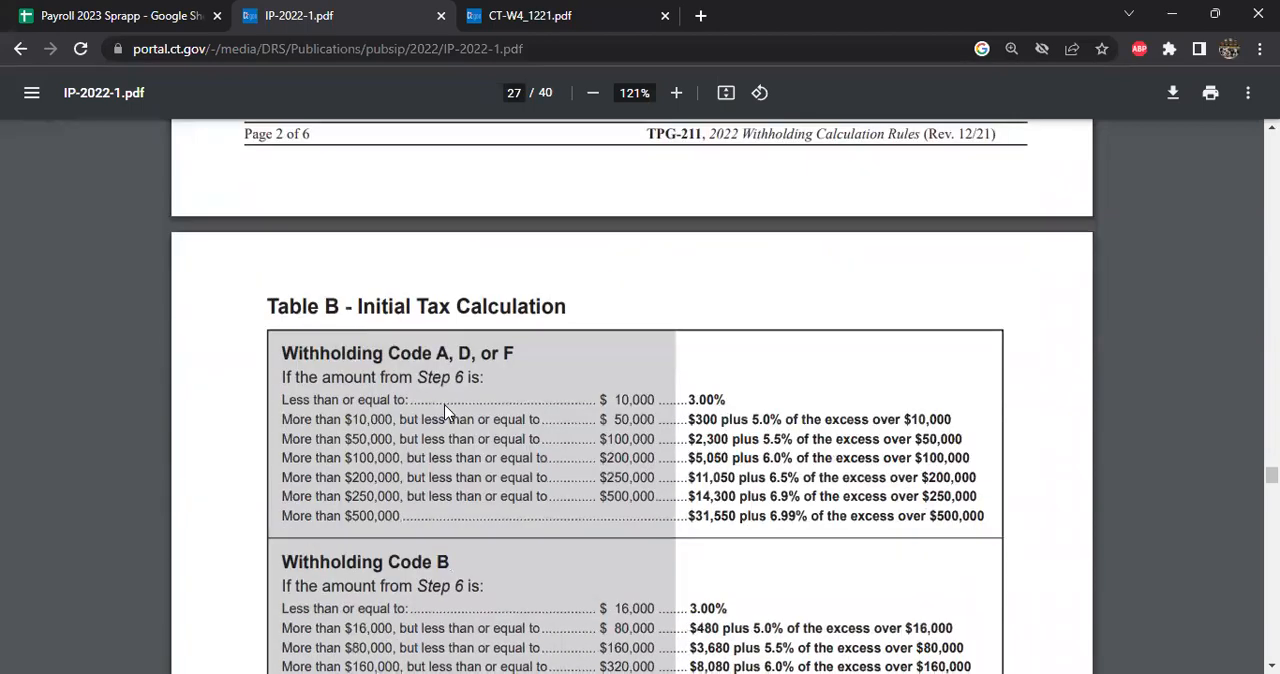
- Examine the initial tax, tax recapture and personal tax credit tables in the IP-2022-1 PDF
{"action": "scroll", "coordinate": [447, 411], "scroll_direction": "down", "scroll_amount": 10}
{"action": "scroll", "coordinate": [444, 408], "scroll_direction": "down", "scroll_amount": 15}
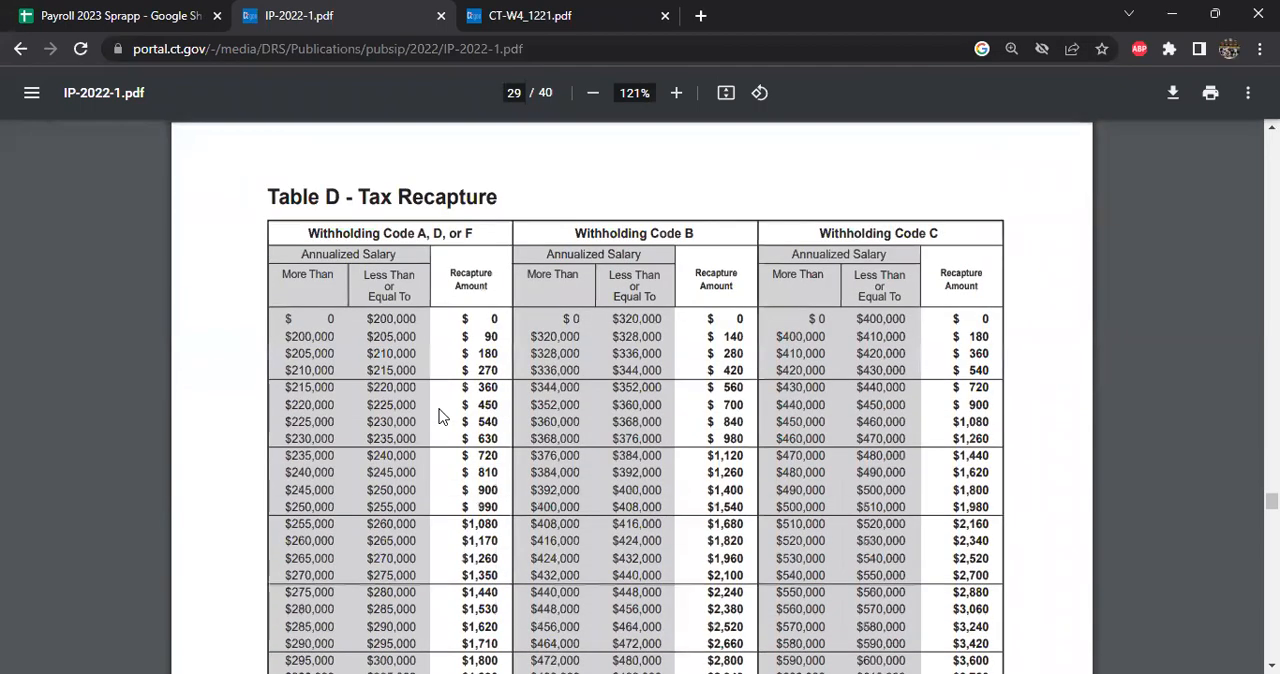
{"action": "scroll", "coordinate": [444, 414], "scroll_direction": "down", "scroll_amount": 15}
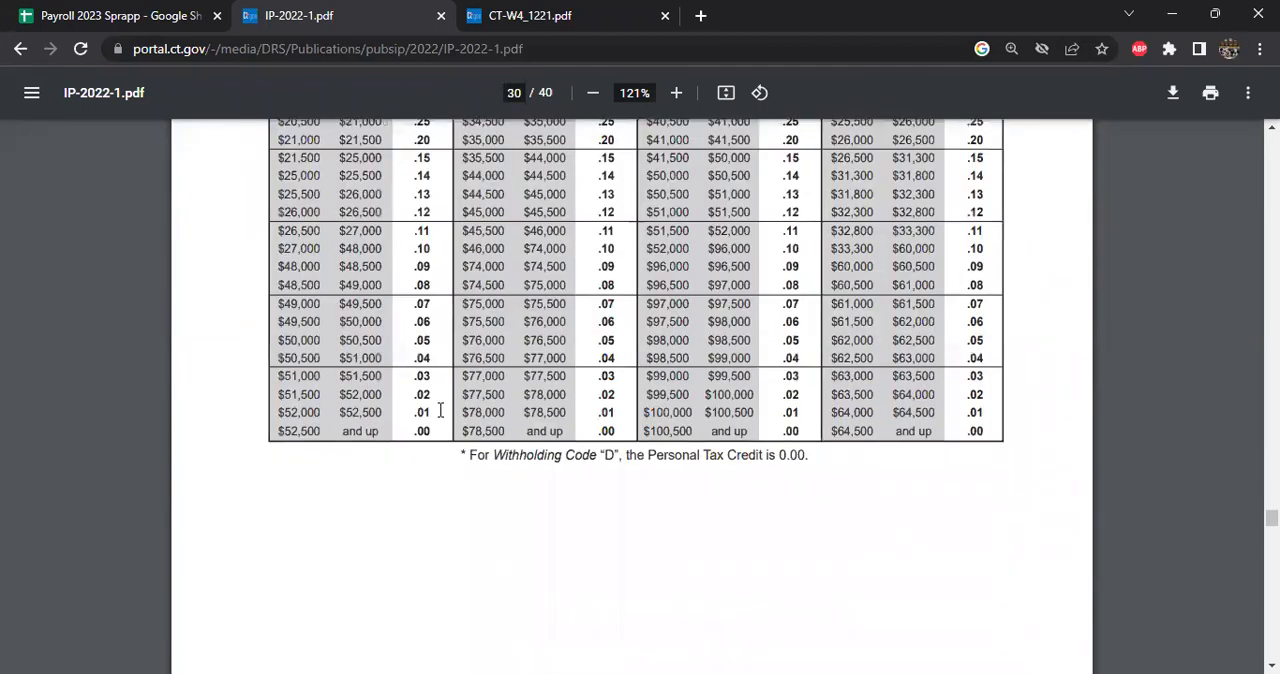
{"action": "scroll", "coordinate": [440, 410], "scroll_direction": "down", "scroll_amount": 12}
{"action": "scroll", "coordinate": [437, 420], "scroll_direction": "up", "scroll_amount": 11}
{"action": "scroll", "coordinate": [437, 421], "scroll_direction": "up", "scroll_amount": 15}
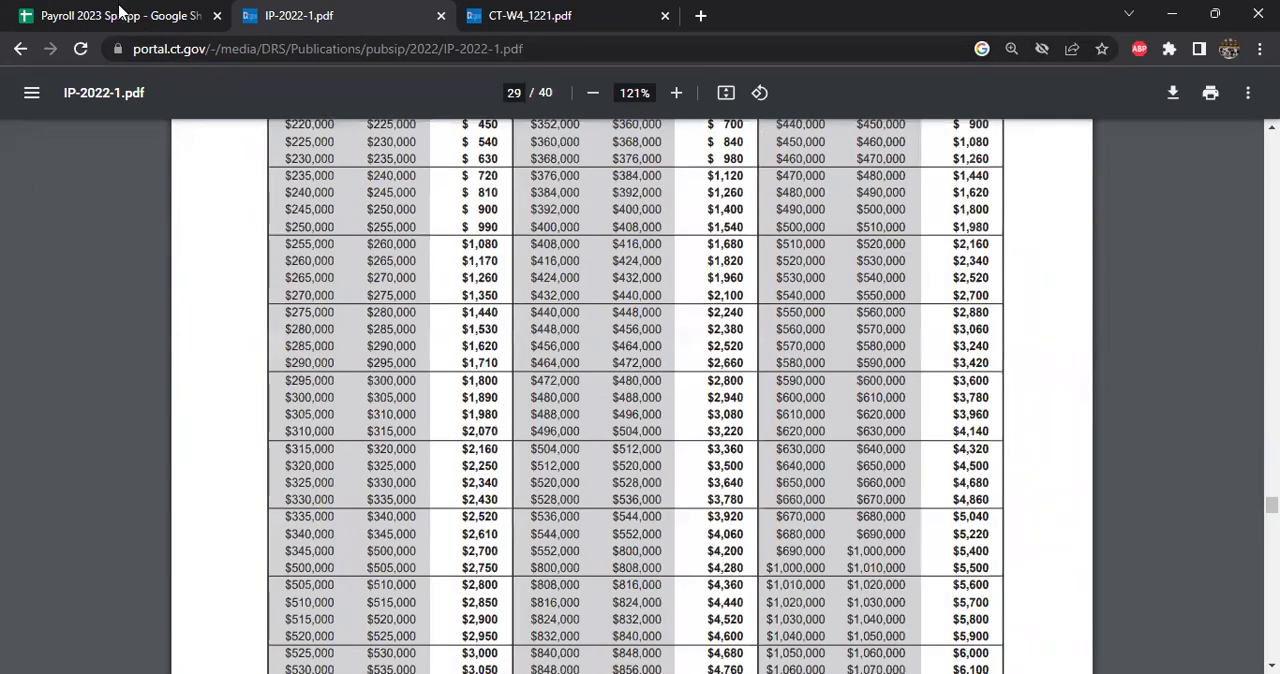
- Switch to the Payroll 2023 Sprapp spreadsheet and review the state-by-state status, wage limit and links table on the Employee Info sheet
{"action": "left_click", "coordinate": [119, 13]}
{"action": "left_click", "coordinate": [555, 382]}
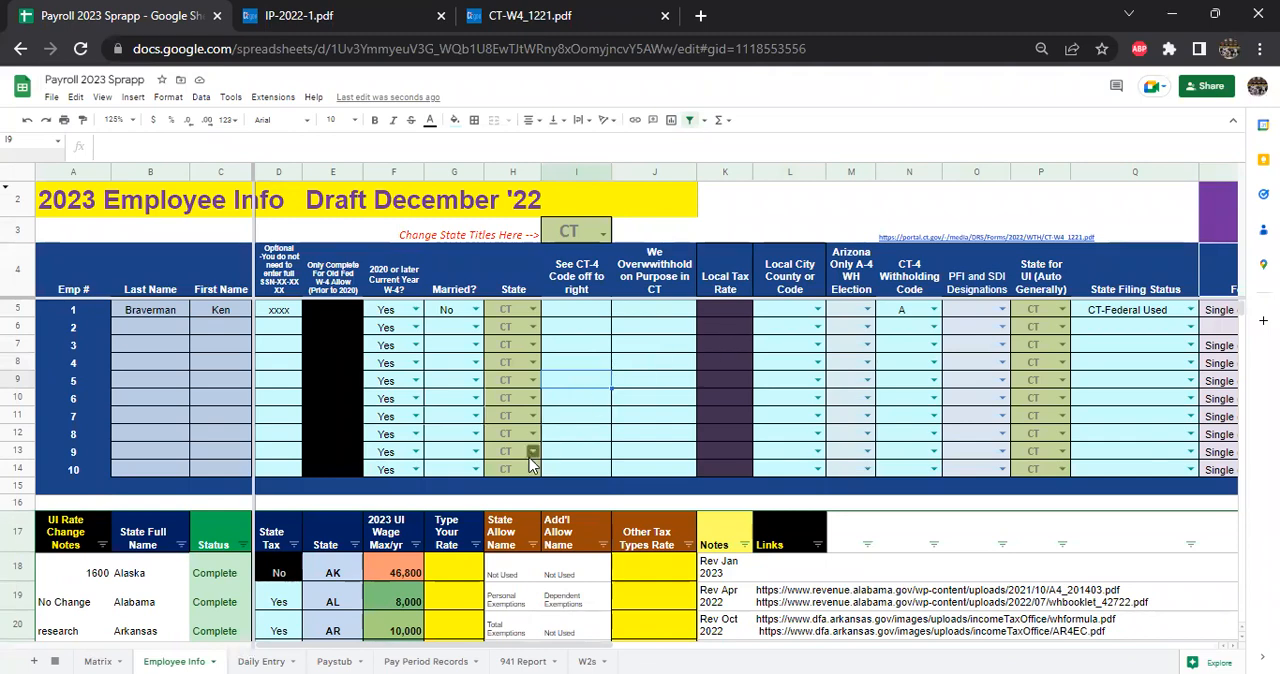
{"action": "scroll", "coordinate": [494, 400], "scroll_direction": "down", "scroll_amount": 3}
{"action": "scroll", "coordinate": [418, 482], "scroll_direction": "down", "scroll_amount": 1}
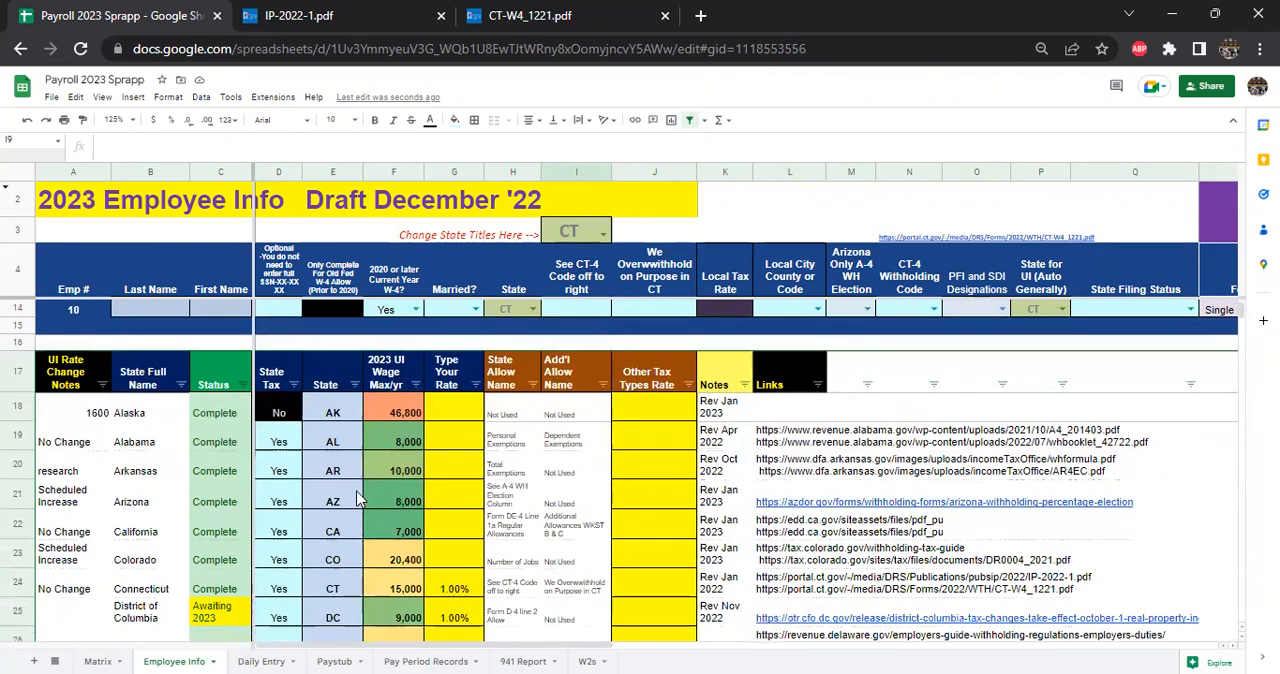
{"action": "scroll", "coordinate": [360, 500], "scroll_direction": "down", "scroll_amount": 3}
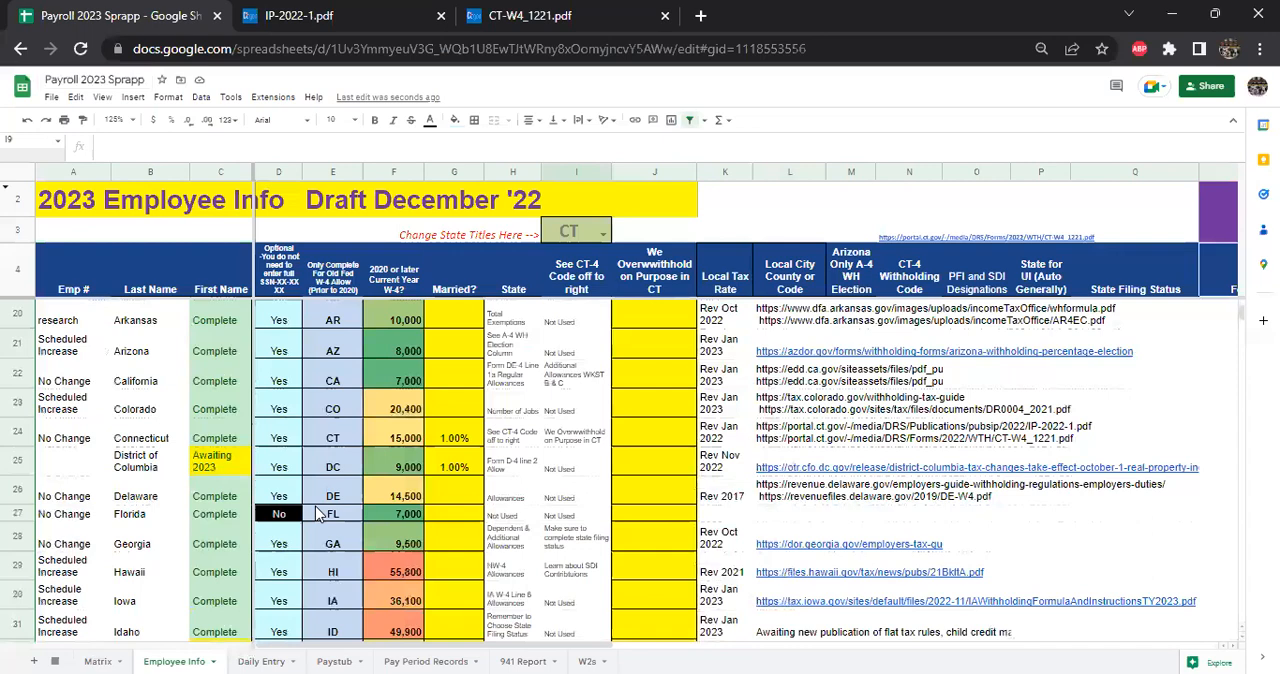
{"action": "scroll", "coordinate": [334, 550], "scroll_direction": "down", "scroll_amount": 1}
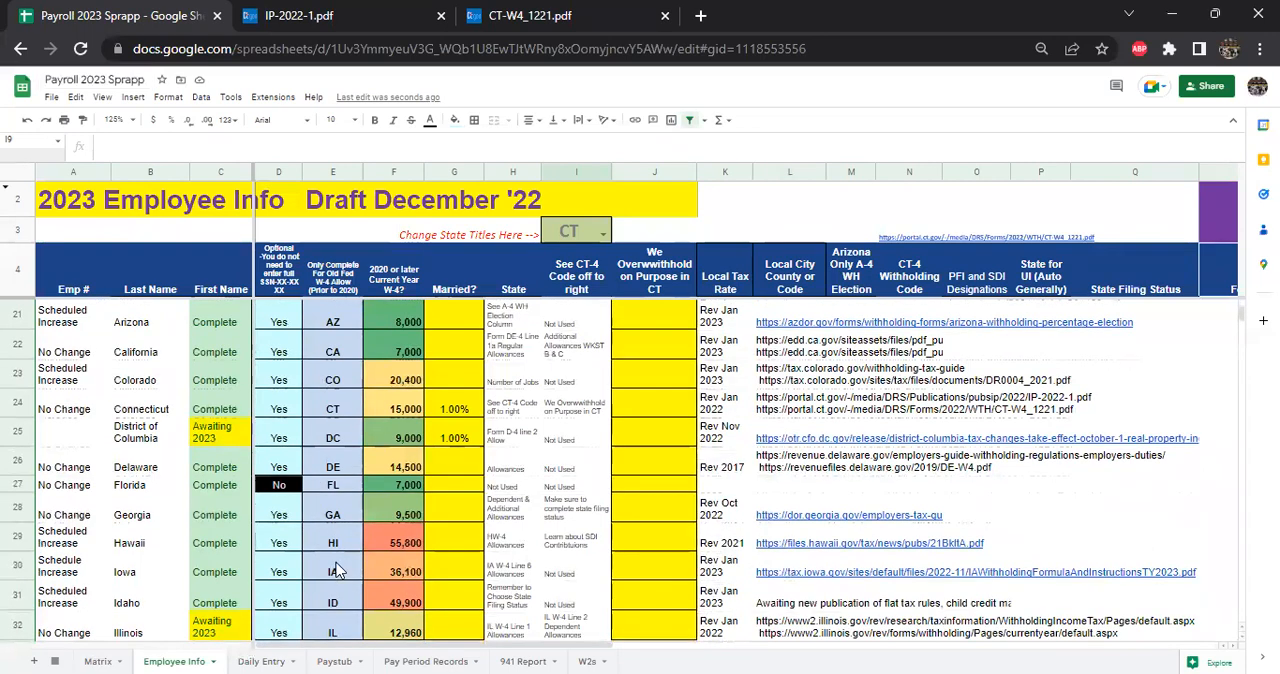
{"action": "scroll", "coordinate": [310, 560], "scroll_direction": "down", "scroll_amount": 6}
{"action": "scroll", "coordinate": [278, 556], "scroll_direction": "down", "scroll_amount": 4}
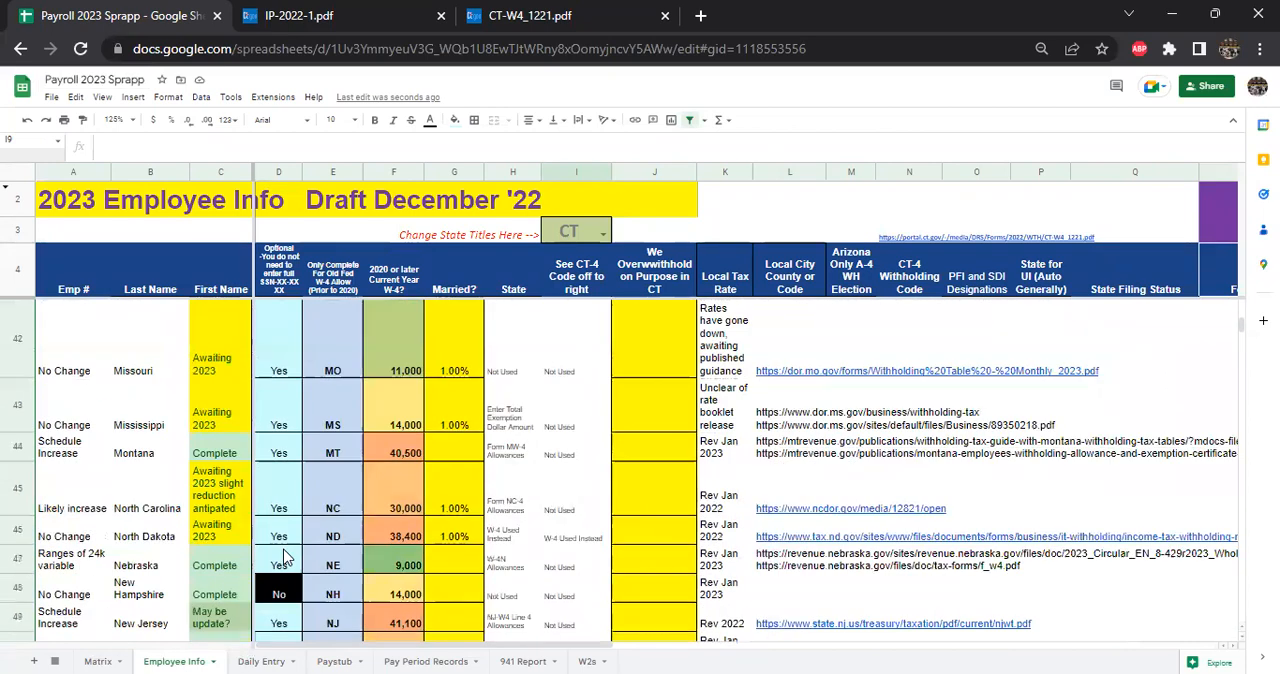
{"action": "scroll", "coordinate": [290, 550], "scroll_direction": "down", "scroll_amount": 4}
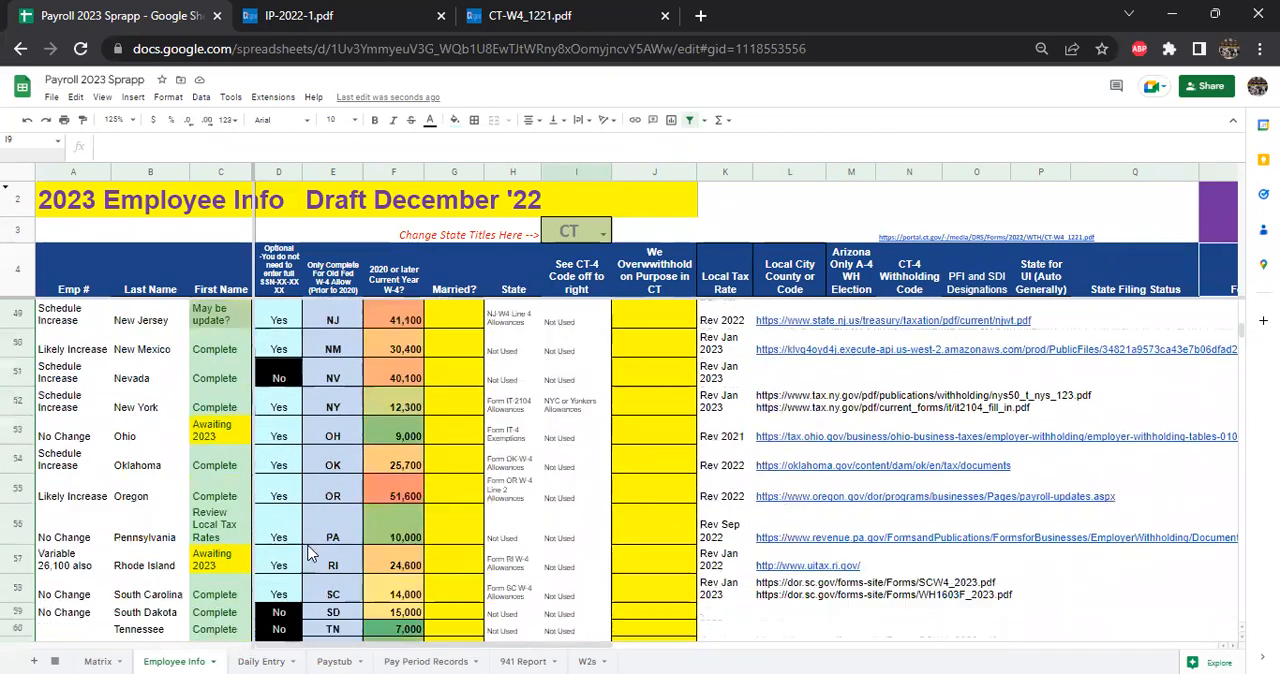
{"action": "scroll", "coordinate": [310, 553], "scroll_direction": "down", "scroll_amount": 5}
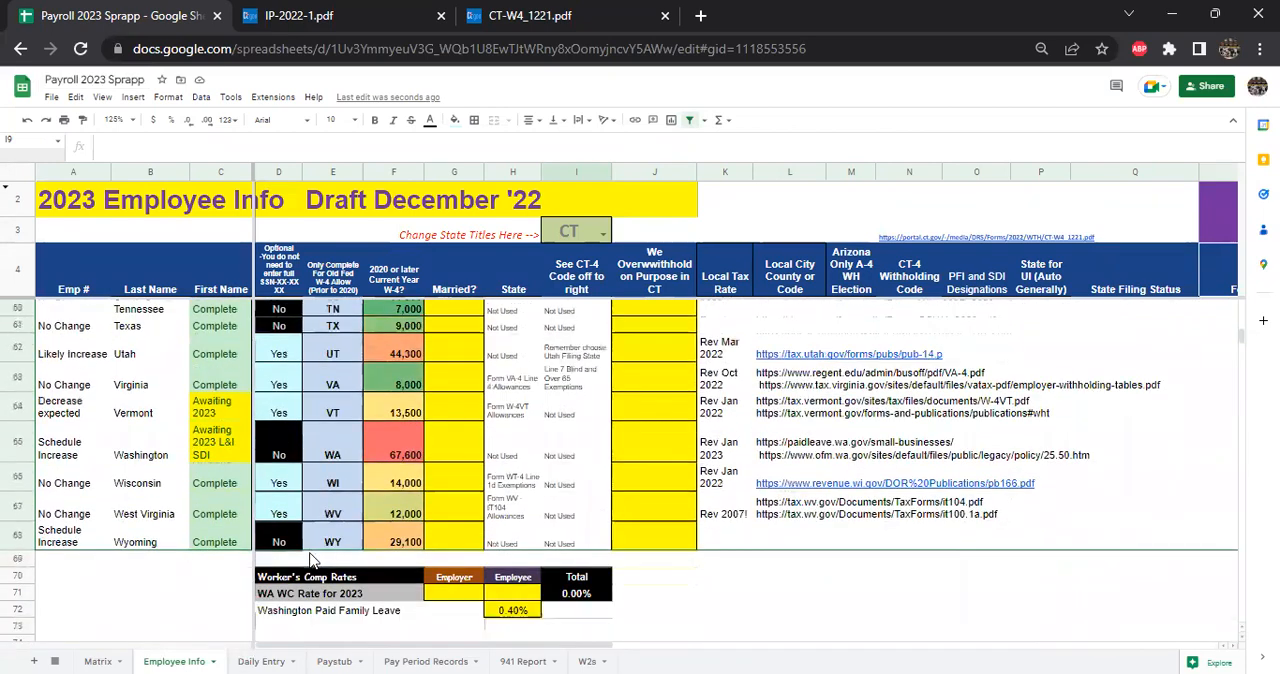
{"action": "scroll", "coordinate": [313, 557], "scroll_direction": "down", "scroll_amount": 1}
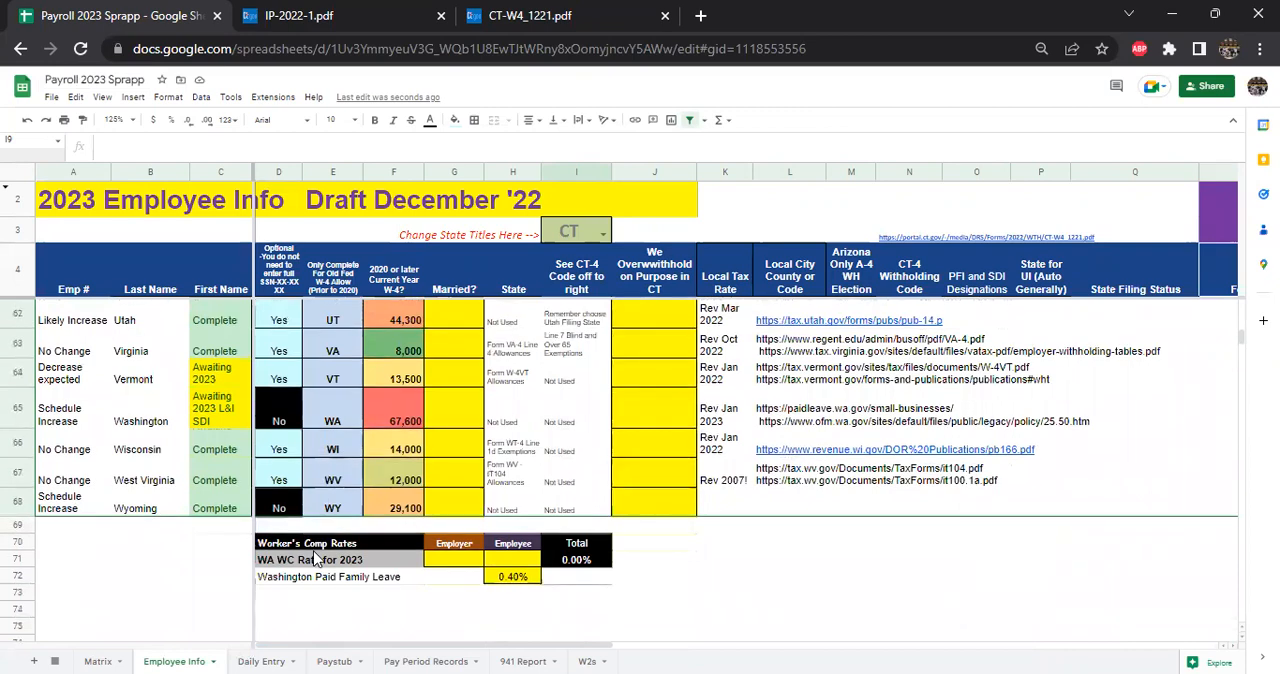
{"action": "scroll", "coordinate": [313, 557], "scroll_direction": "up", "scroll_amount": 1}
{"action": "scroll", "coordinate": [313, 557], "scroll_direction": "up", "scroll_amount": 8}
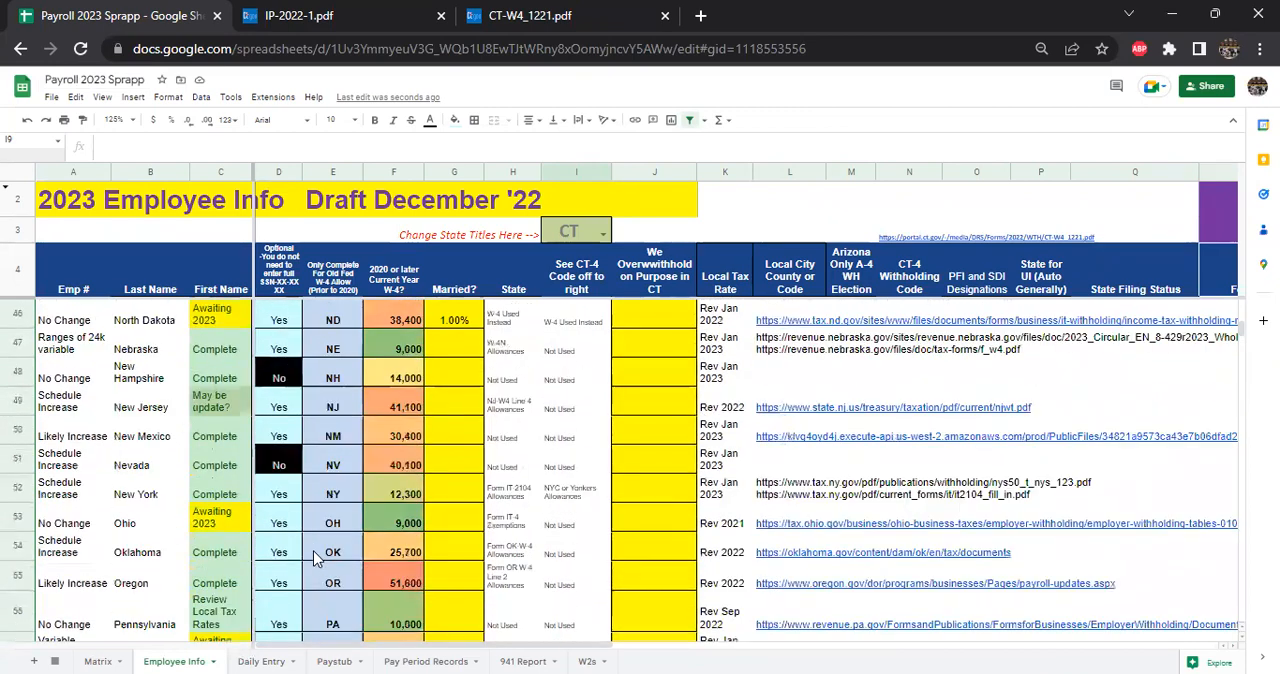
{"action": "scroll", "coordinate": [313, 557], "scroll_direction": "up", "scroll_amount": 8}
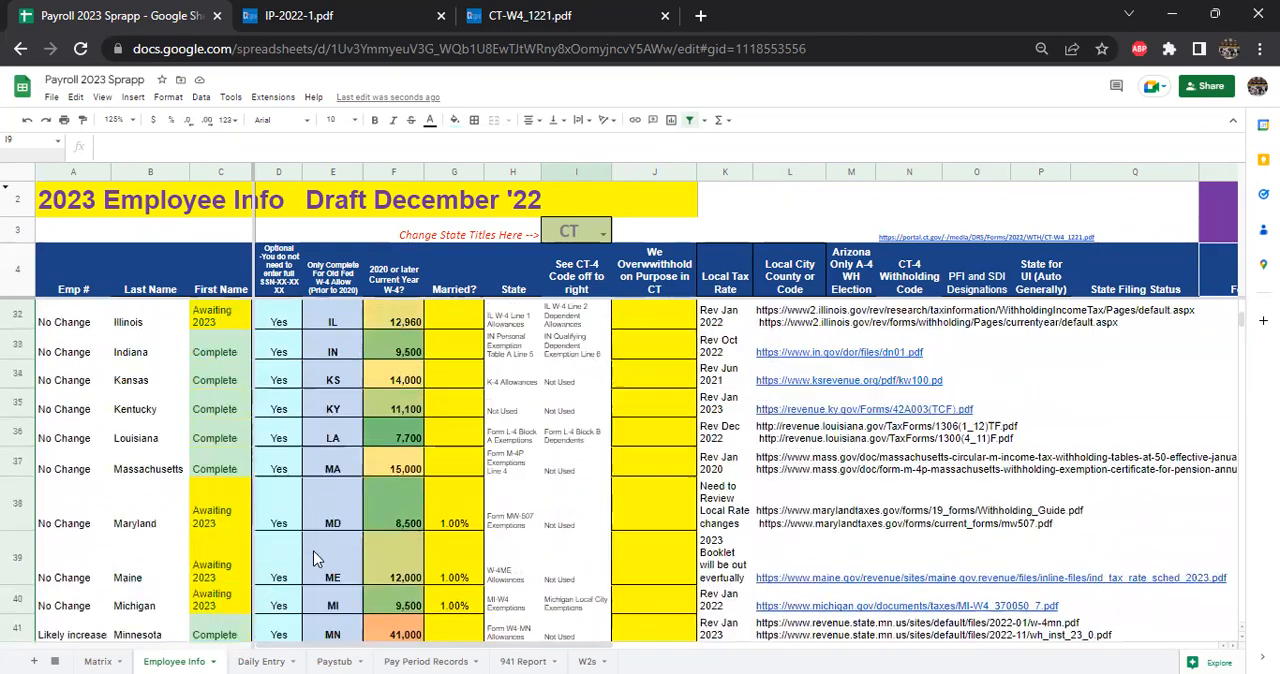
{"action": "scroll", "coordinate": [313, 557], "scroll_direction": "up", "scroll_amount": 7}
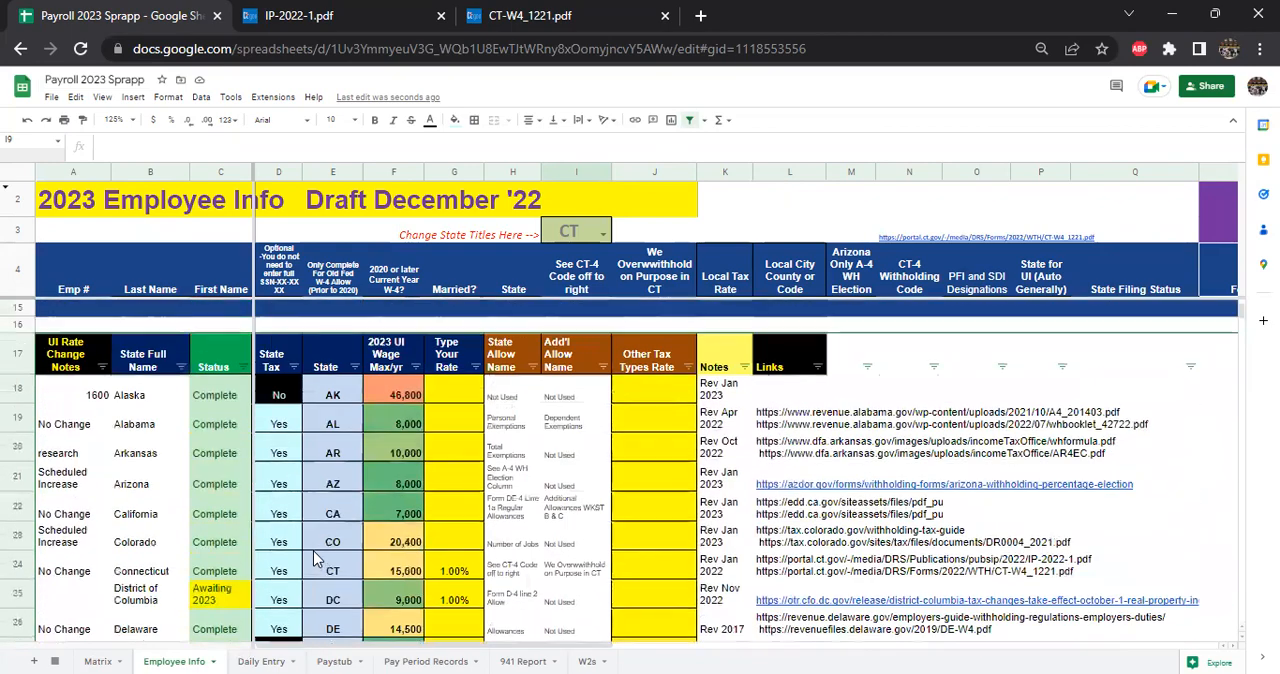
{"action": "scroll", "coordinate": [350, 540], "scroll_direction": "down", "scroll_amount": 2}
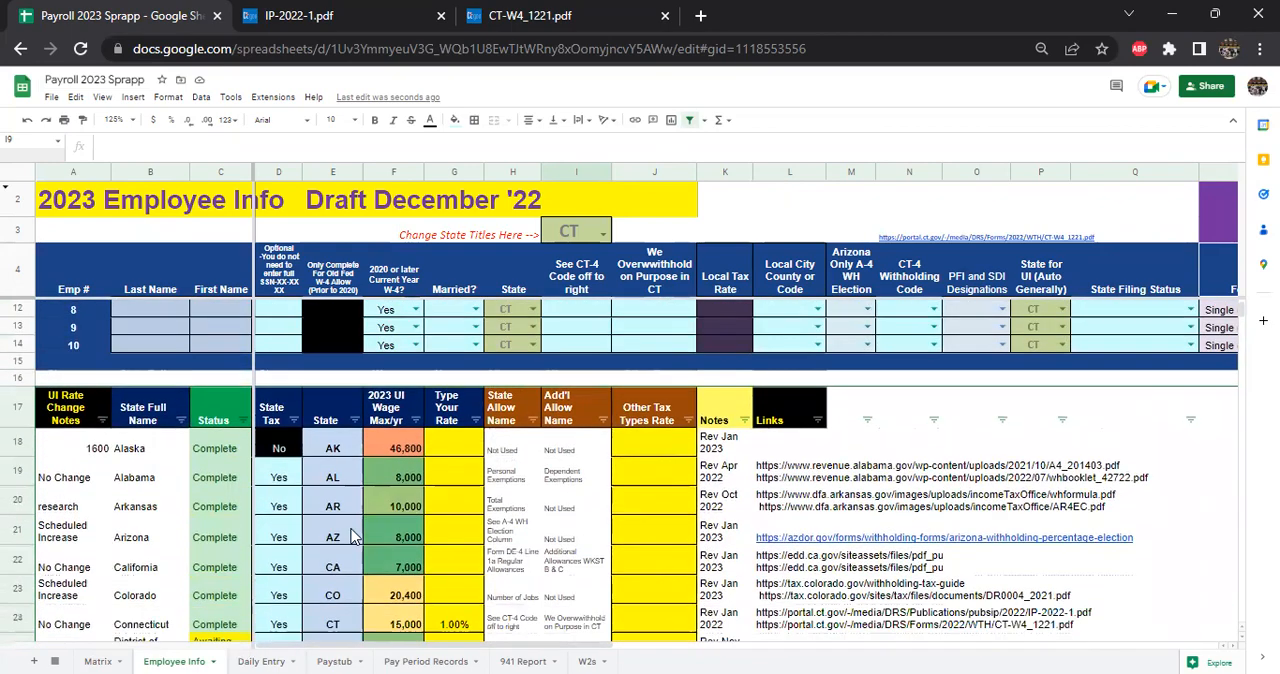
- Check the CT-4 Withholding Code entry for employee 1 on the Employee Info sheet
{"action": "scroll", "coordinate": [440, 490], "scroll_direction": "up", "scroll_amount": 5}
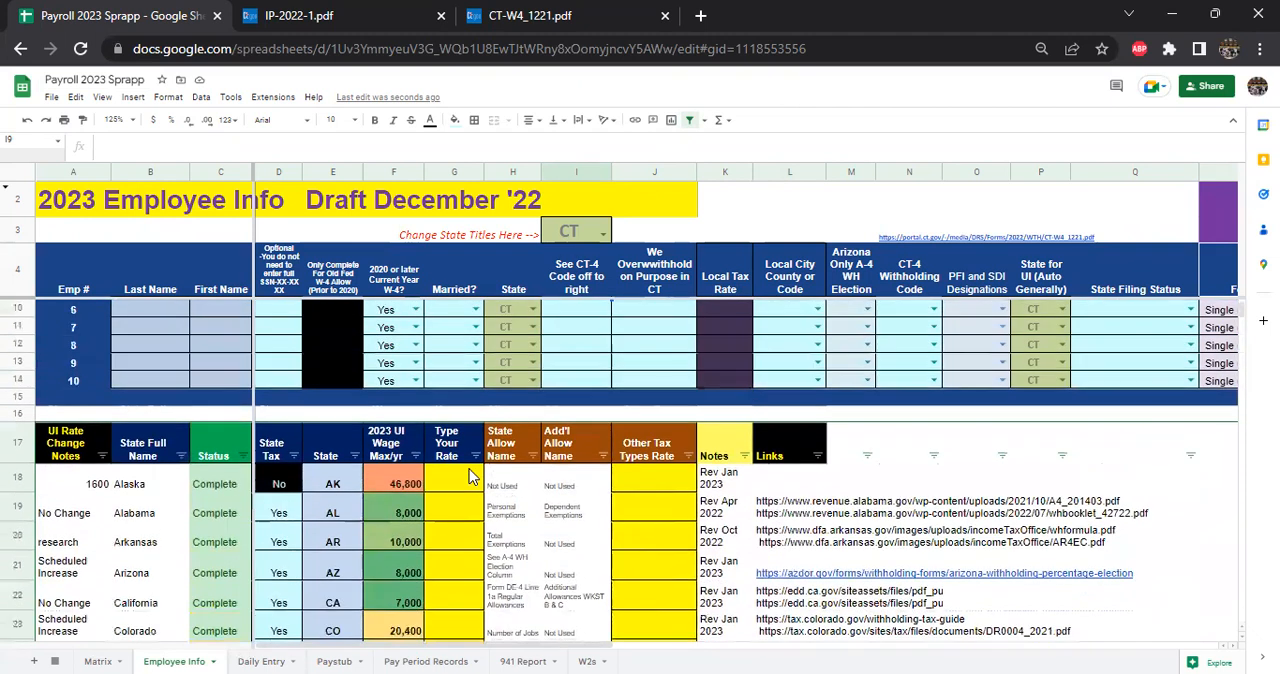
{"action": "left_click", "coordinate": [912, 311]}
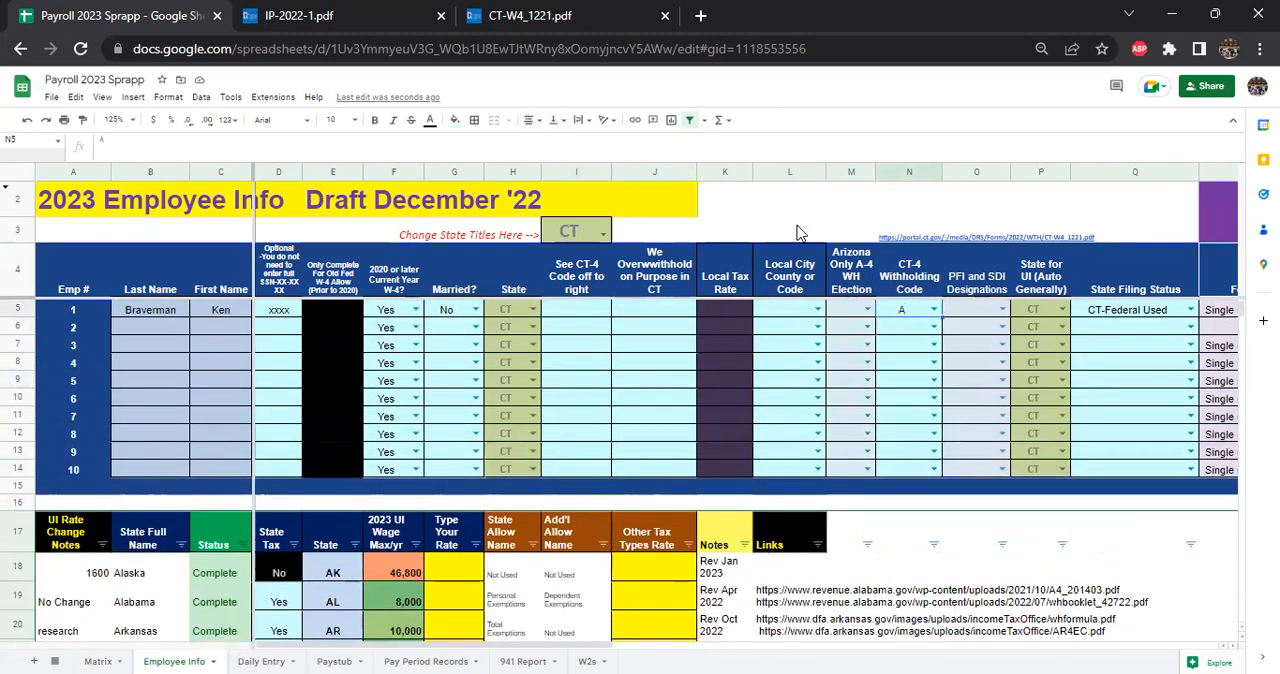
{"action": "left_click", "coordinate": [934, 309]}
{"action": "left_click", "coordinate": [806, 336]}
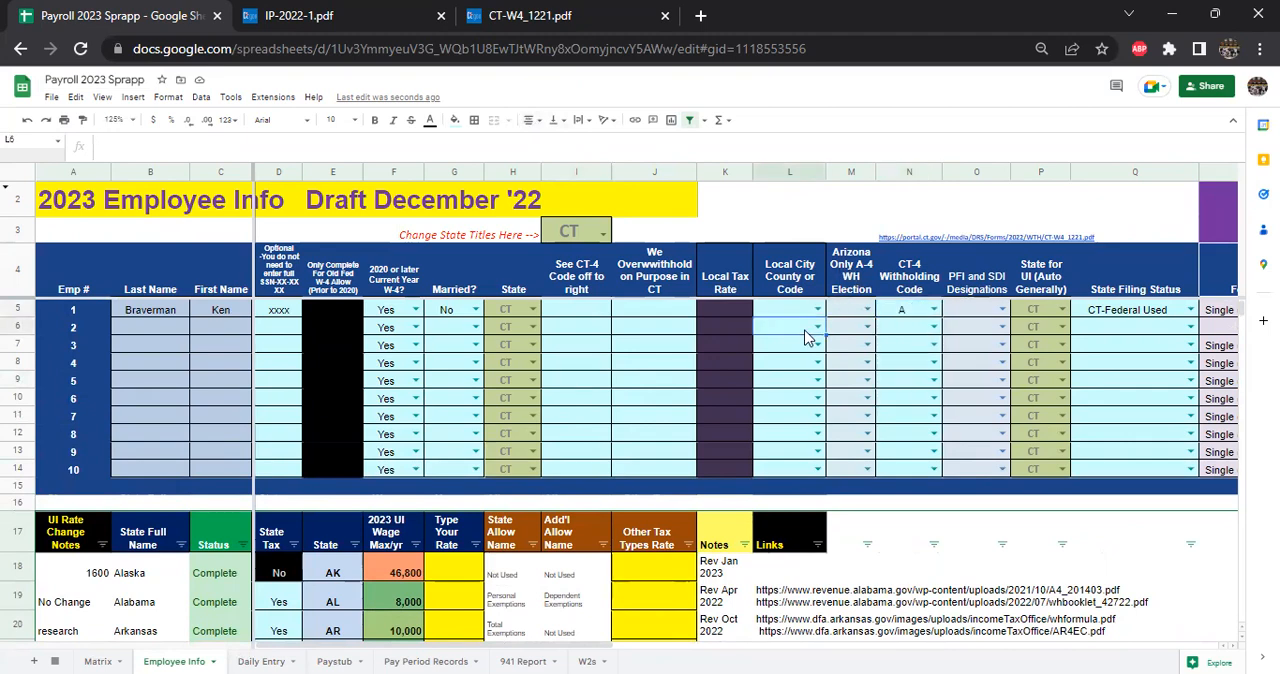
- Examine the withholding codes for married filing jointly and married filing separately in the CT-W4_1221 PDF, enlarging the form
{"action": "left_click", "coordinate": [472, 12]}
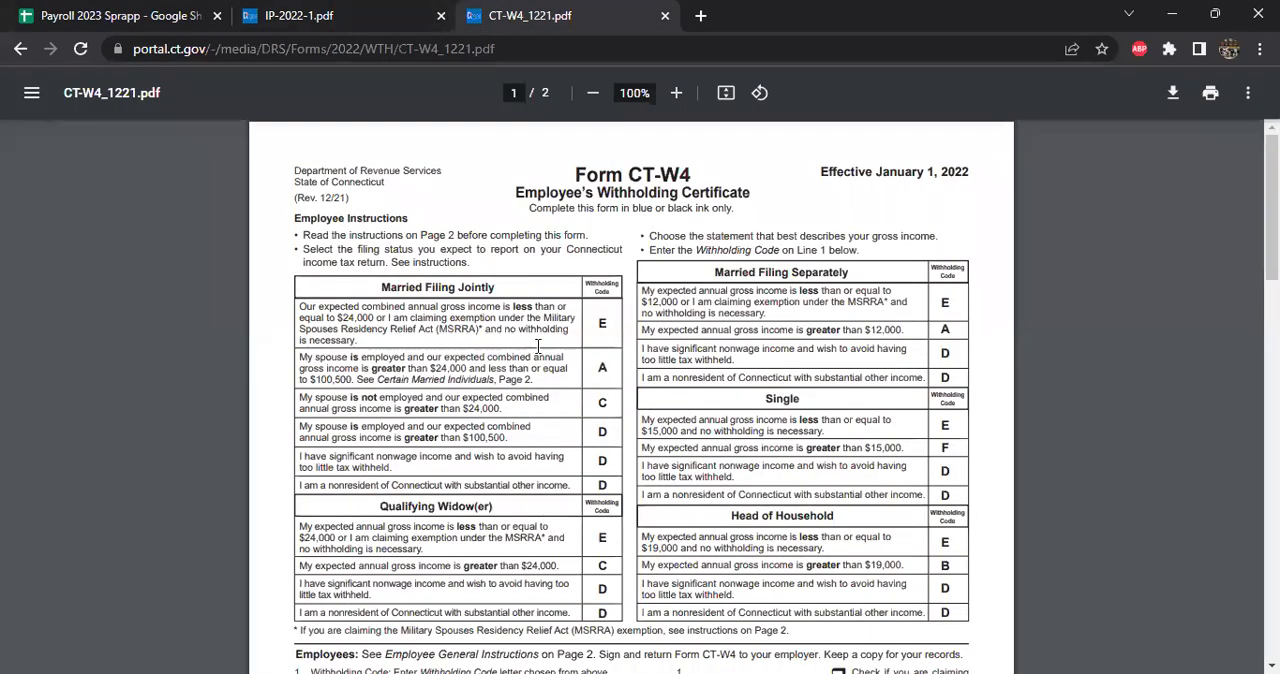
{"action": "scroll", "coordinate": [535, 380], "scroll_direction": "up", "scroll_amount": 2, "text": "ctrl"}
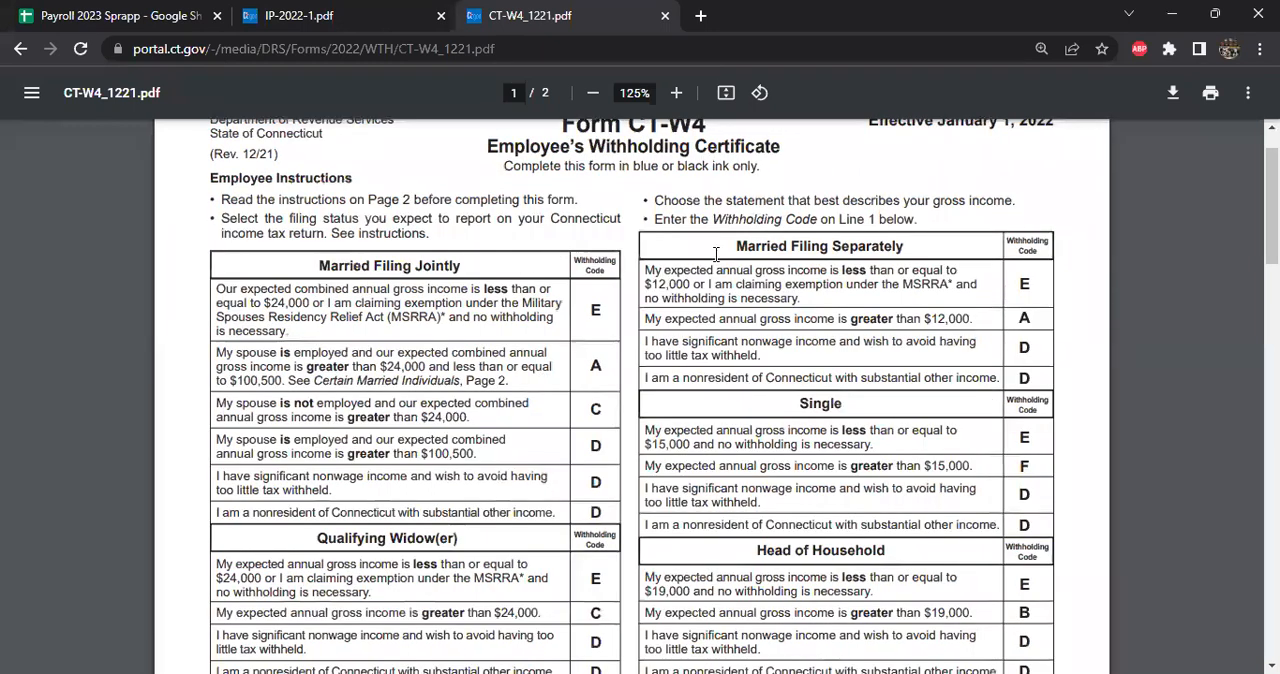
{"action": "left_click_drag", "start_coordinate": [319, 267], "coordinate": [438, 266]}
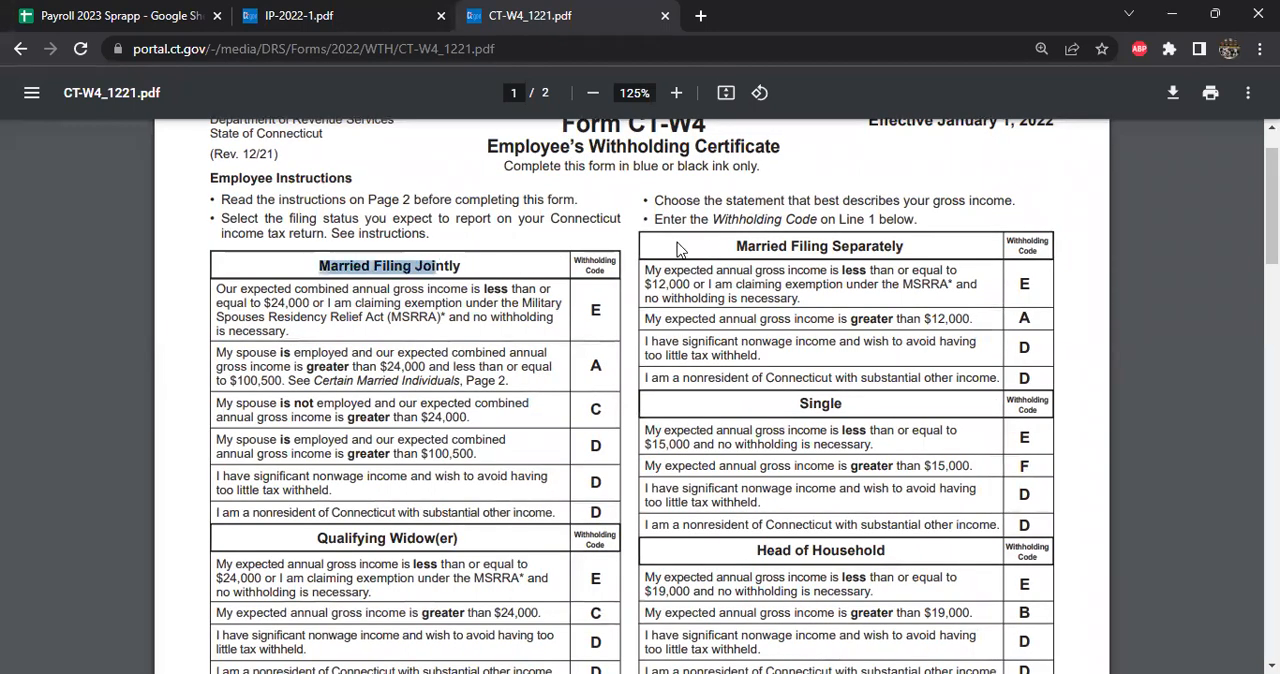
{"action": "left_click", "coordinate": [798, 240]}
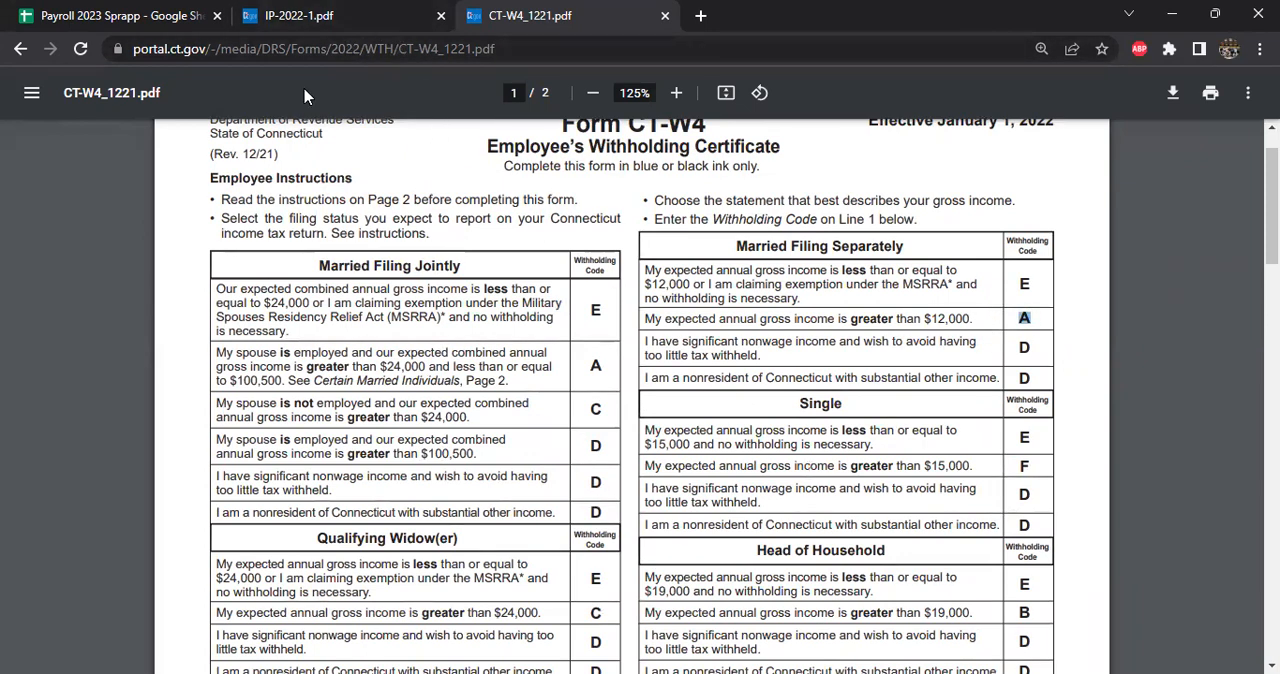
- Read the Withholding Calculation Rules in IP-2022-1, highlighting the withholding code in step 4 and Personal Exemptions in step 5
{"action": "left_click", "coordinate": [265, 11]}
{"action": "scroll", "coordinate": [560, 355], "scroll_direction": "up", "scroll_amount": 5}
{"action": "scroll", "coordinate": [560, 355], "scroll_direction": "up", "scroll_amount": 15}
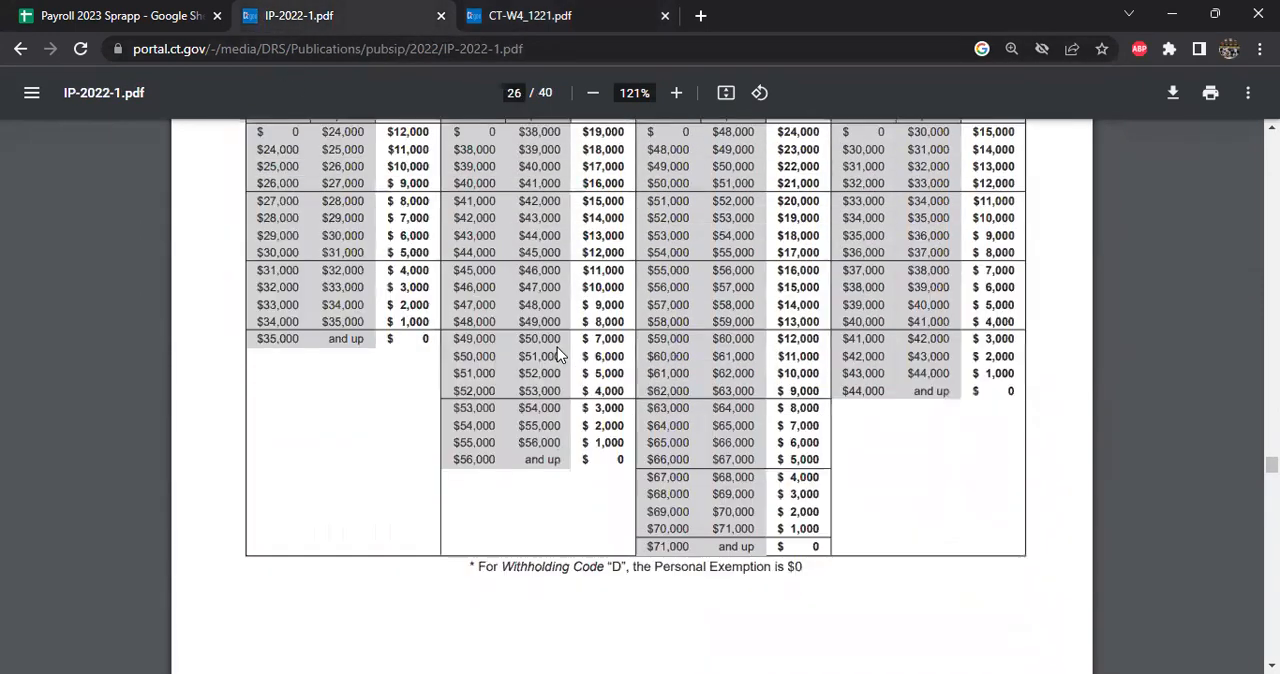
{"action": "scroll", "coordinate": [557, 347], "scroll_direction": "up", "scroll_amount": 10}
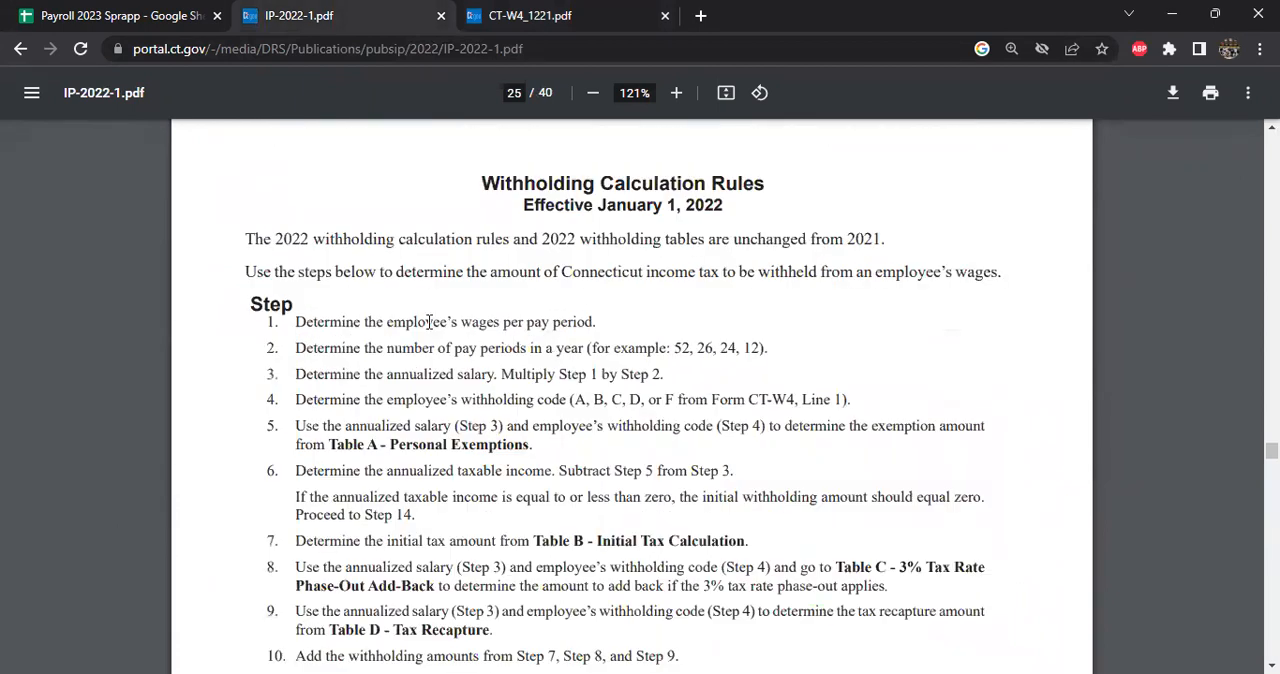
{"action": "scroll", "coordinate": [428, 321], "scroll_direction": "down", "scroll_amount": 1}
{"action": "left_click_drag", "start_coordinate": [346, 281], "coordinate": [524, 281]}
{"action": "left_click_drag", "start_coordinate": [454, 306], "coordinate": [552, 306]}
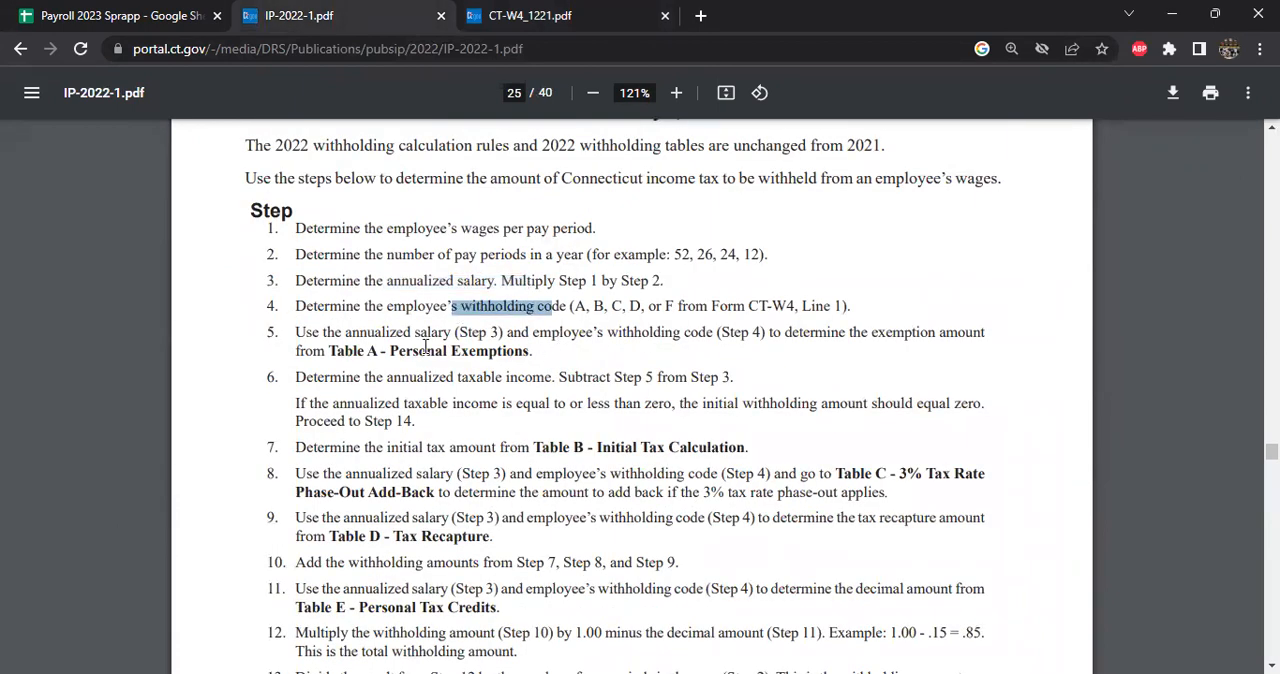
{"action": "left_click_drag", "start_coordinate": [406, 351], "coordinate": [521, 352]}
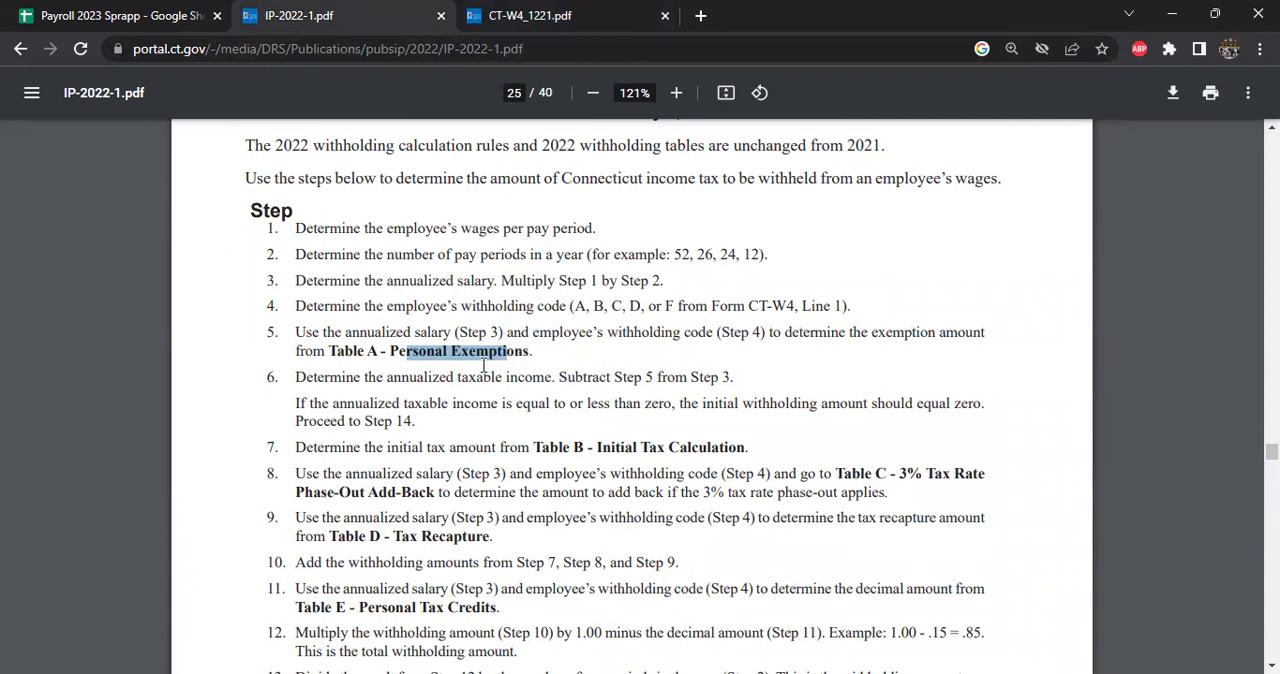
- Examine the Connecticut lookup tables on the spreadsheet's Matrix sheet, from the Personal Tax Credit Decimal table back to the 3% CT Recapture Add Back heading
{"action": "left_click", "coordinate": [125, 15]}
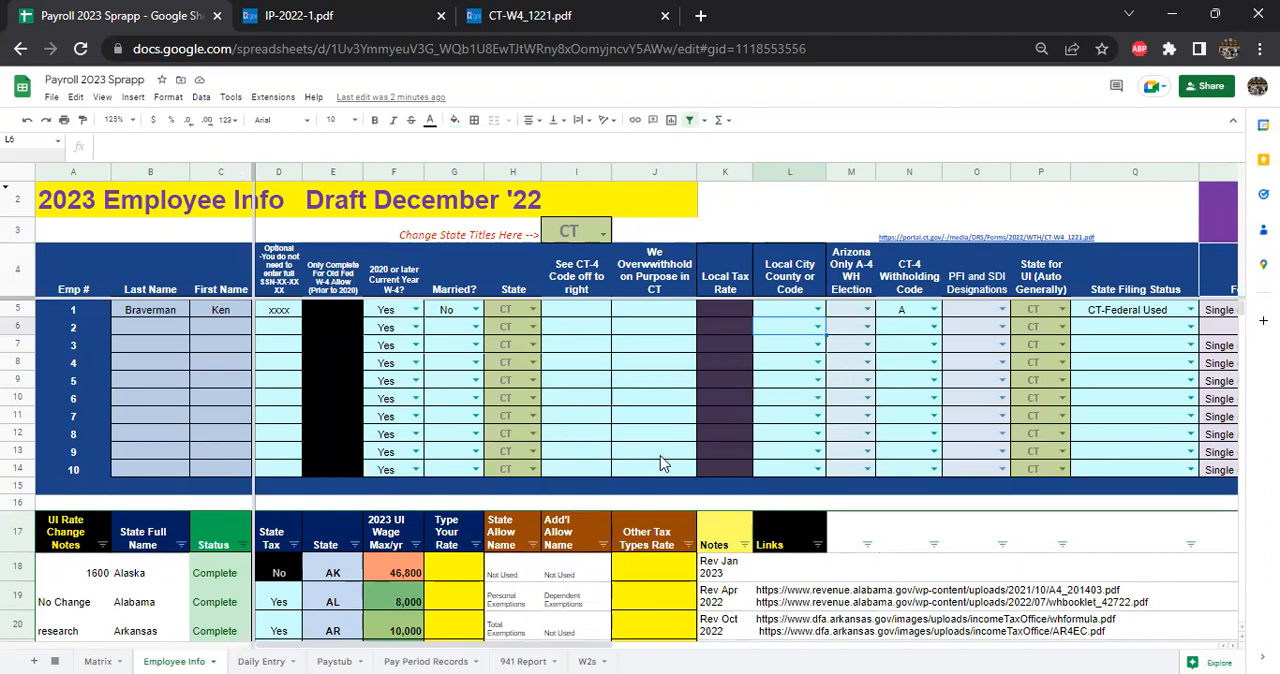
{"action": "left_click", "coordinate": [98, 655]}
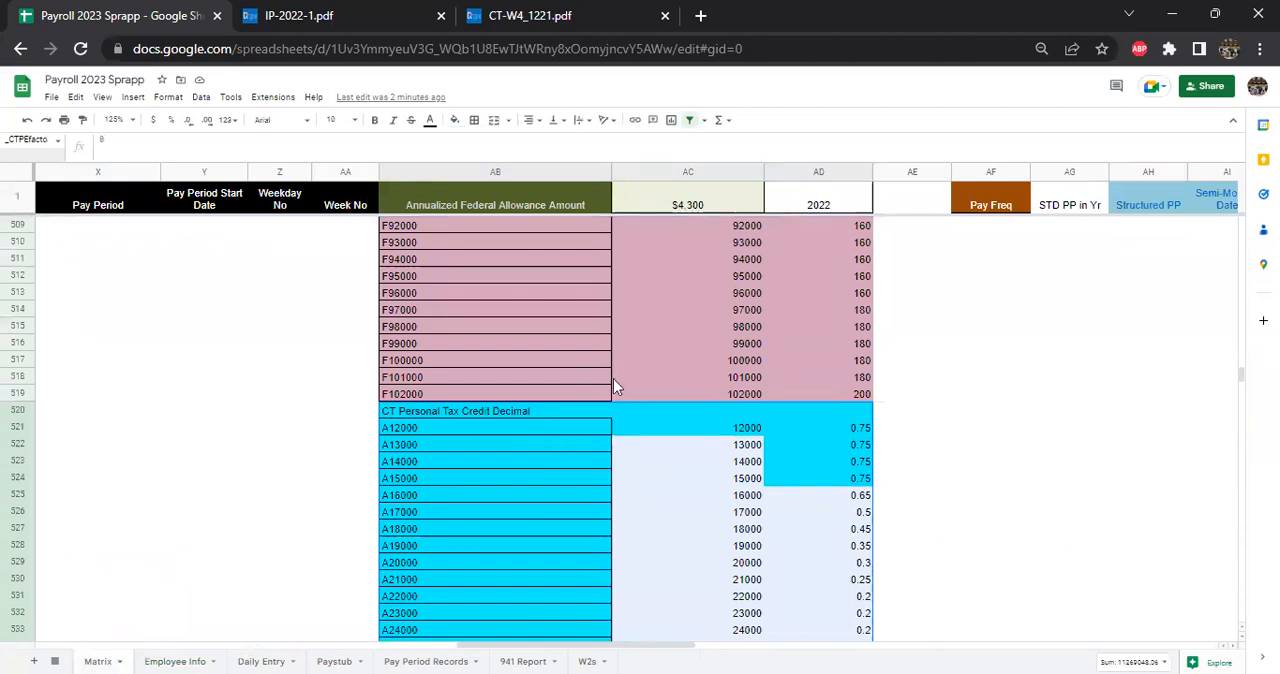
{"action": "scroll", "coordinate": [641, 406], "scroll_direction": "up", "scroll_amount": 5}
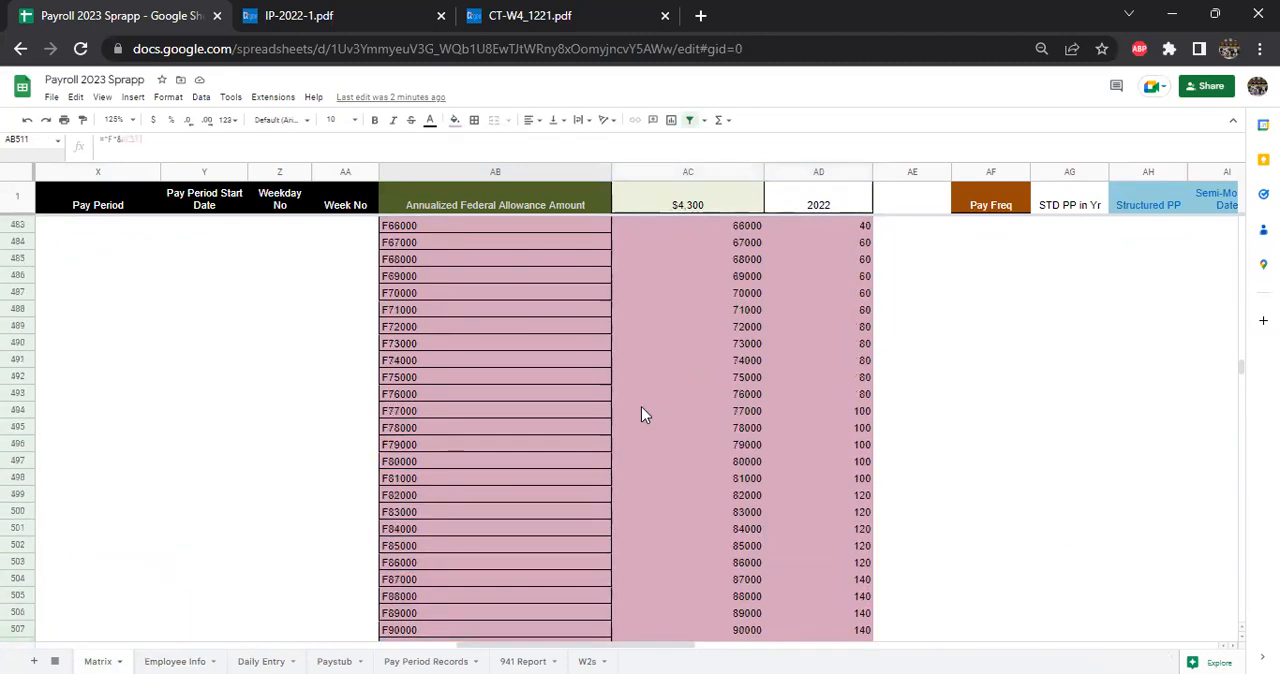
{"action": "scroll", "coordinate": [641, 415], "scroll_direction": "up", "scroll_amount": 8}
{"action": "left_click", "coordinate": [688, 393]}
{"action": "scroll", "coordinate": [688, 393], "scroll_direction": "up", "scroll_amount": 2}
{"action": "scroll", "coordinate": [690, 405], "scroll_direction": "up", "scroll_amount": 11}
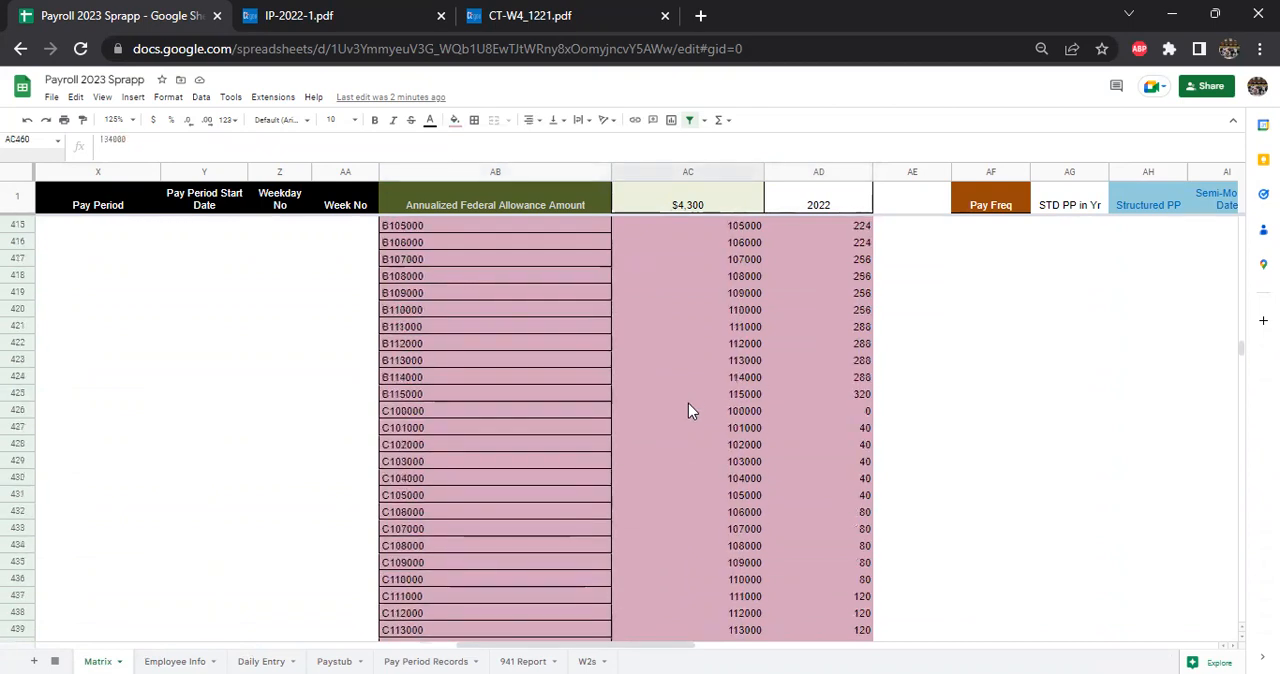
{"action": "scroll", "coordinate": [688, 410], "scroll_direction": "up", "scroll_amount": 7}
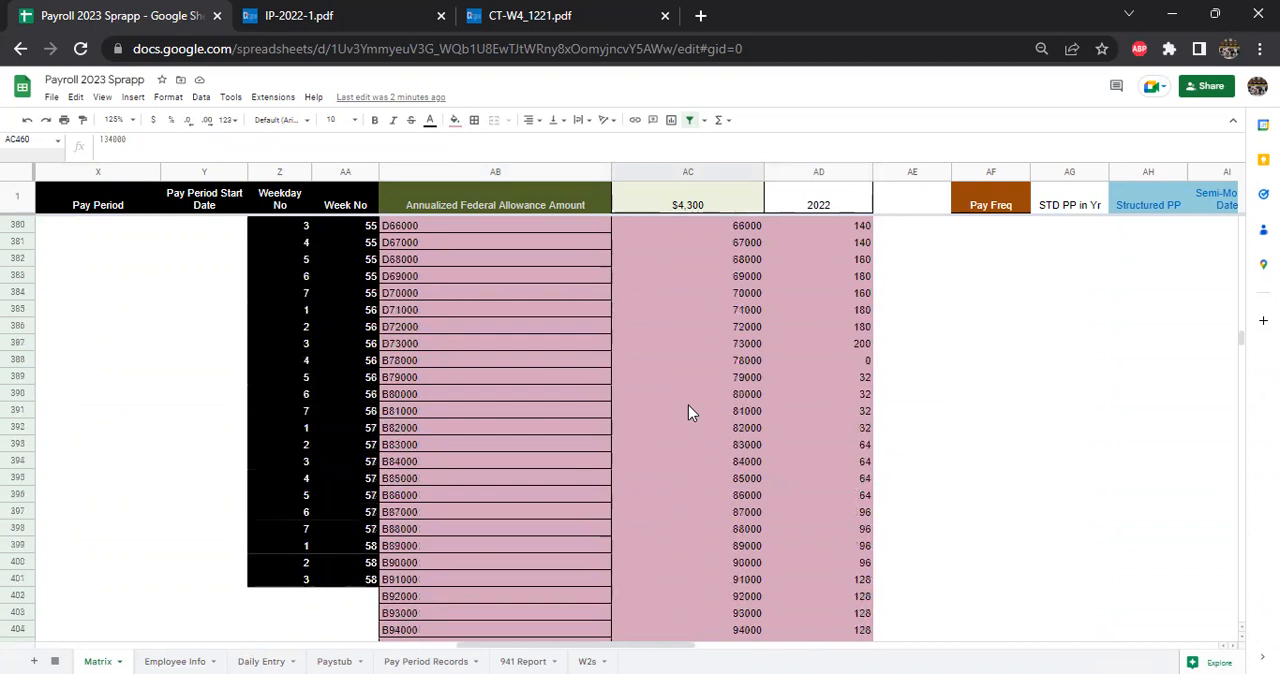
{"action": "scroll", "coordinate": [697, 417], "scroll_direction": "up", "scroll_amount": 8}
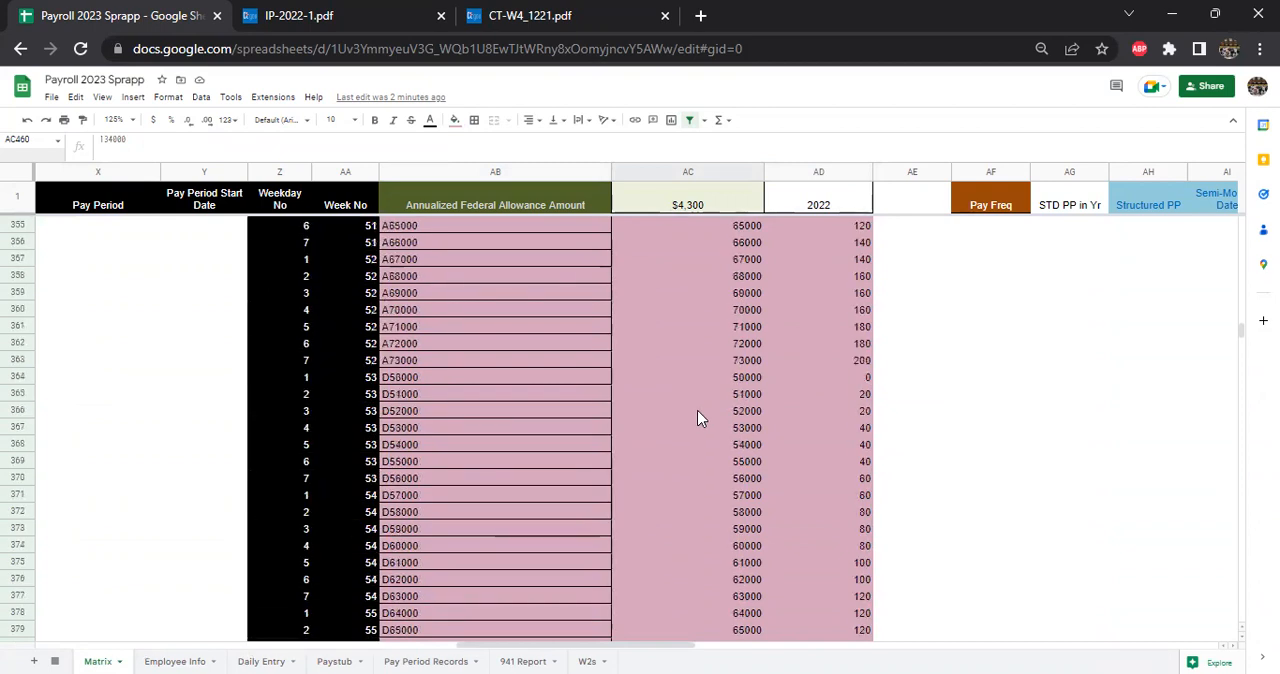
{"action": "scroll", "coordinate": [699, 410], "scroll_direction": "up", "scroll_amount": 4}
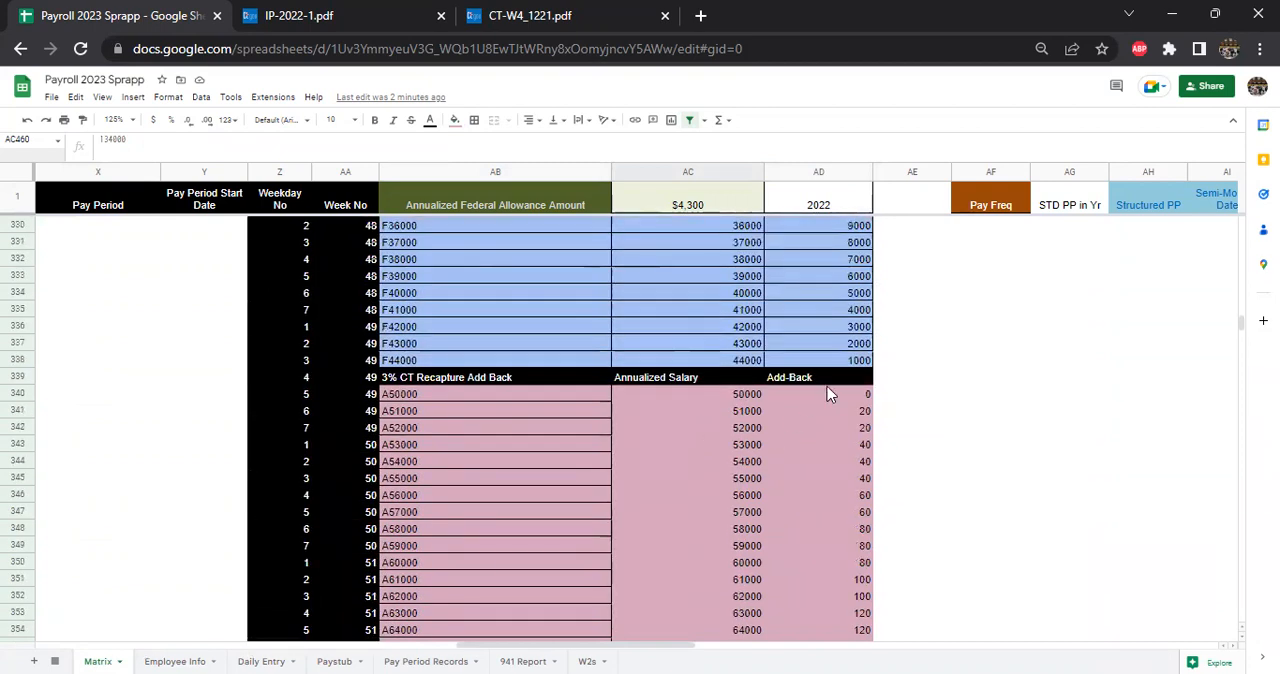
- Highlight the Add-Back heading and the first amounts beneath it in the 3% CT Recapture Add Back table
{"action": "left_click", "coordinate": [826, 392]}
{"action": "left_click_drag", "start_coordinate": [825, 379], "coordinate": [820, 430]}
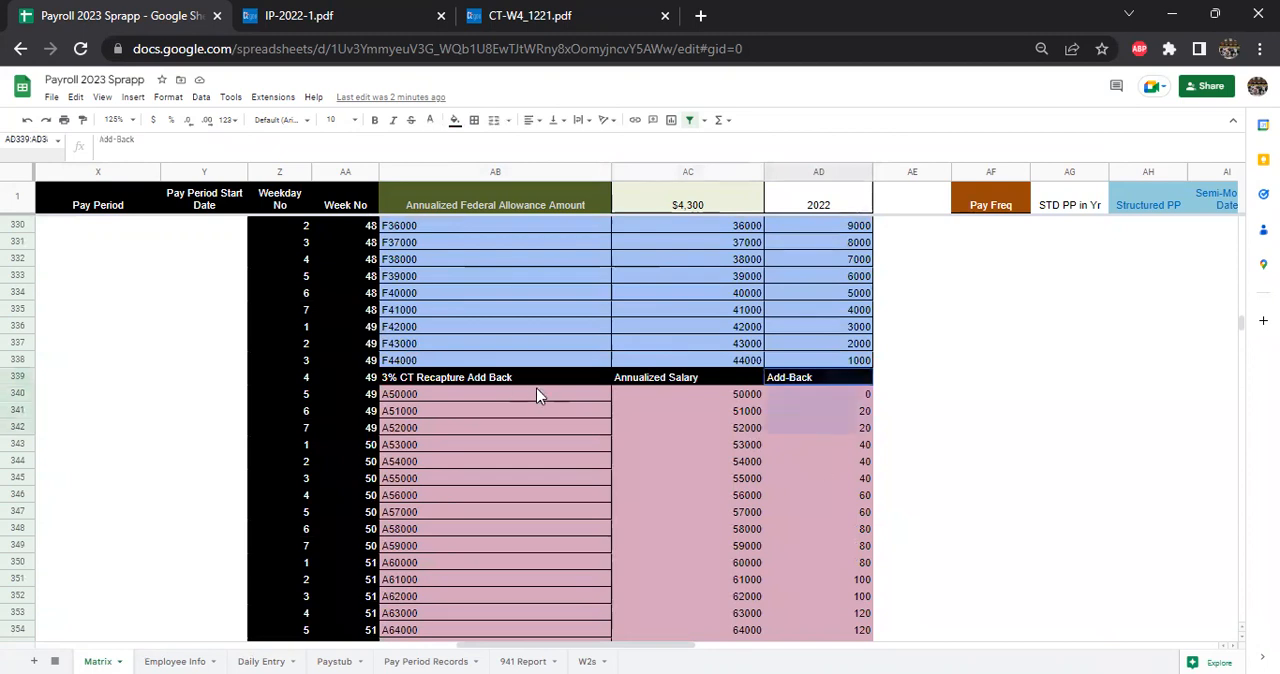
{"action": "left_click", "coordinate": [740, 431]}
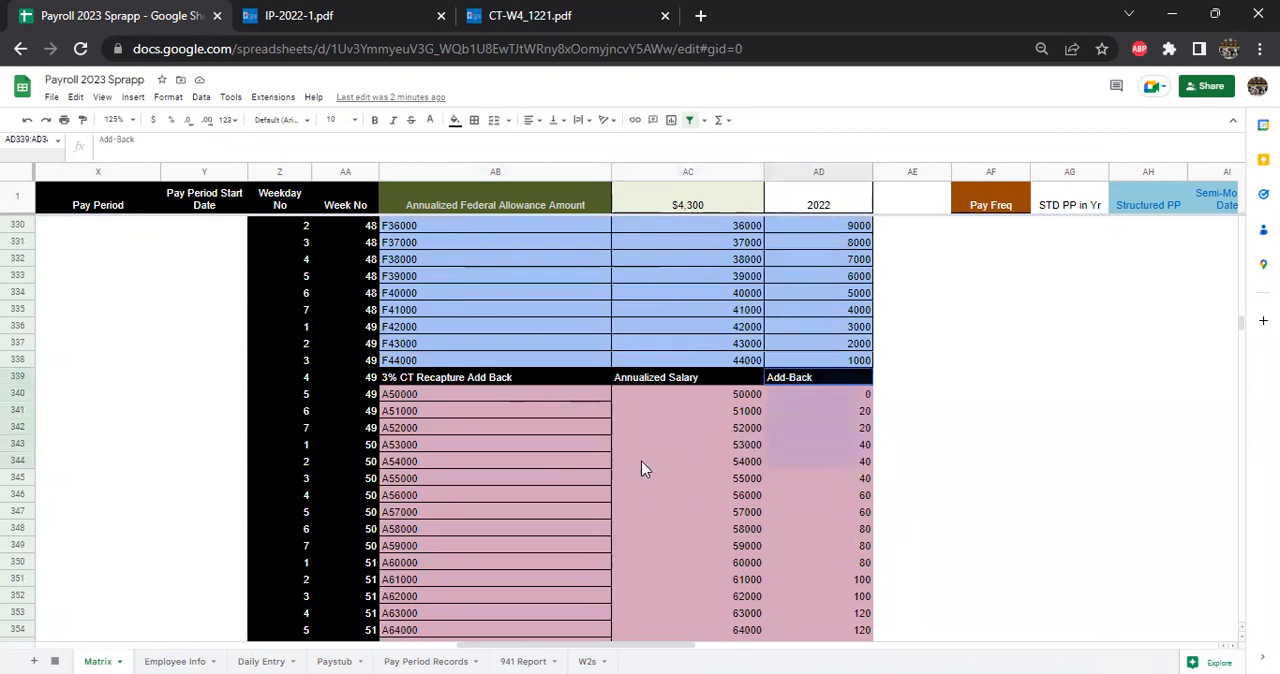
- Check the withholding codes on the CT-W4_1221 form again and return to the payroll spreadsheet's Matrix sheet
{"action": "left_click", "coordinate": [561, 465]}
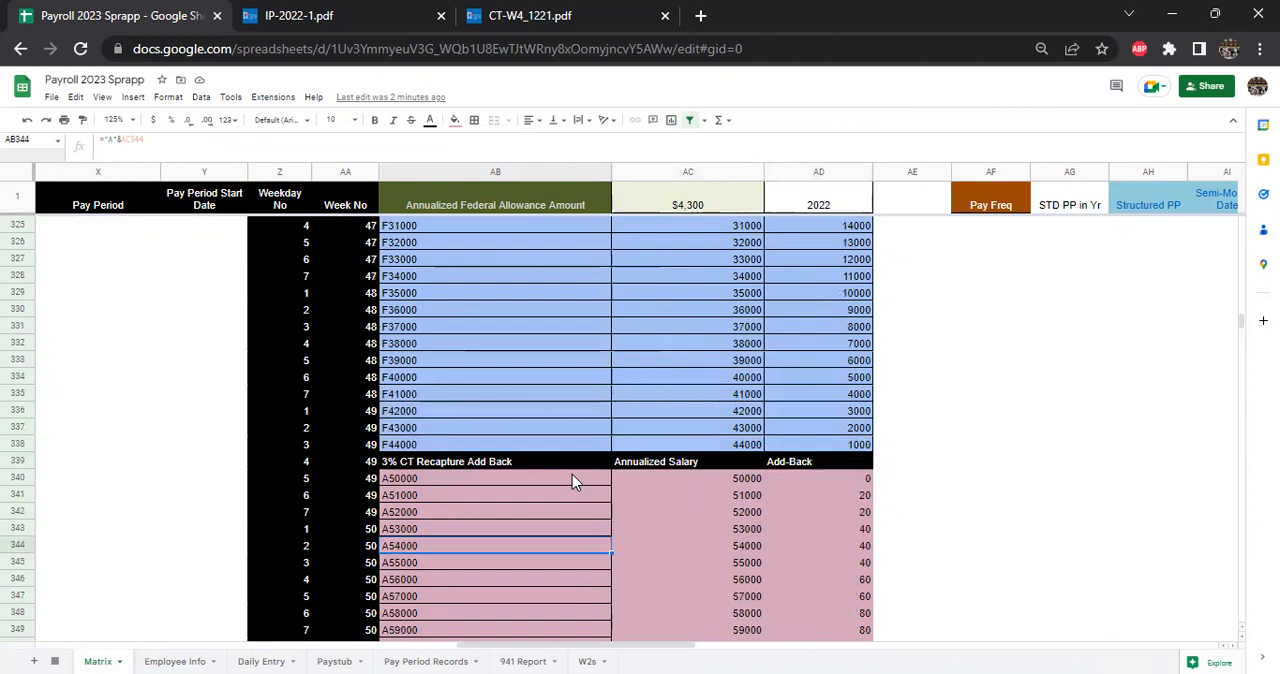
{"action": "left_click", "coordinate": [490, 15]}
{"action": "left_click", "coordinate": [595, 314]}
{"action": "left_click", "coordinate": [175, 13]}
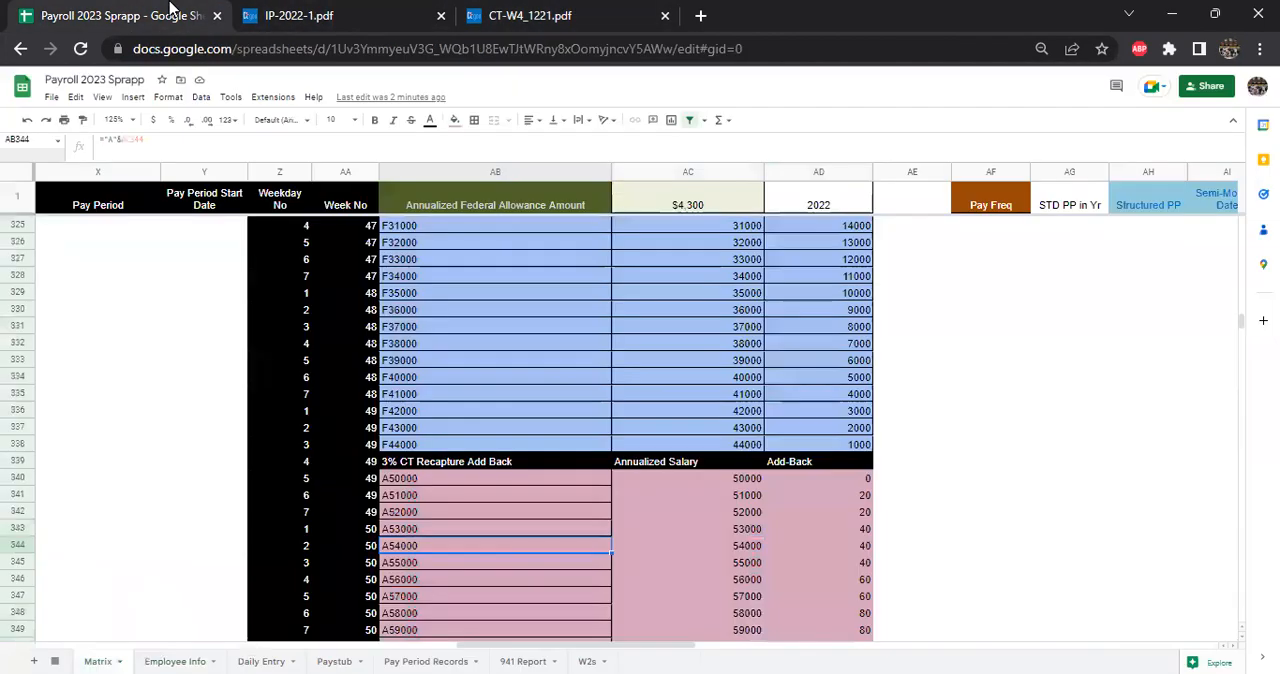
- Trace the Connecticut exemption table on the Matrix sheet from its code F rows back to the Connecticut Code heading
{"action": "scroll", "coordinate": [699, 450], "scroll_direction": "up", "scroll_amount": 1}
{"action": "scroll", "coordinate": [645, 432], "scroll_direction": "up", "scroll_amount": 8}
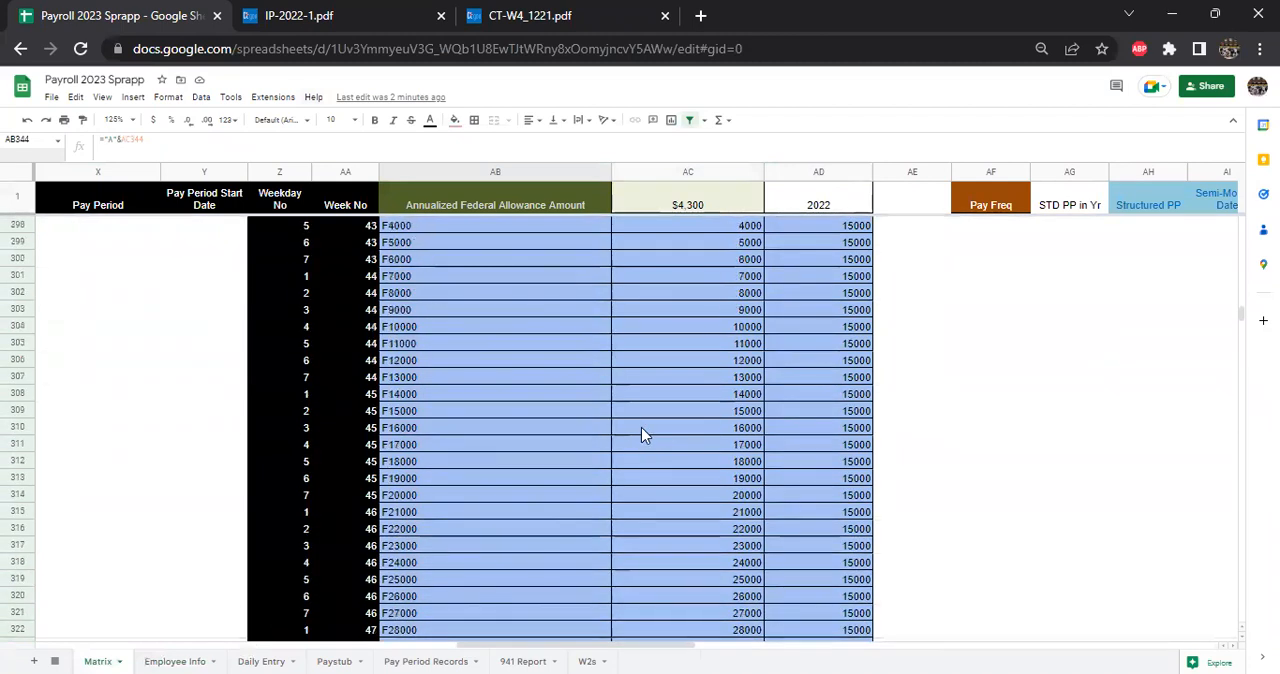
{"action": "scroll", "coordinate": [645, 432], "scroll_direction": "up", "scroll_amount": 7}
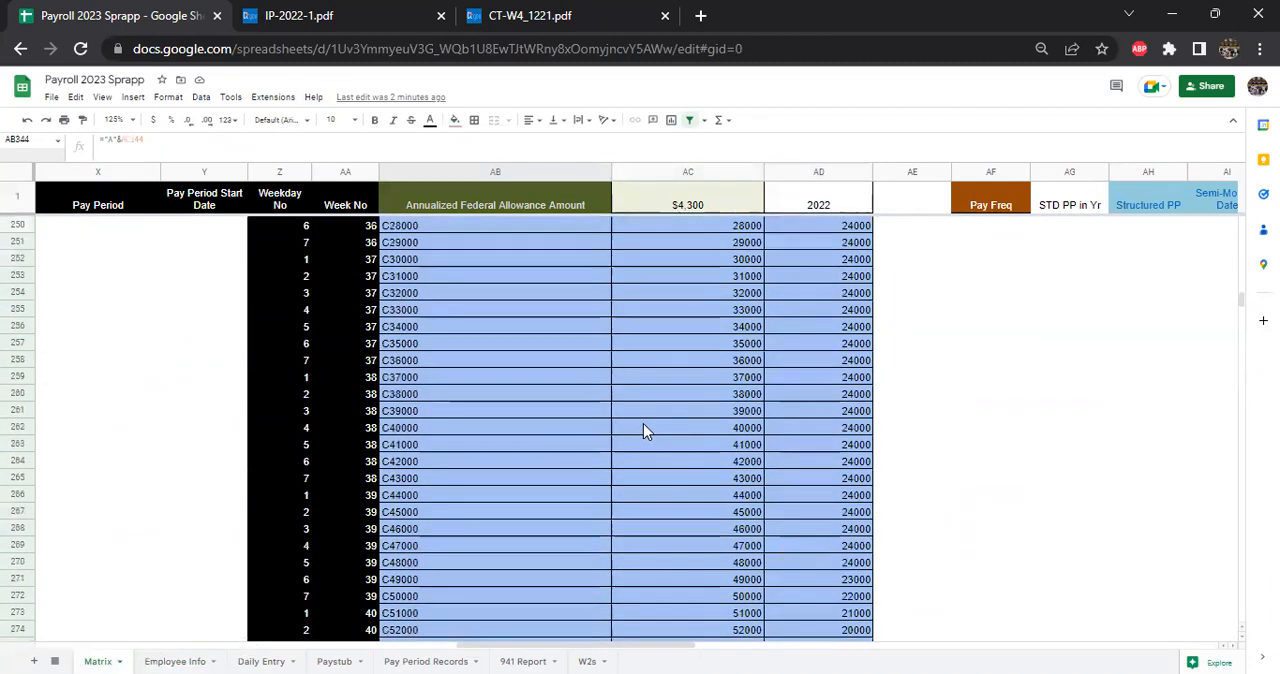
{"action": "scroll", "coordinate": [643, 430], "scroll_direction": "up", "scroll_amount": 7}
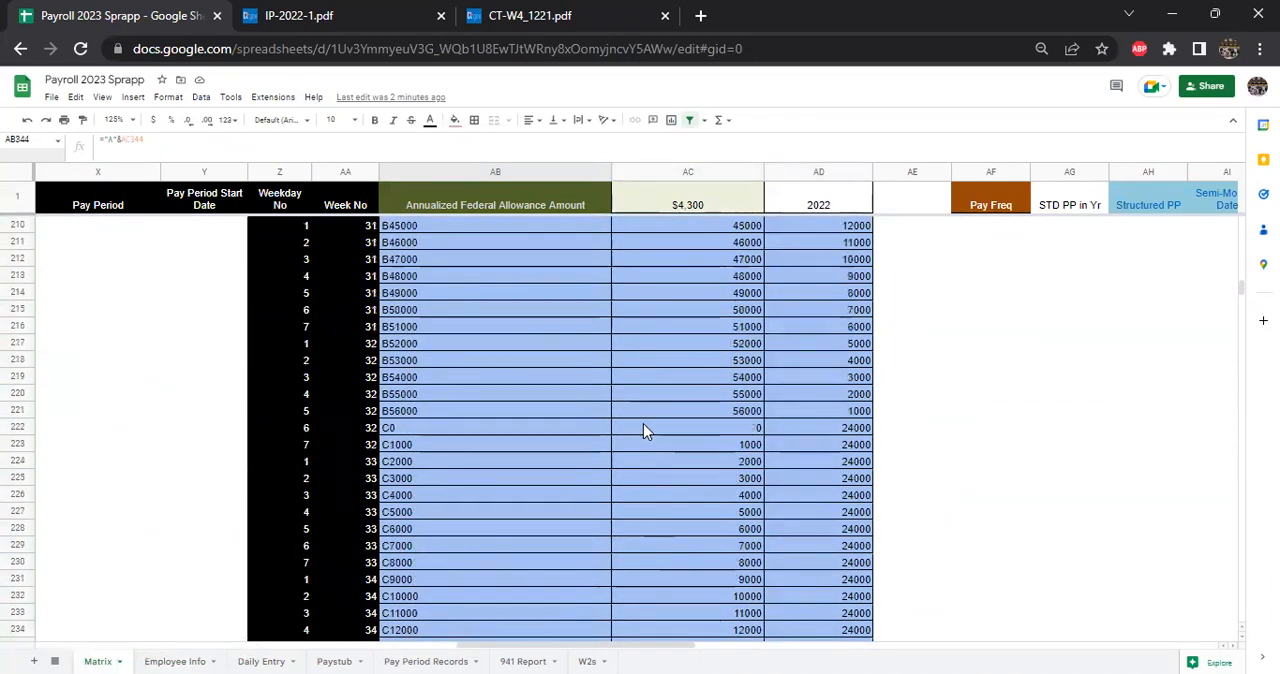
{"action": "scroll", "coordinate": [643, 430], "scroll_direction": "up", "scroll_amount": 9}
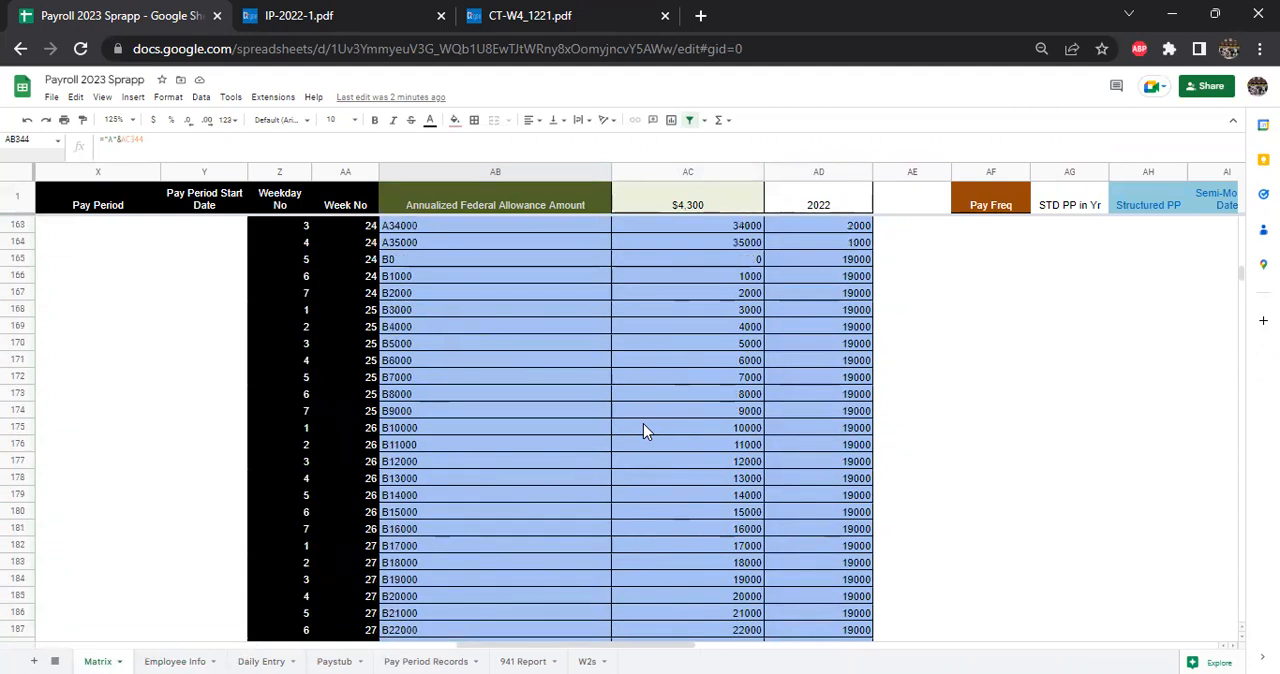
{"action": "scroll", "coordinate": [643, 428], "scroll_direction": "up", "scroll_amount": 3}
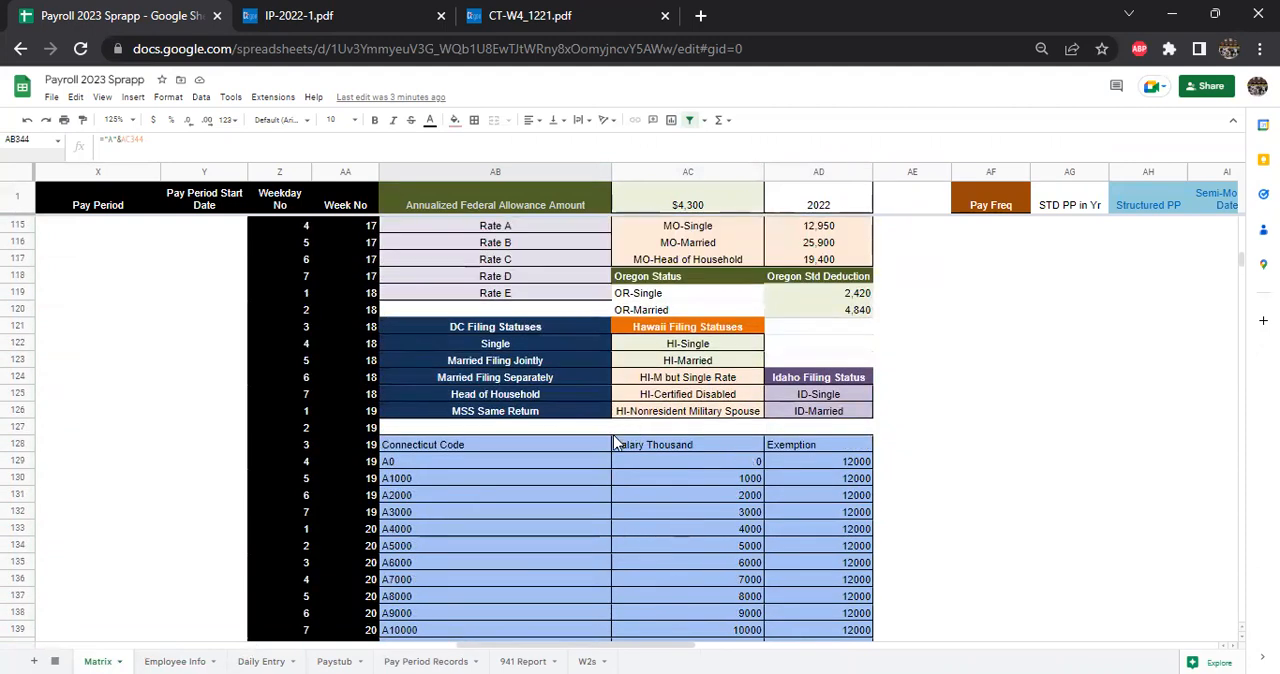
- Examine the Connecticut Code, Salary Thousand and Exemption columns across the code A rows of the exemption table
{"action": "left_click", "coordinate": [499, 448]}
{"action": "left_click", "coordinate": [640, 453]}
{"action": "left_click", "coordinate": [745, 479]}
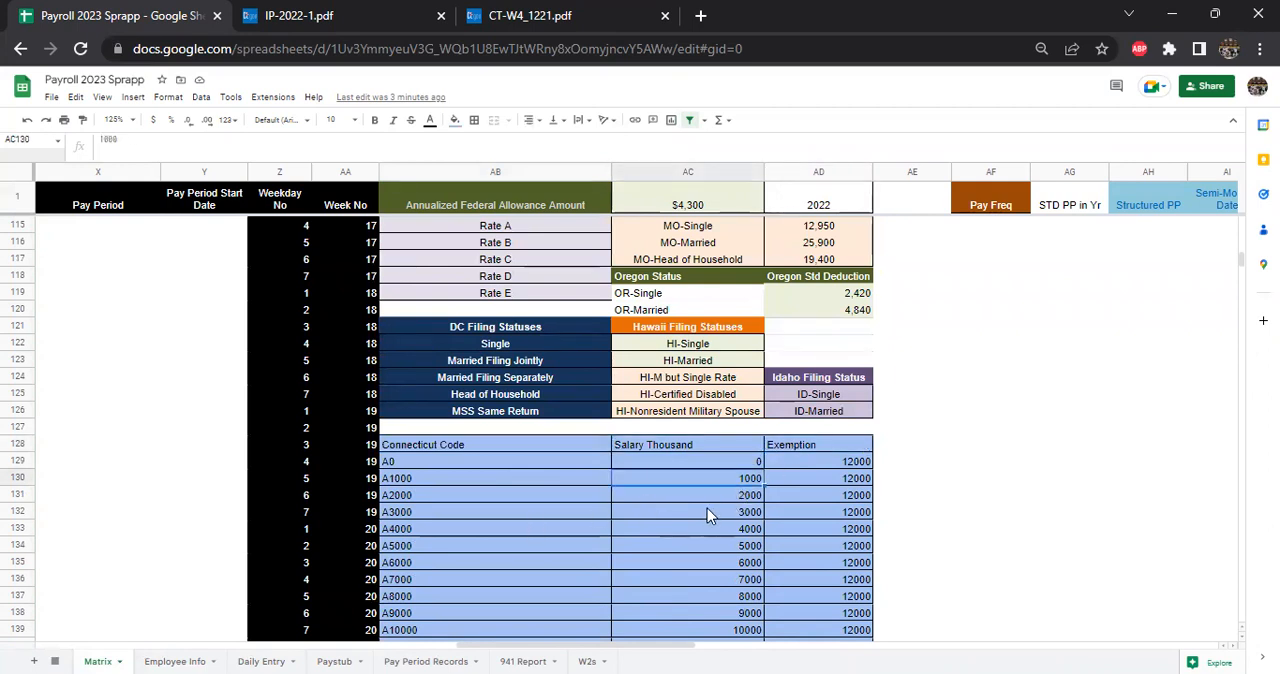
{"action": "left_click", "coordinate": [710, 511]}
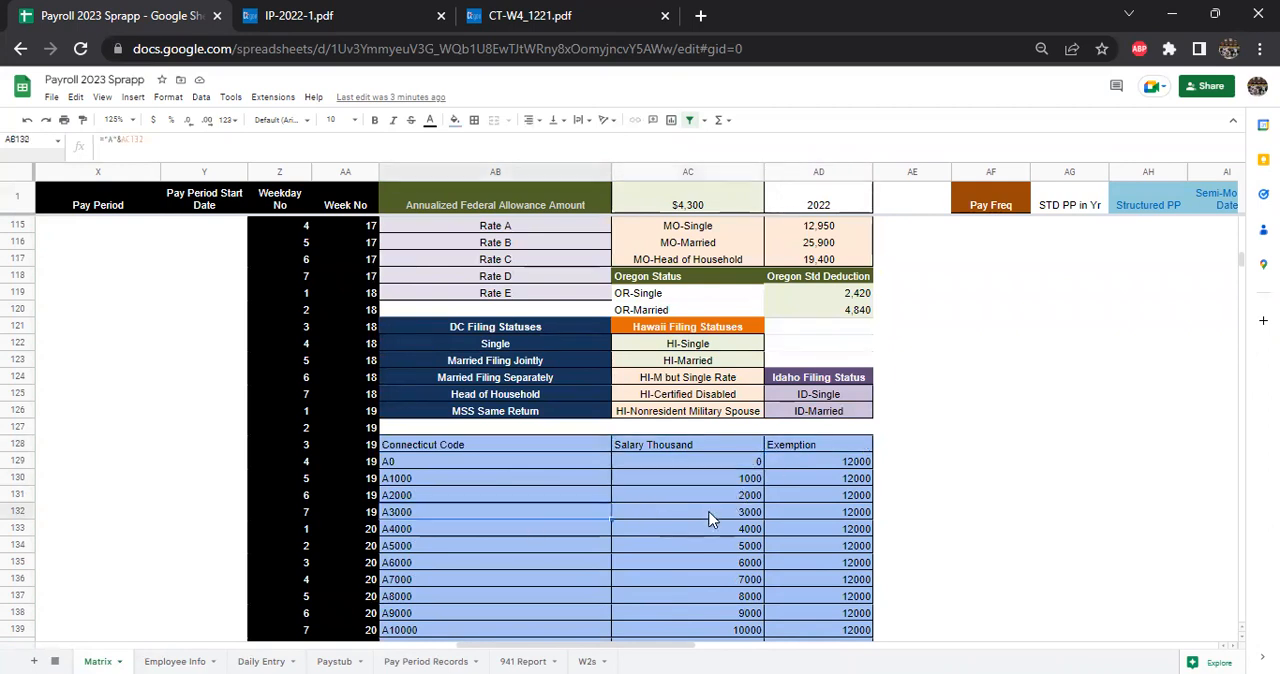
{"action": "left_click", "coordinate": [838, 499]}
{"action": "scroll", "coordinate": [825, 534], "scroll_direction": "down", "scroll_amount": 5}
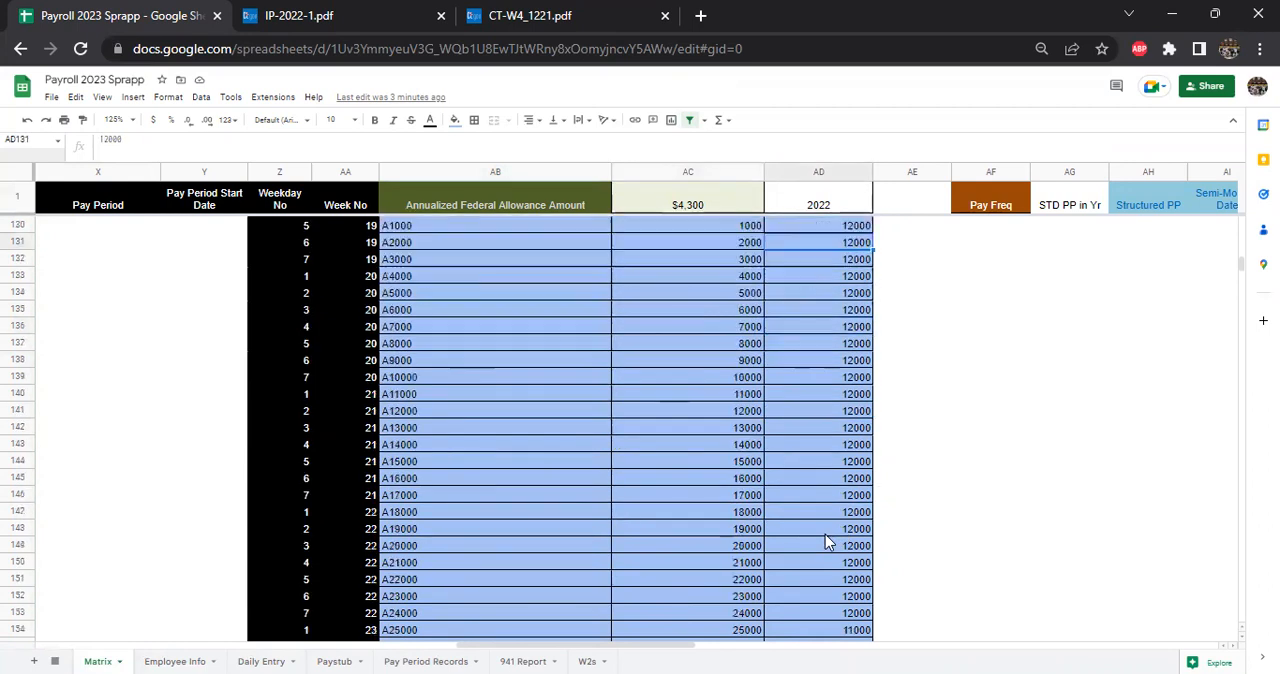
{"action": "scroll", "coordinate": [825, 534], "scroll_direction": "up", "scroll_amount": 4}
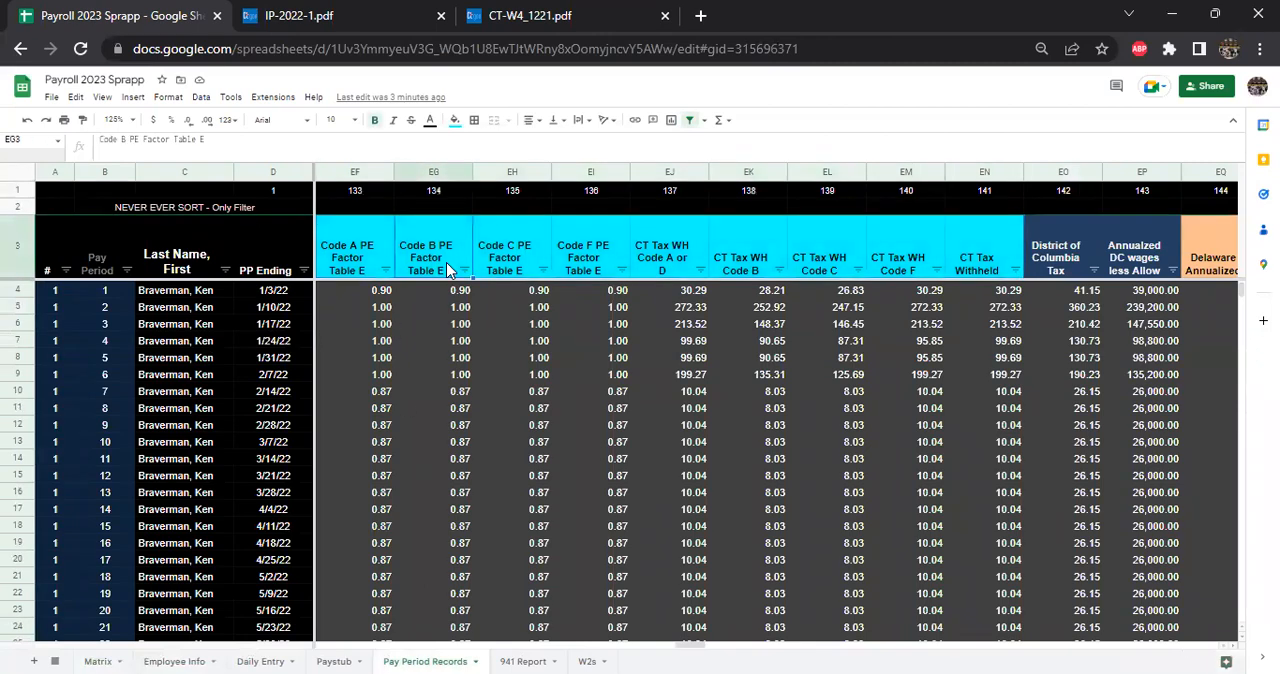
- Examine the Connecticut columns on the Pay Period Records sheet, from Code B PE Factor Table E back to the first CT Annualized Wages entry
{"action": "key", "text": "Left"}
{"action": "key", "text": "Left"}
{"action": "key", "text": "Left"}
{"action": "key", "text": "Left"}
{"action": "key", "text": "Left"}
{"action": "key", "text": "Left"}
{"action": "key", "text": "Left"}
{"action": "key", "text": "Left"}
{"action": "key", "text": "Left"}
{"action": "key", "text": "Left"}
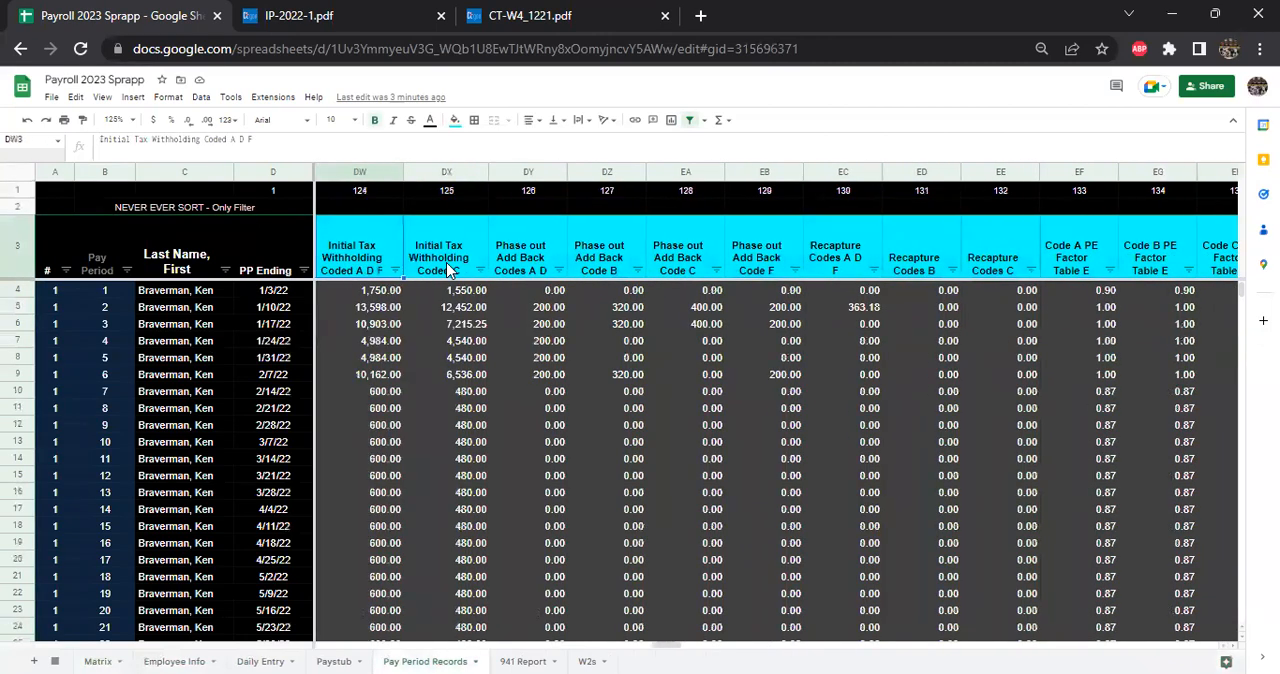
{"action": "key", "text": "Left"}
{"action": "key", "text": "Left"}
{"action": "key", "text": "Left"}
{"action": "key", "text": "Left"}
{"action": "key", "text": "Left"}
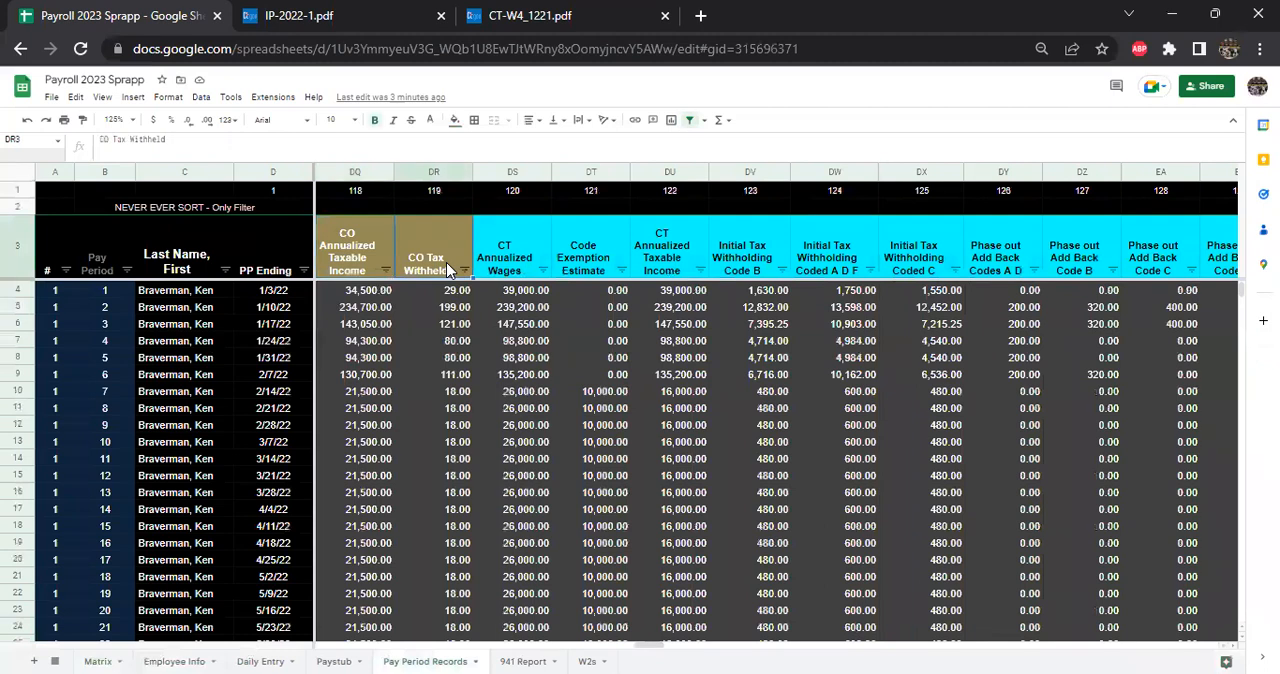
{"action": "key", "text": "Right"}
{"action": "key", "text": "Right"}
{"action": "key", "text": "Right"}
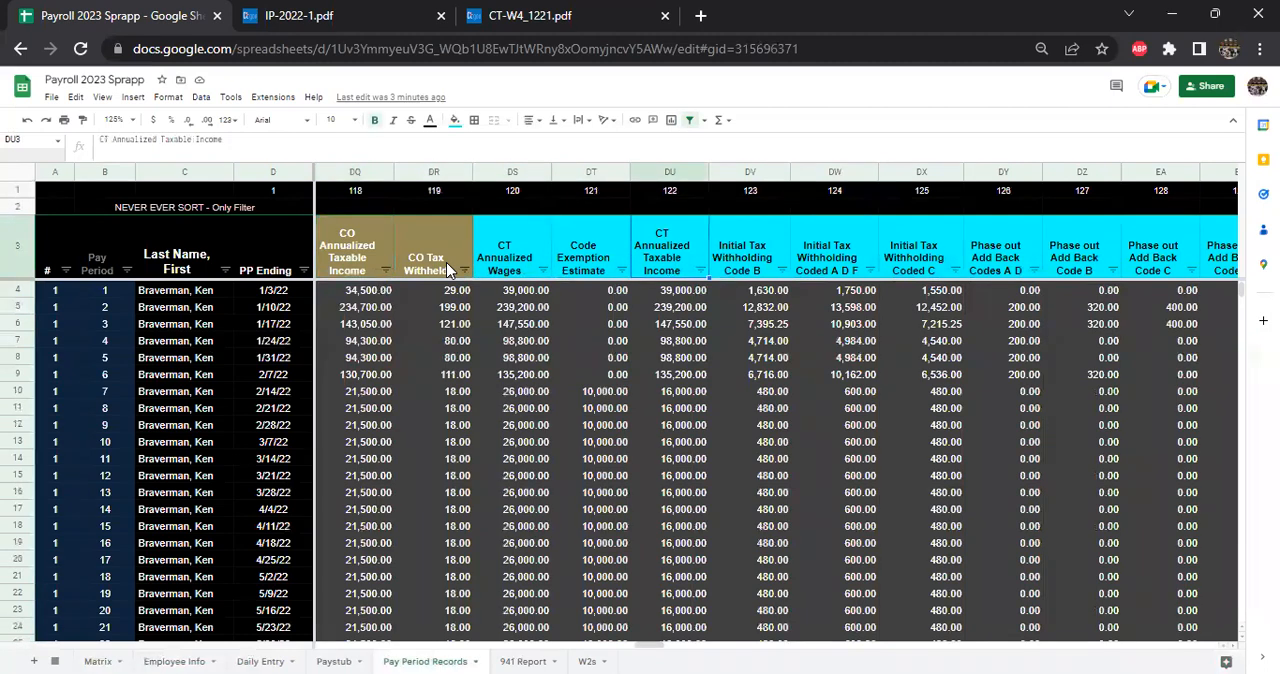
{"action": "key", "text": "Left"}
{"action": "key", "text": "Left"}
{"action": "key", "text": "Down"}
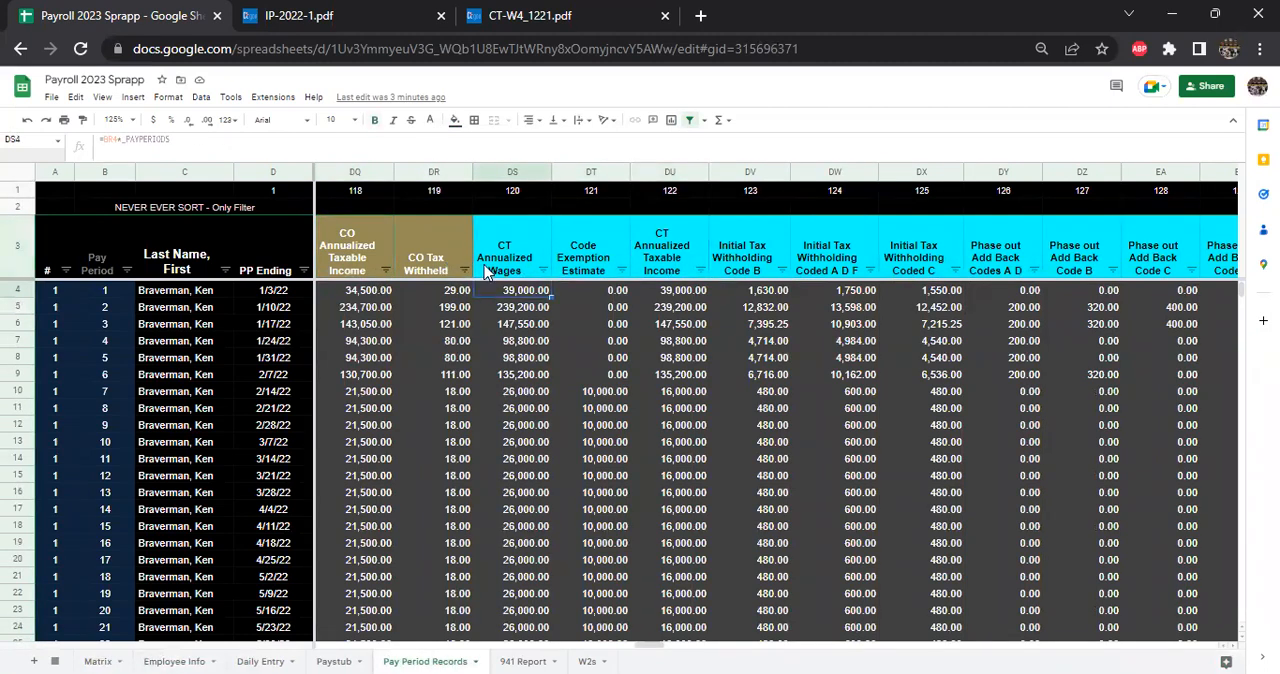
- Set the Pay Period Records zoom to 150% and read the Code Exemption Estimate formula in DT4
{"action": "left_click", "coordinate": [116, 119]}
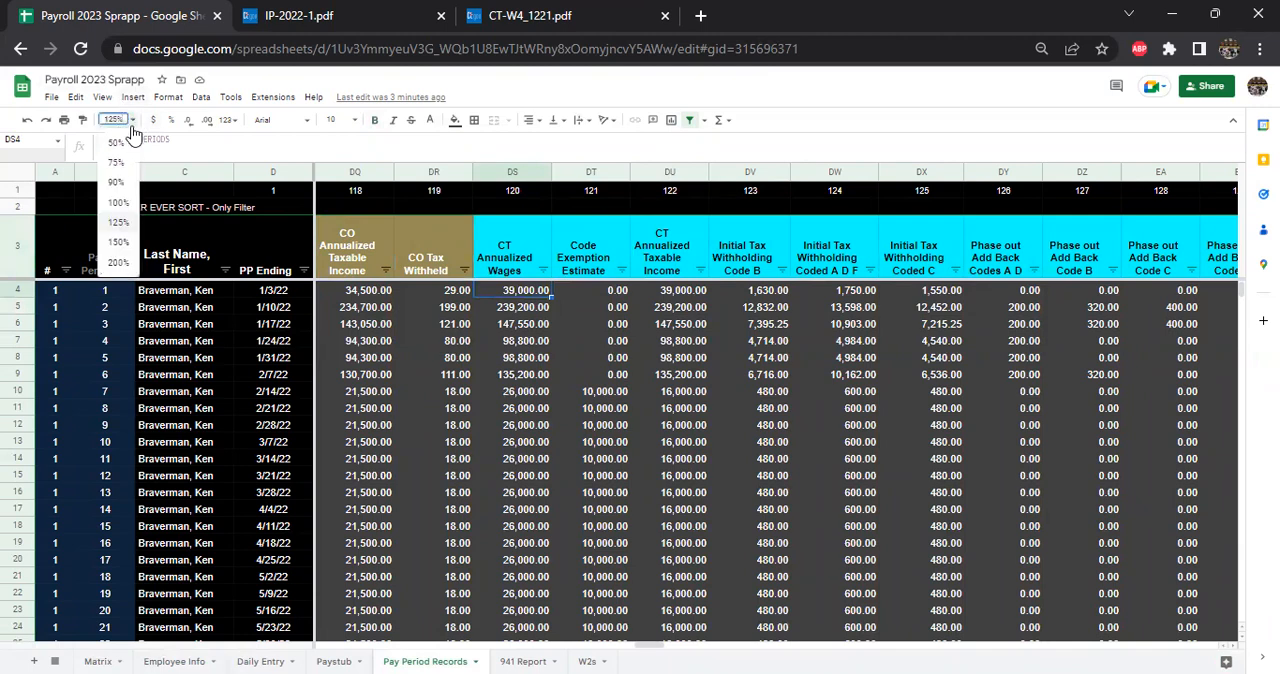
{"action": "left_click", "coordinate": [118, 243]}
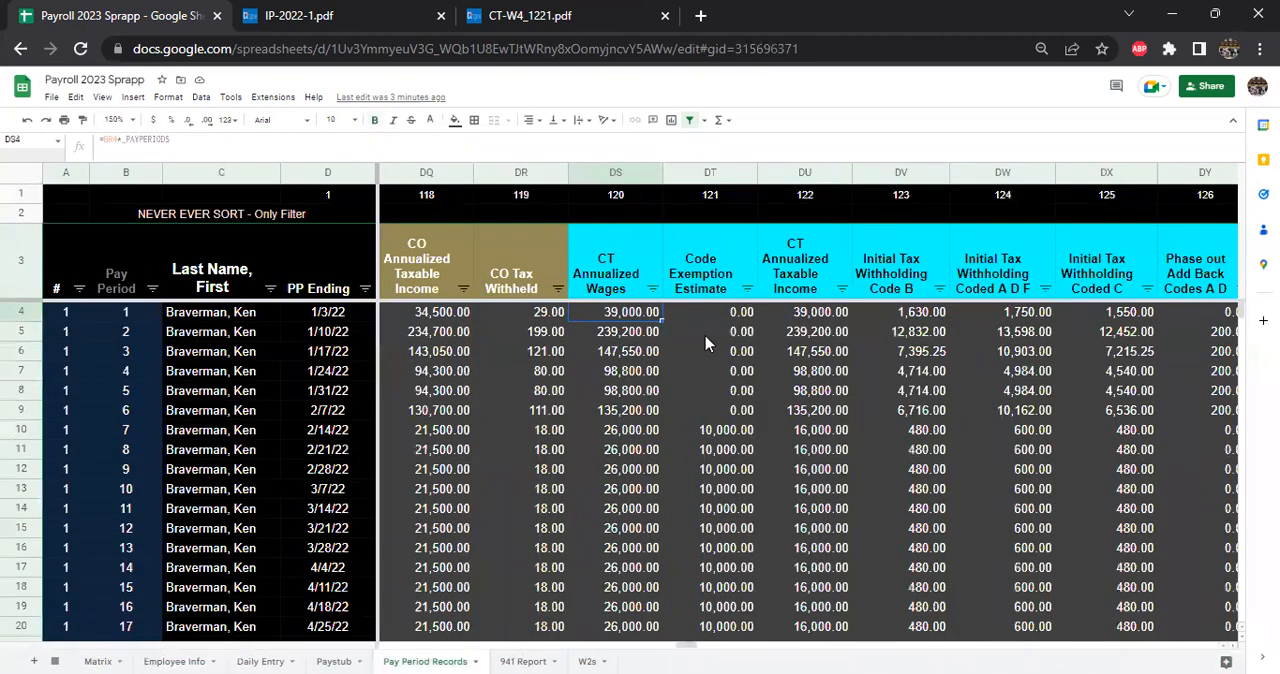
{"action": "key", "text": "Right"}
{"action": "key", "text": "Left"}
{"action": "key", "text": "Right"}
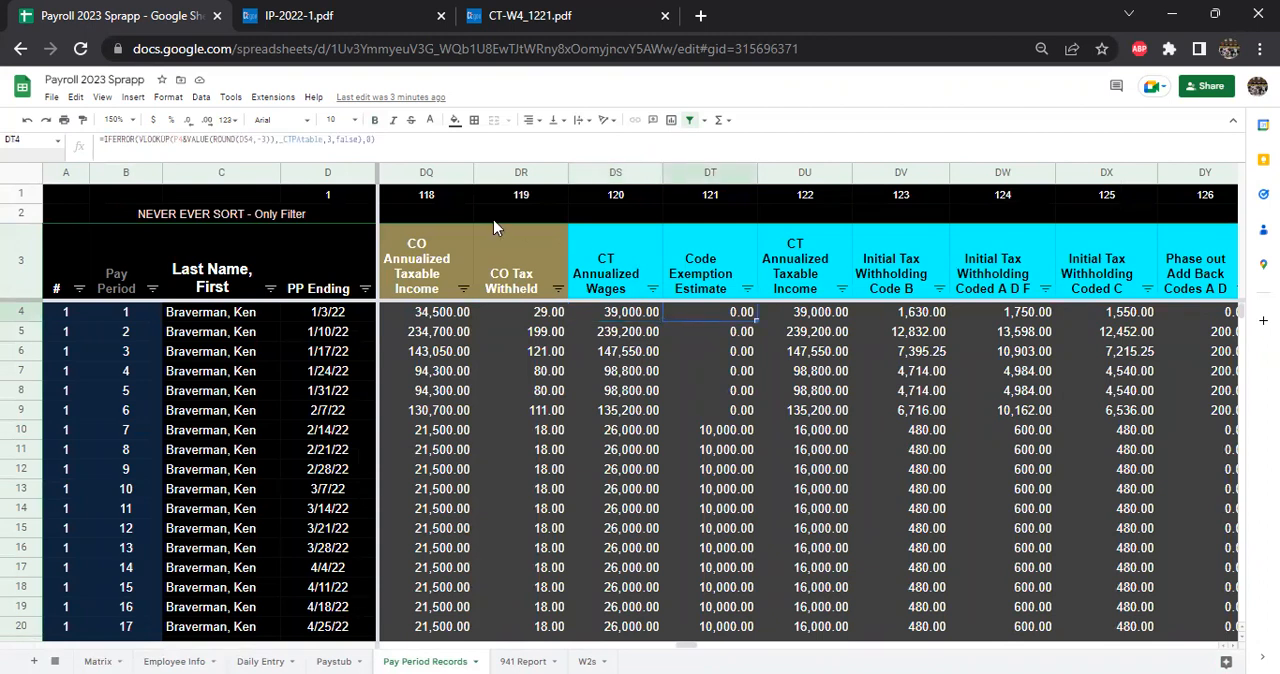
{"action": "double_click", "coordinate": [706, 316]}
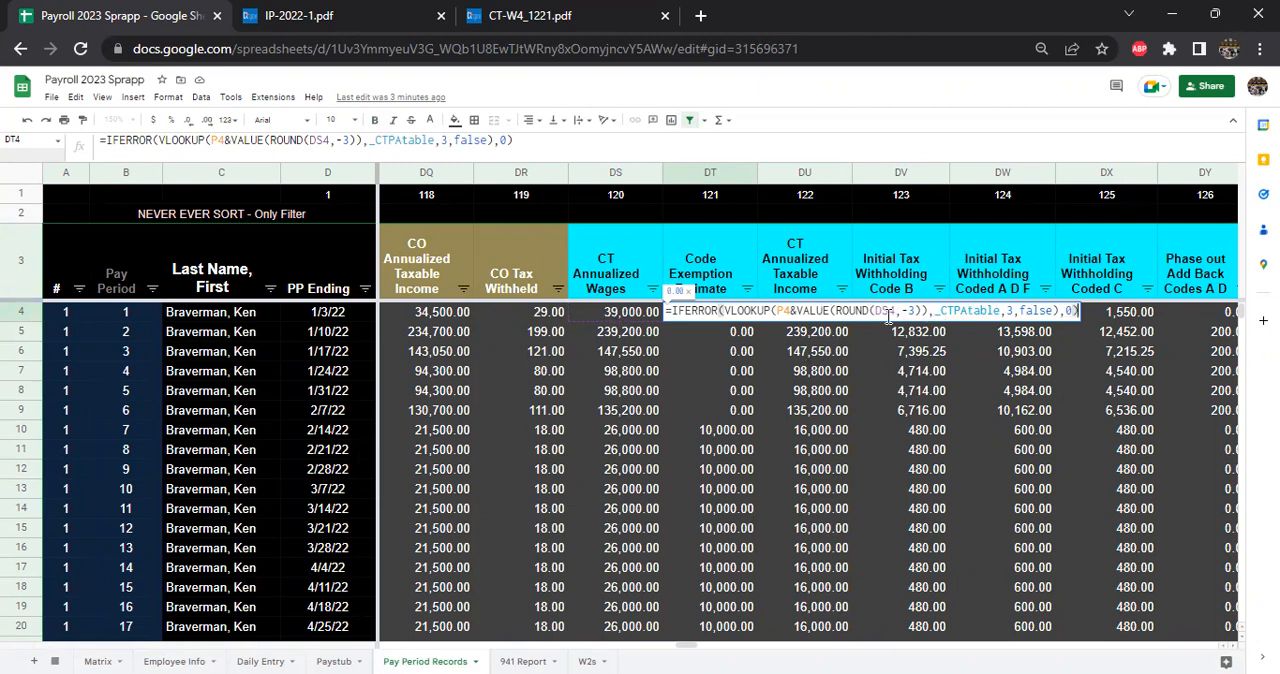
{"action": "key", "text": "Escape"}
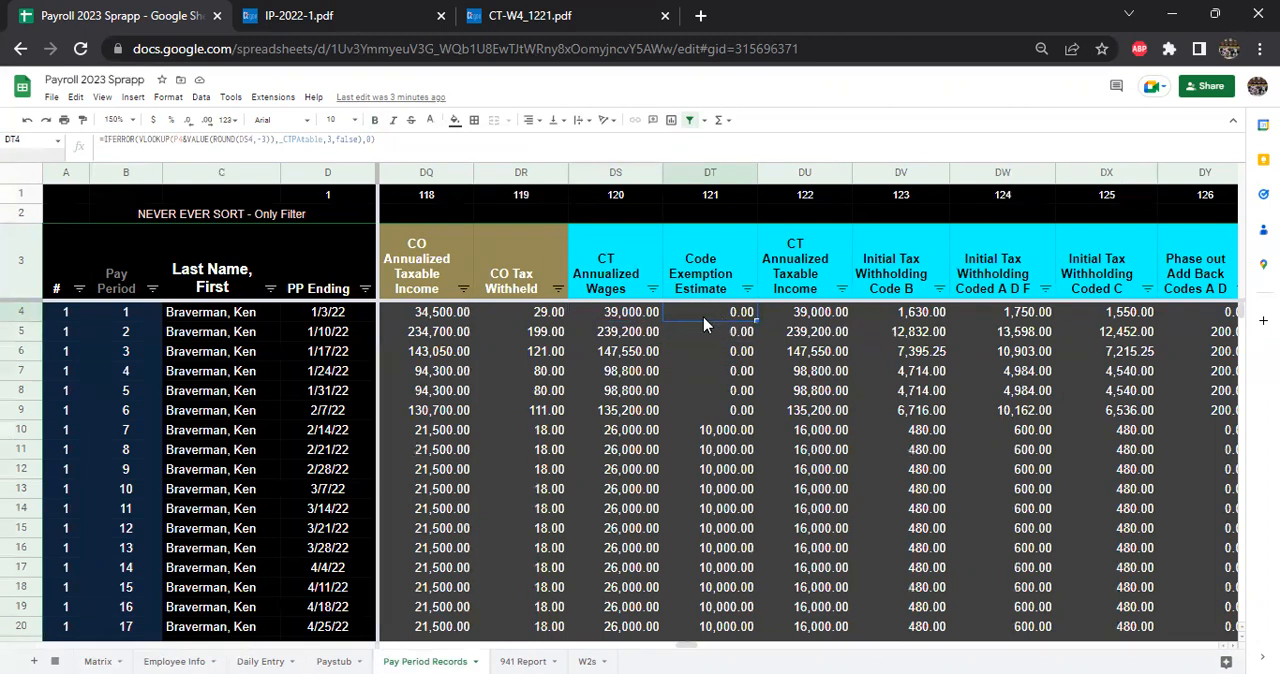
- Inspect how CT Annualized Taxable Income in DU4 derives from CT Annualized Wages and leads to Initial Tax Withholding Code B in DV4
{"action": "left_click", "coordinate": [812, 315]}
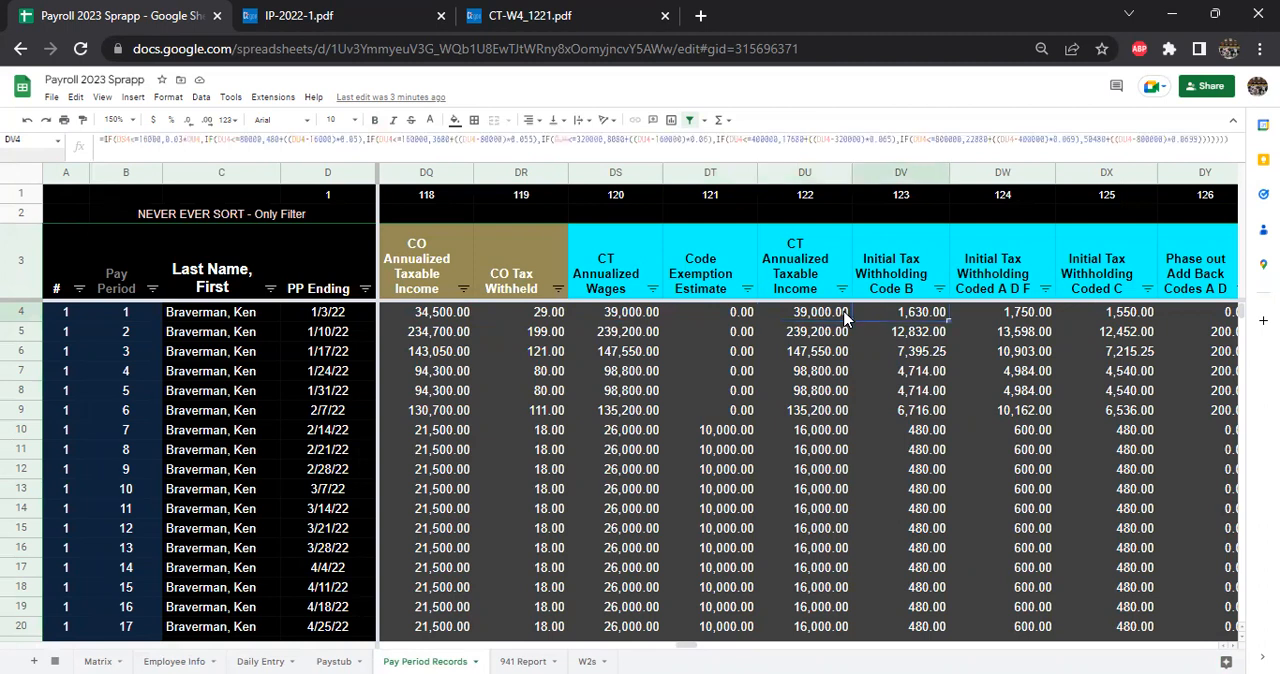
{"action": "key", "text": "Left"}
{"action": "key", "text": "shift+Left"}
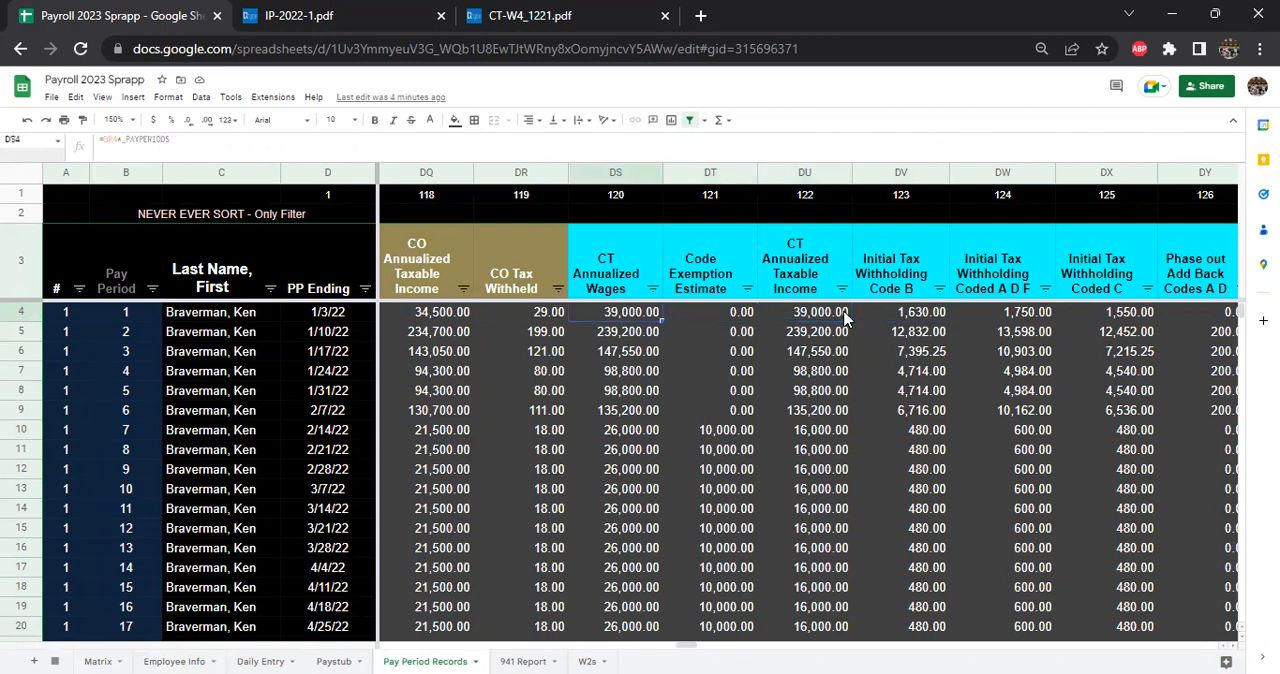
{"action": "left_click", "coordinate": [845, 317]}
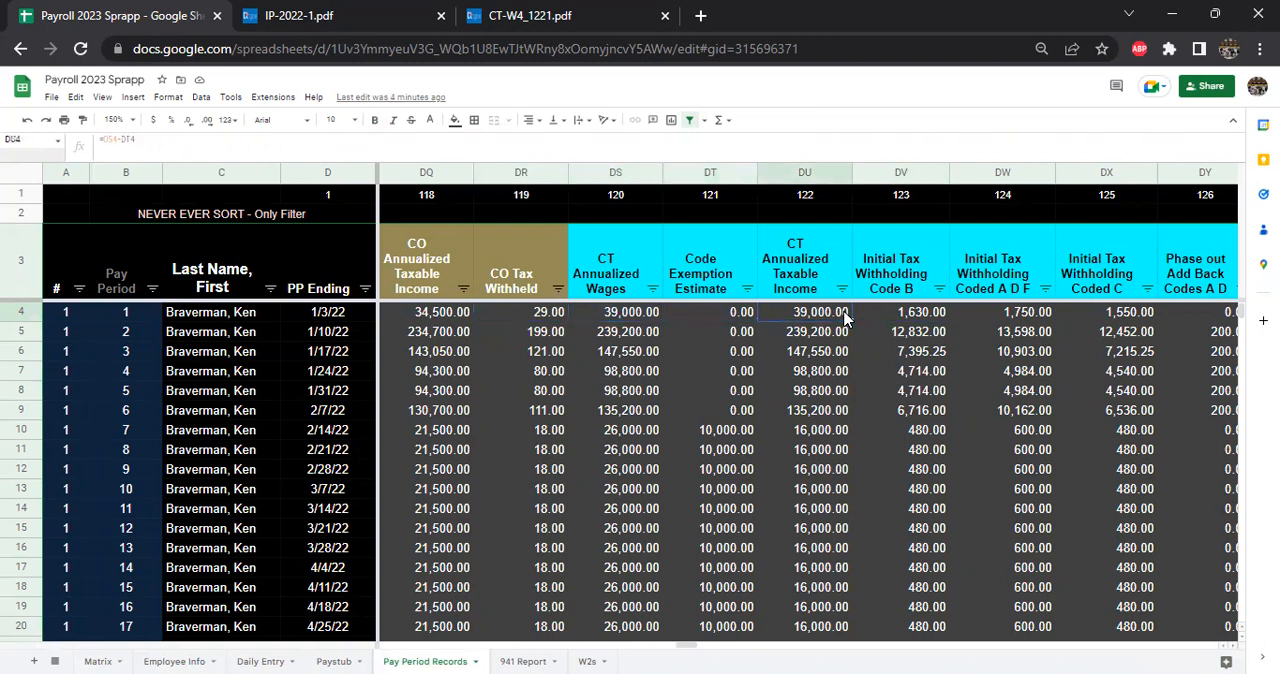
{"action": "key", "text": "Right"}
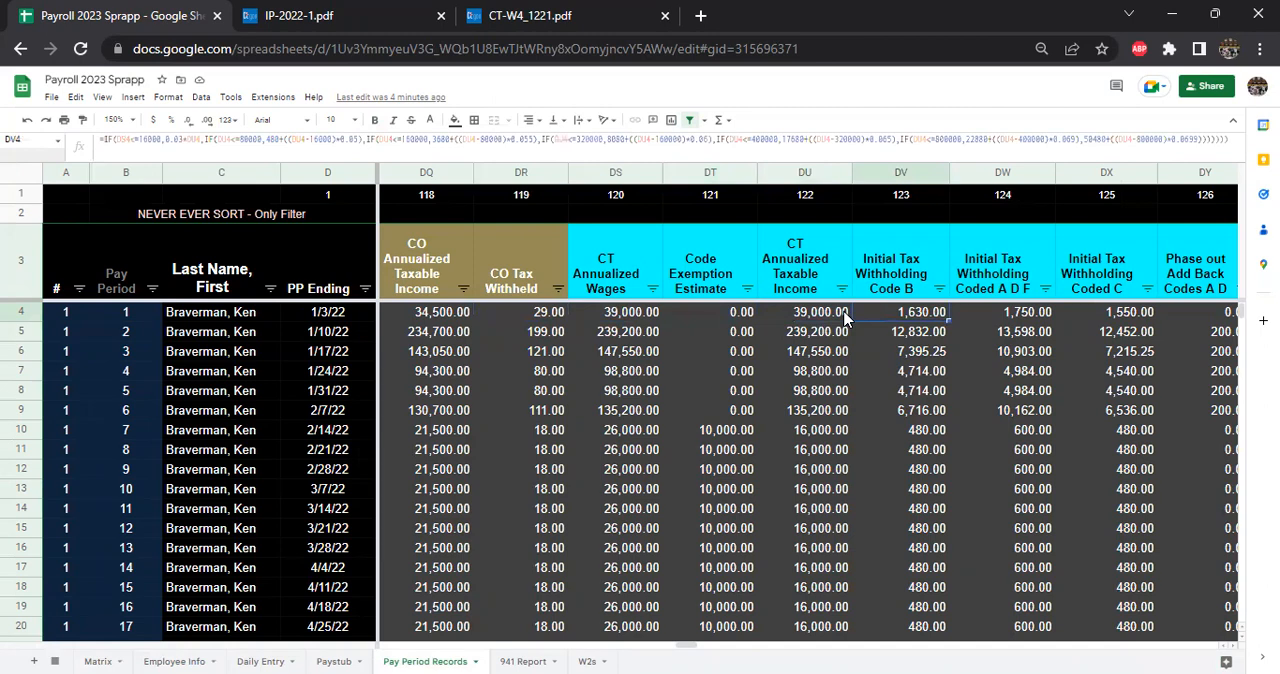
- Review Table A - Personal Exemptions in IP-2022-1 and highlight the Withholding Code A, D, or F and Code B brackets in Table B
{"action": "left_click", "coordinate": [333, 12]}
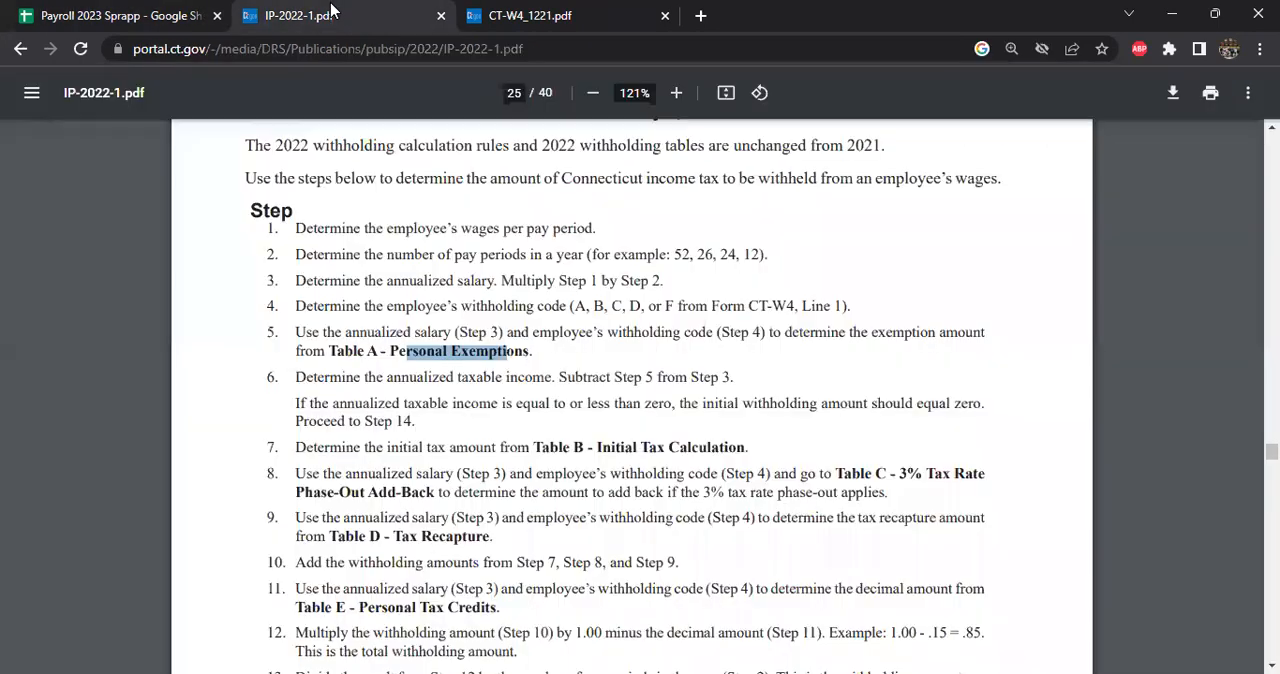
{"action": "scroll", "coordinate": [428, 263], "scroll_direction": "down", "scroll_amount": 3}
{"action": "scroll", "coordinate": [428, 358], "scroll_direction": "down", "scroll_amount": 20}
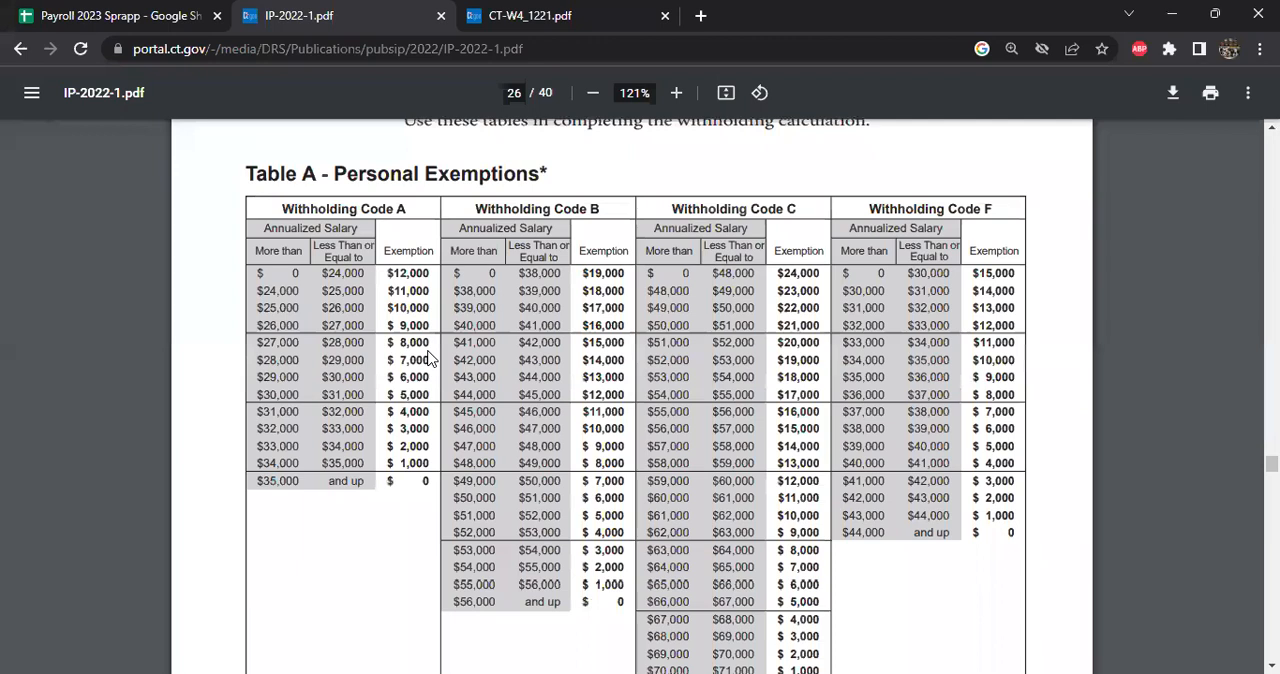
{"action": "left_click_drag", "start_coordinate": [337, 177], "coordinate": [490, 170]}
{"action": "left_click_drag", "start_coordinate": [562, 210], "coordinate": [740, 318]}
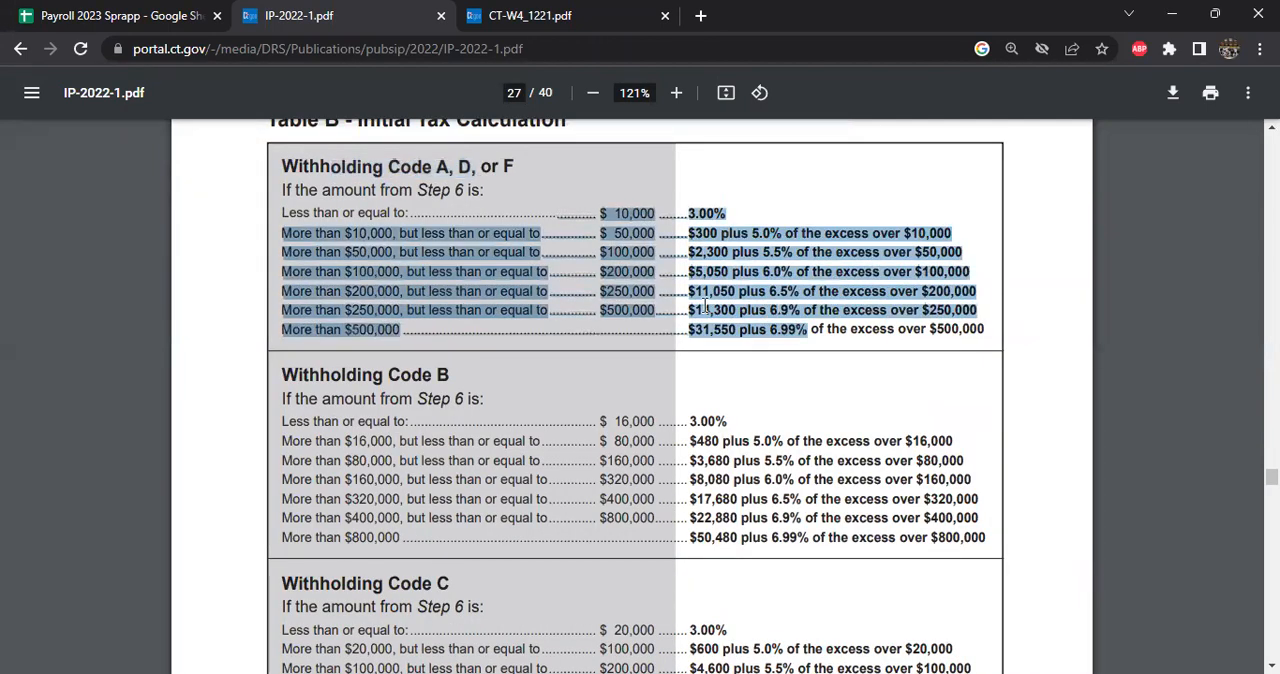
{"action": "left_click", "coordinate": [605, 391]}
{"action": "left_click_drag", "start_coordinate": [526, 434], "coordinate": [713, 500]}
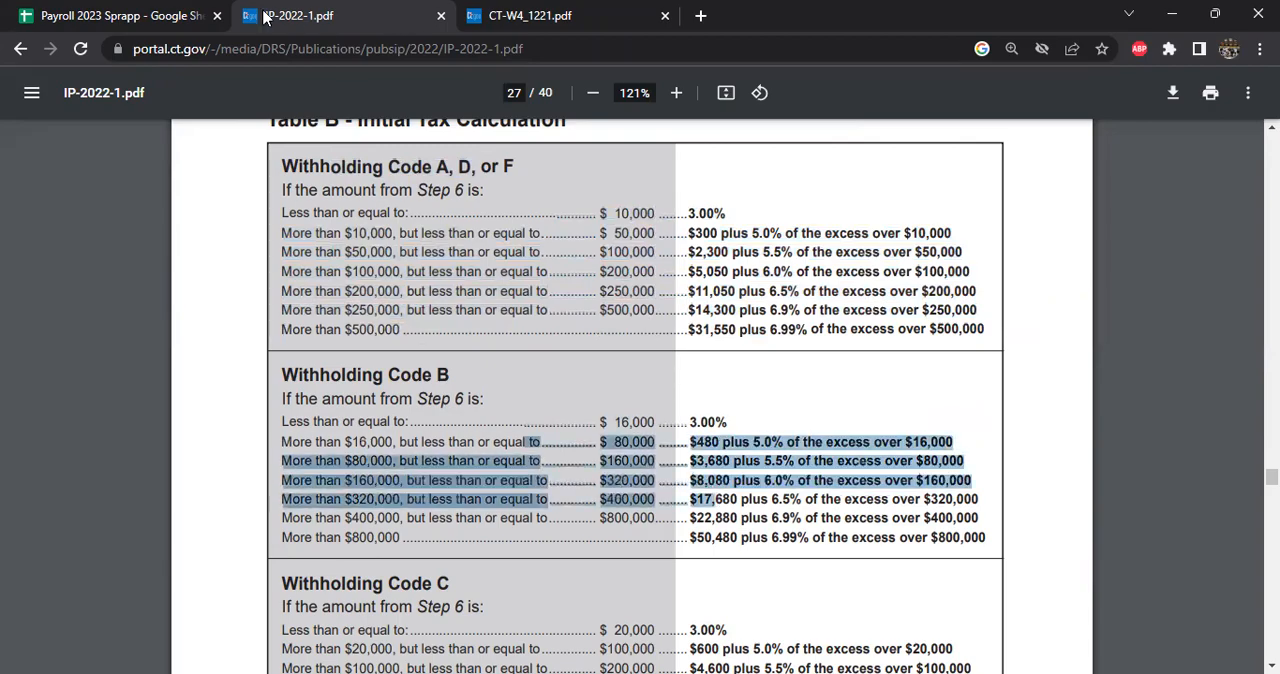
- Read the row 4 Initial Tax Withholding formulas in the payroll spreadsheet for Code B, Codes A D F and Code C
{"action": "left_click", "coordinate": [170, 16]}
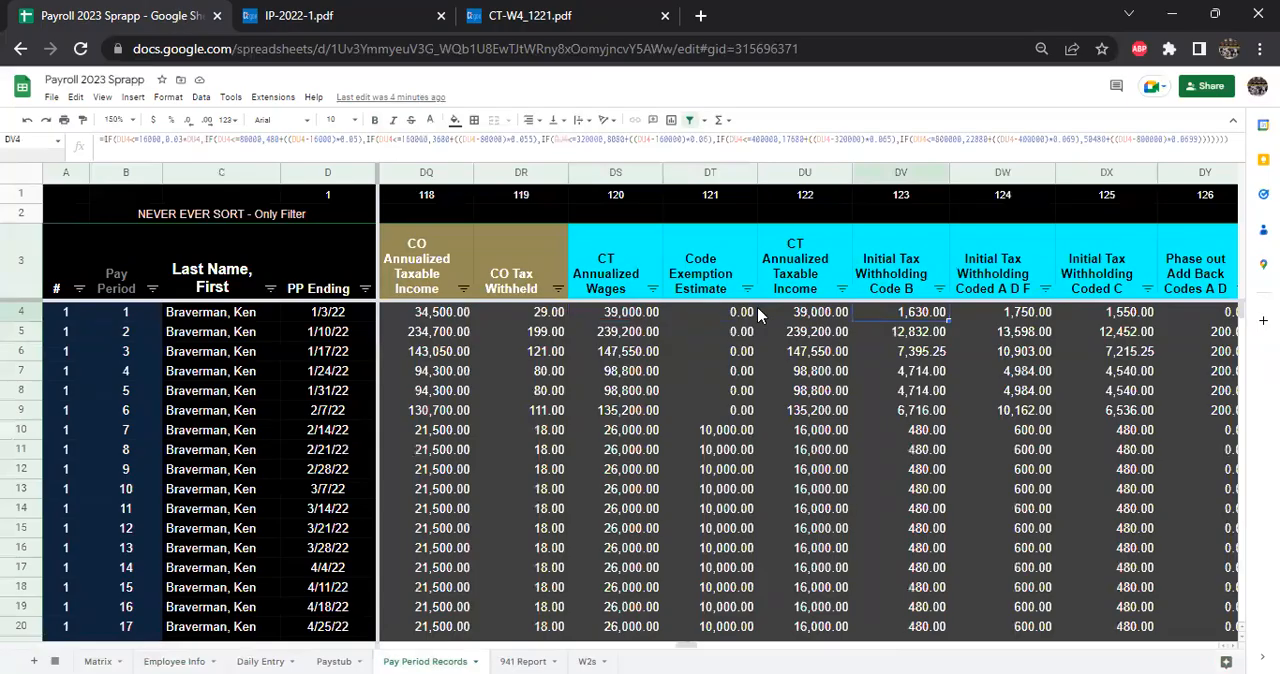
{"action": "double_click", "coordinate": [888, 312]}
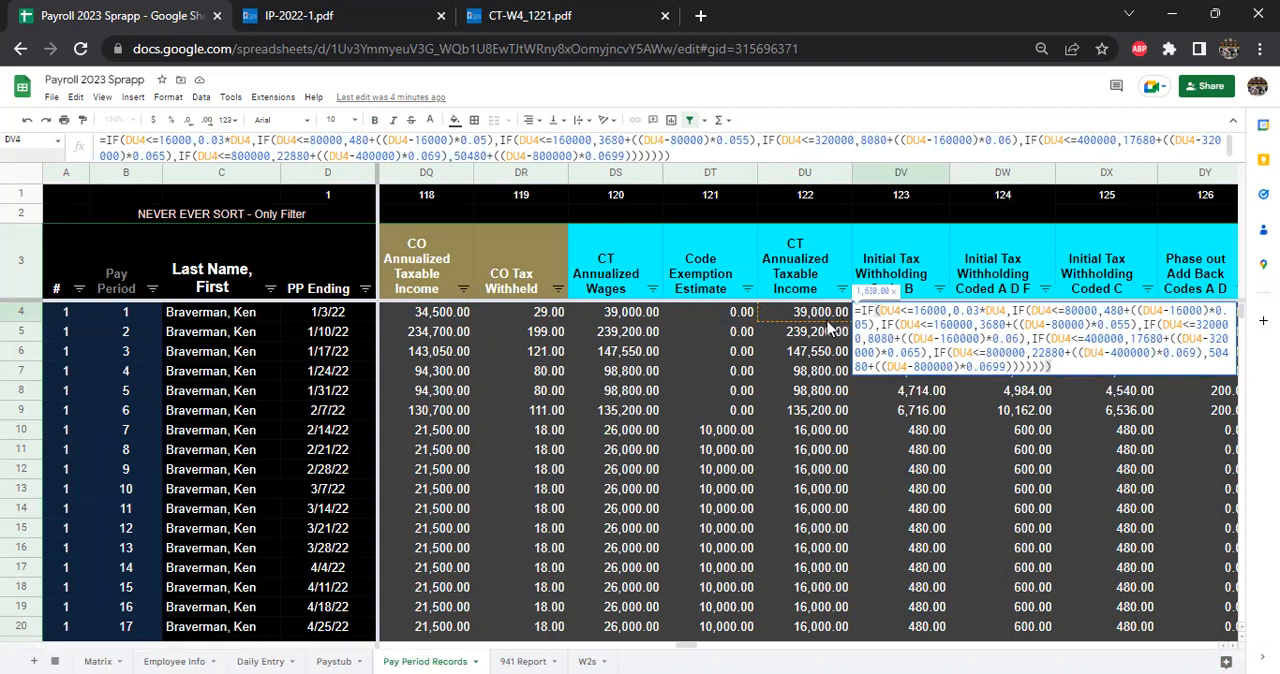
{"action": "key", "text": "Escape"}
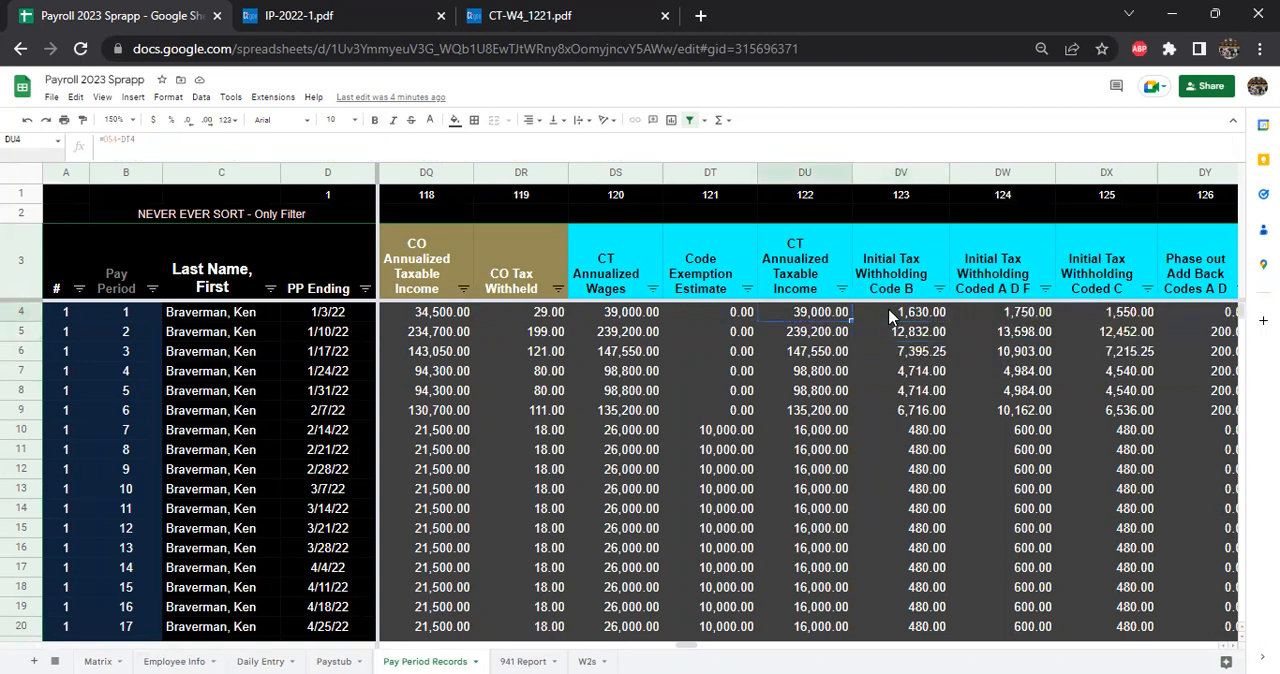
{"action": "left_click", "coordinate": [1018, 314]}
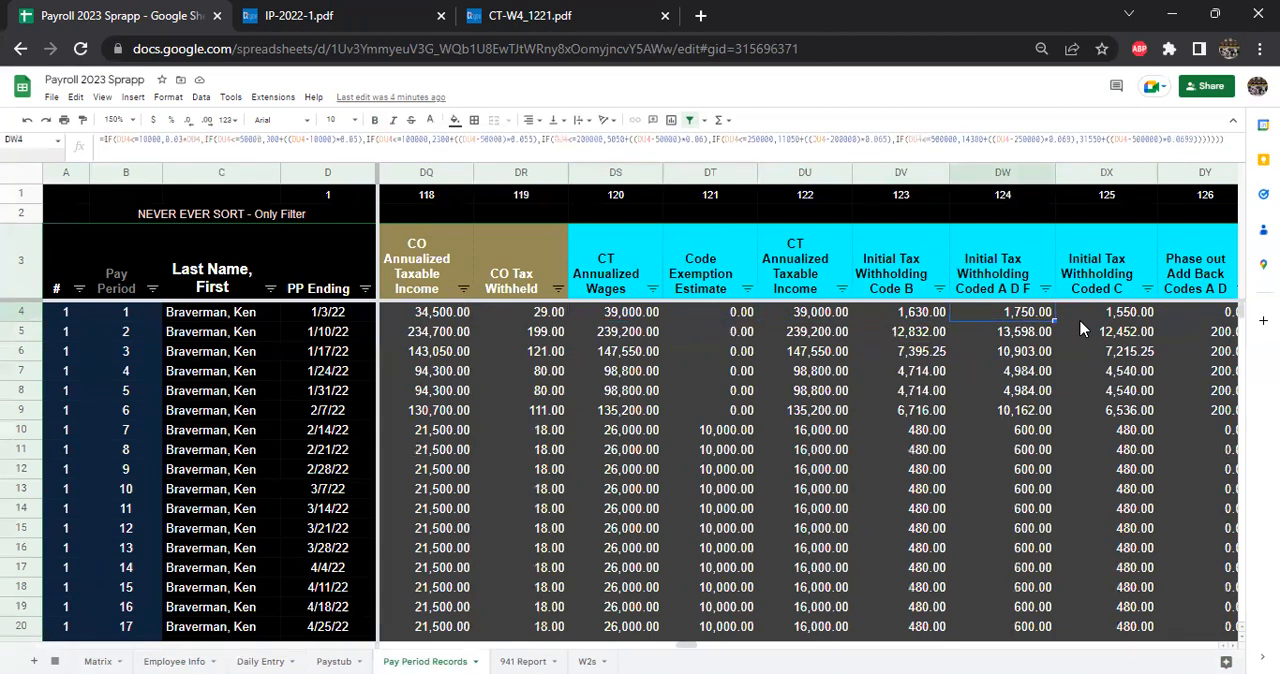
{"action": "left_click", "coordinate": [1078, 317]}
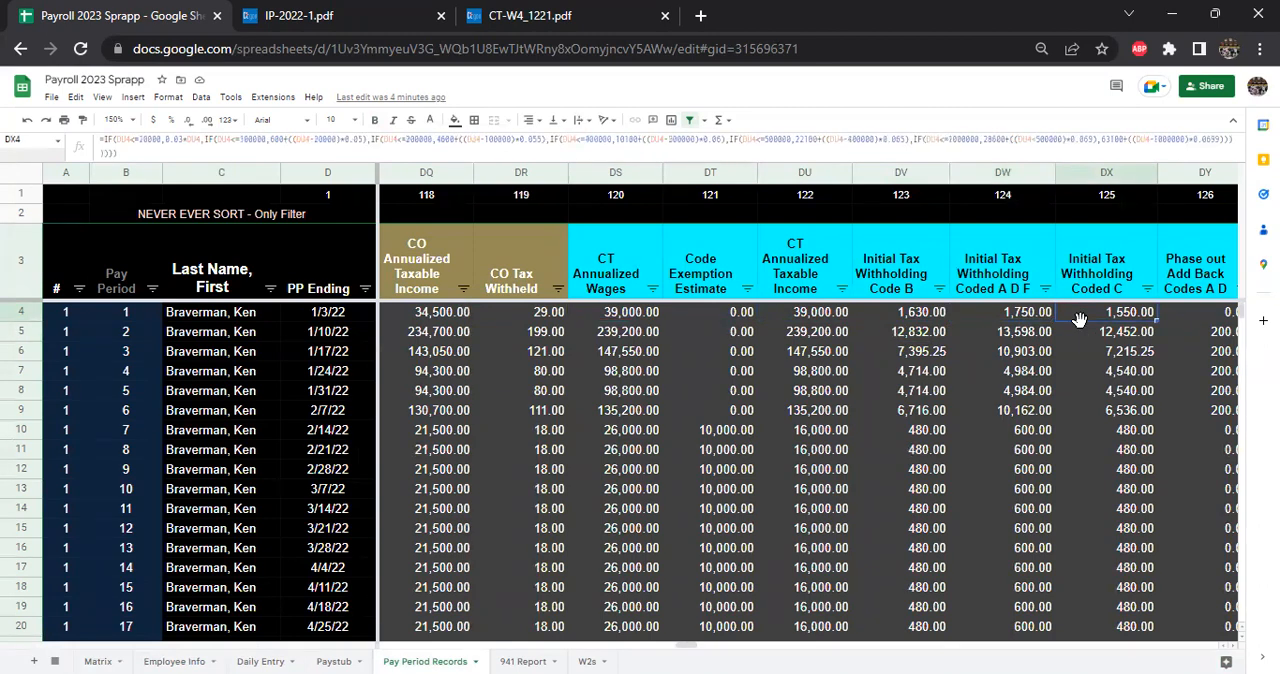
- Inspect the row 4 Phase out Add Back formulas for the Connecticut withholding codes, from Code F to Codes A D
{"action": "scroll", "coordinate": [1078, 317], "scroll_direction": "right", "scroll_amount": 4}
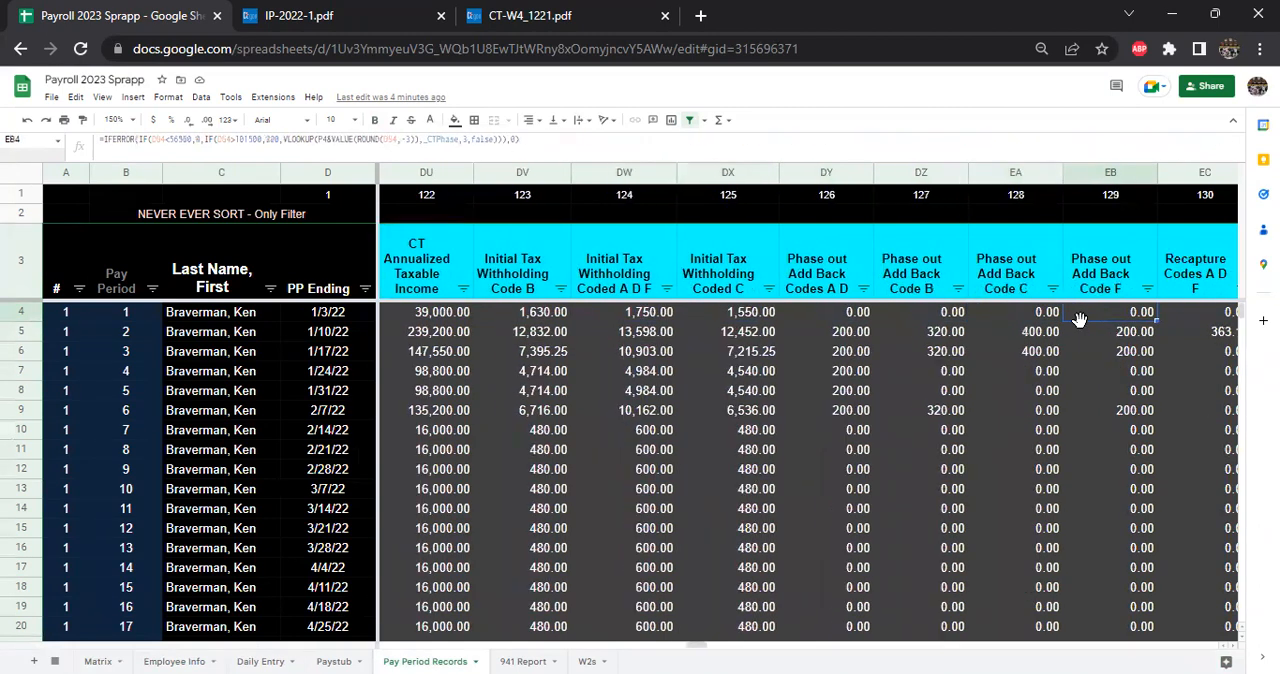
{"action": "key", "text": "Right"}
{"action": "key", "text": "Right"}
{"action": "key", "text": "Left"}
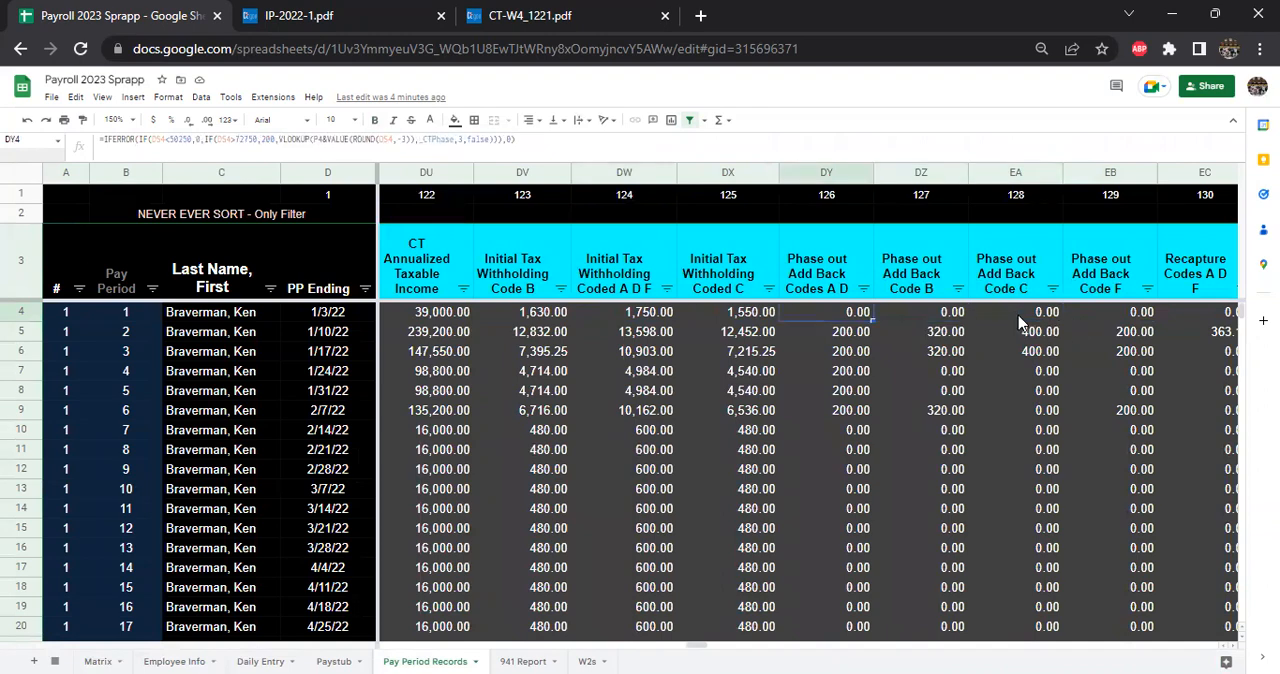
- Review Table C - 3% Tax Rate Phase-Out Add-Back in IP-2022-1, focusing on the Withholding Code A or D brackets
{"action": "left_click", "coordinate": [331, 12]}
{"action": "scroll", "coordinate": [439, 360], "scroll_direction": "down", "scroll_amount": 3}
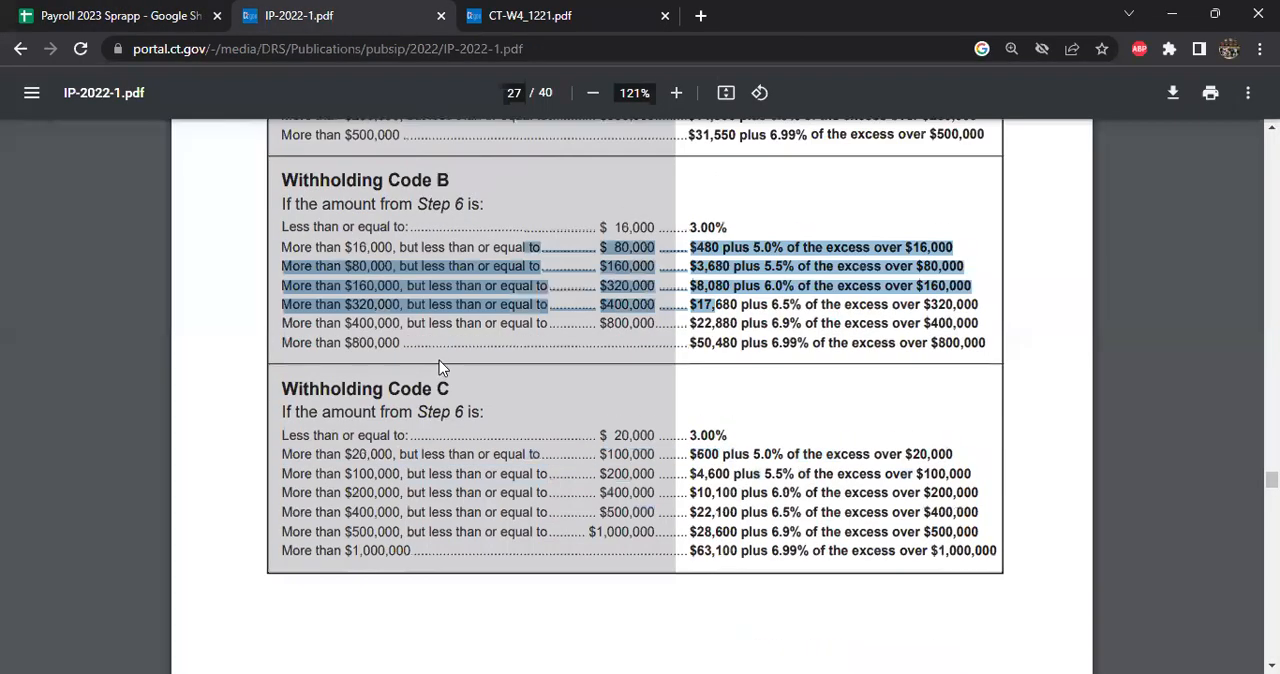
{"action": "scroll", "coordinate": [439, 360], "scroll_direction": "down", "scroll_amount": 18}
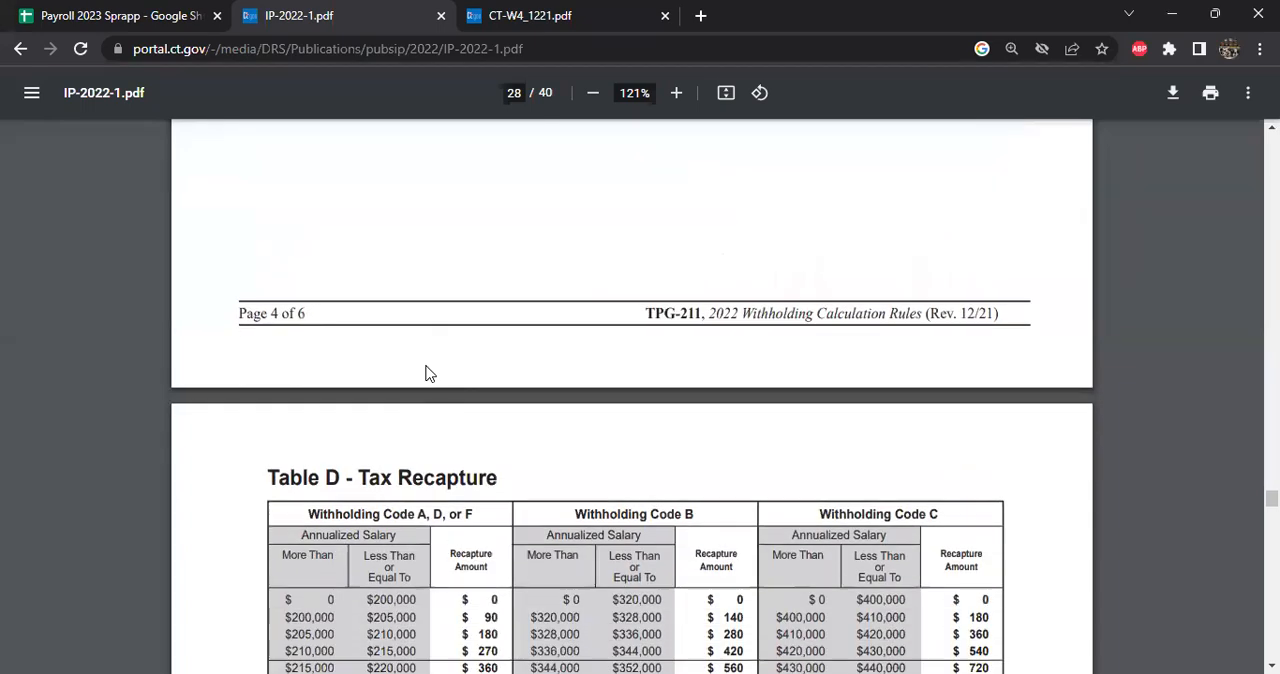
{"action": "scroll", "coordinate": [428, 368], "scroll_direction": "up", "scroll_amount": 11}
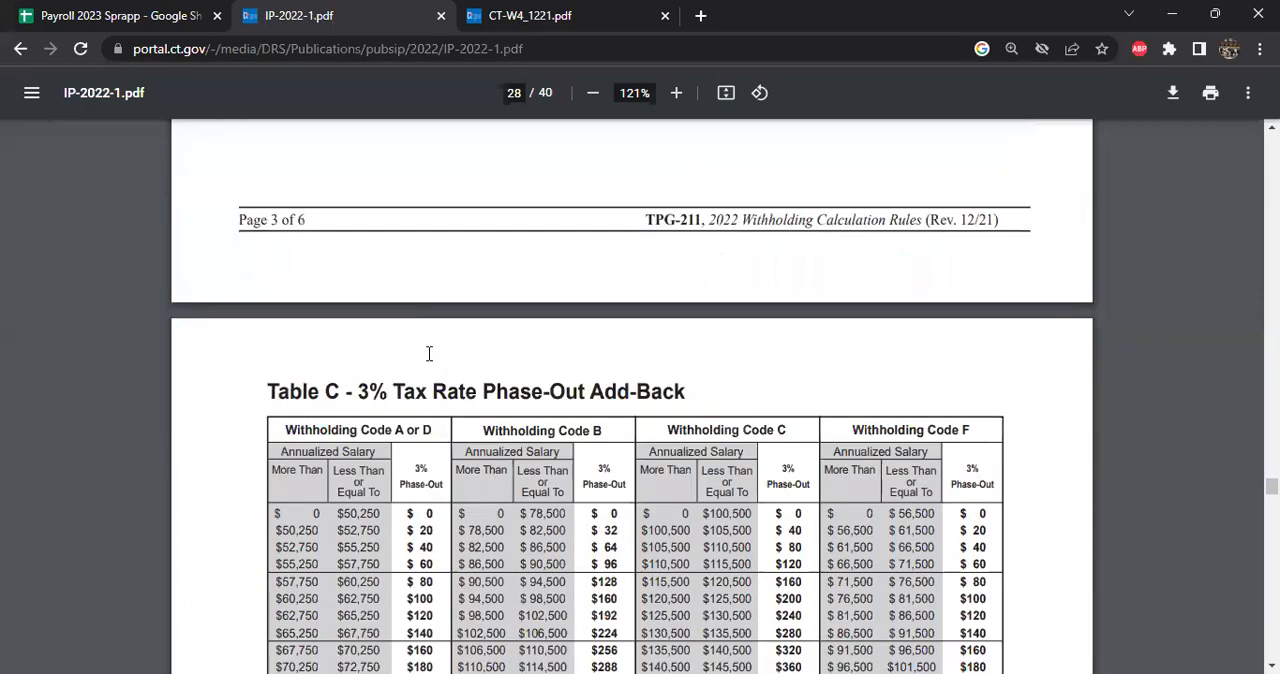
{"action": "scroll", "coordinate": [431, 357], "scroll_direction": "down", "scroll_amount": 1}
{"action": "left_click_drag", "start_coordinate": [335, 364], "coordinate": [393, 452]}
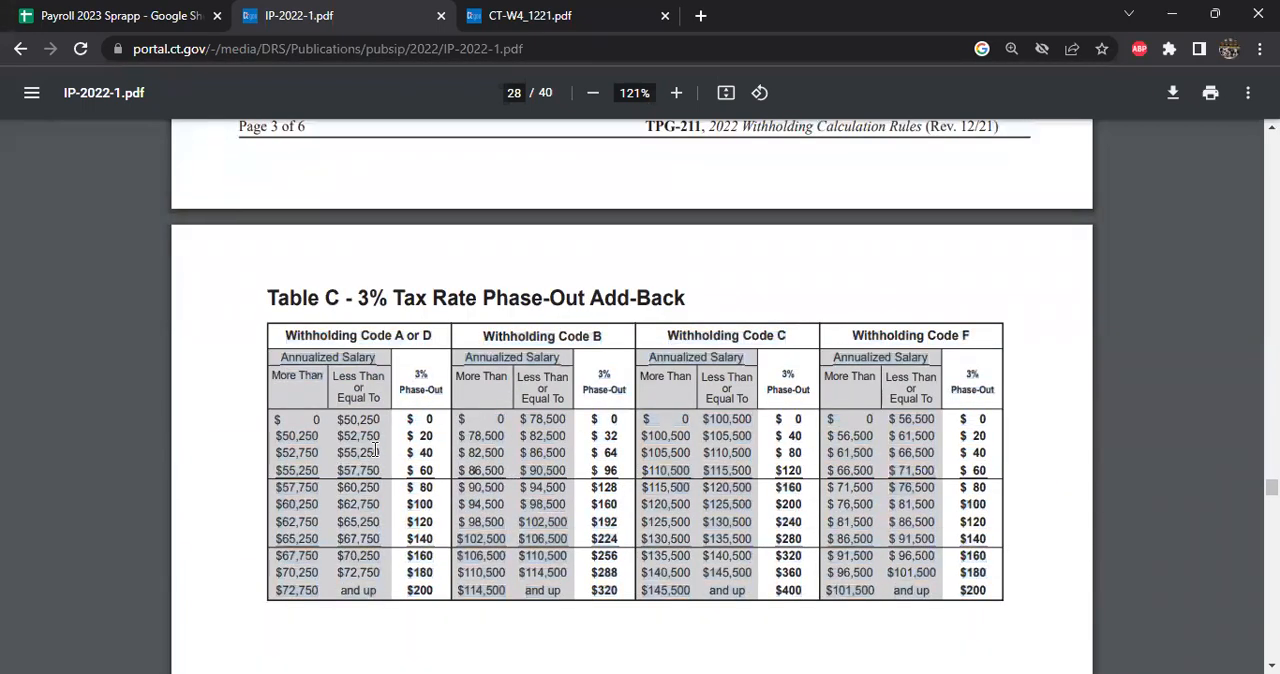
- In the payroll spreadsheet, read the row 4 Phase out Add Back formulas for Codes A D, Code B and Code C
{"action": "left_click", "coordinate": [173, 17]}
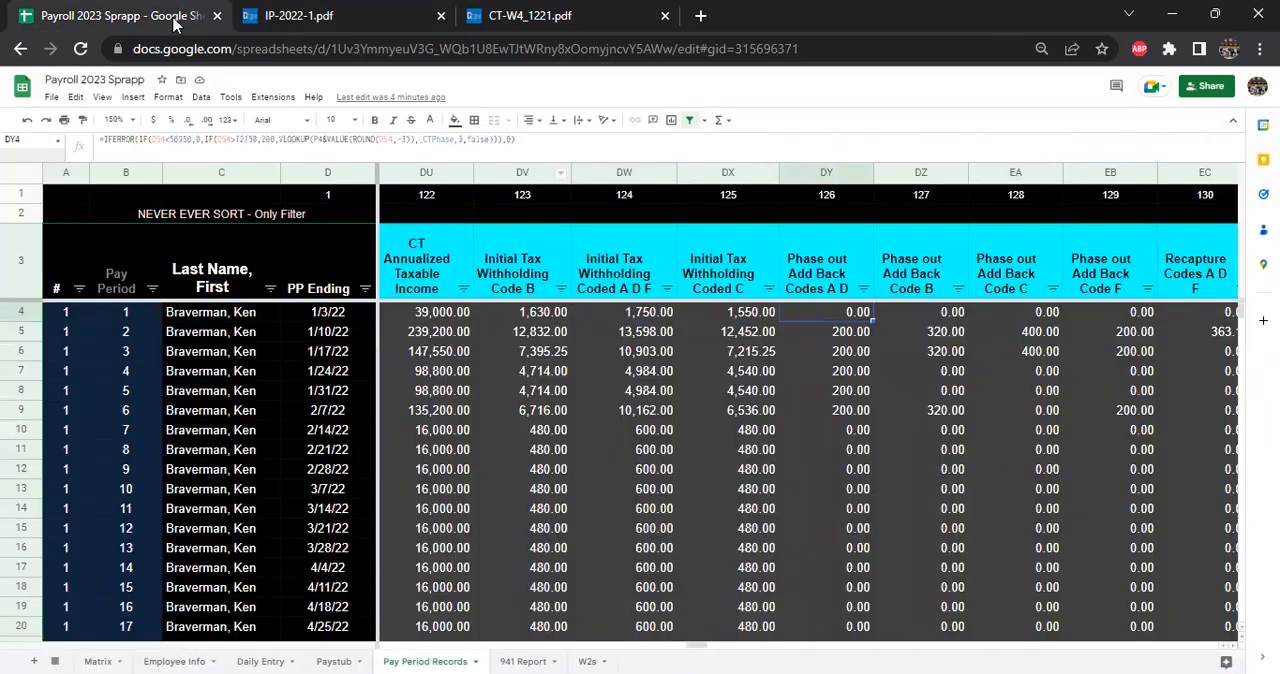
{"action": "double_click", "coordinate": [815, 316]}
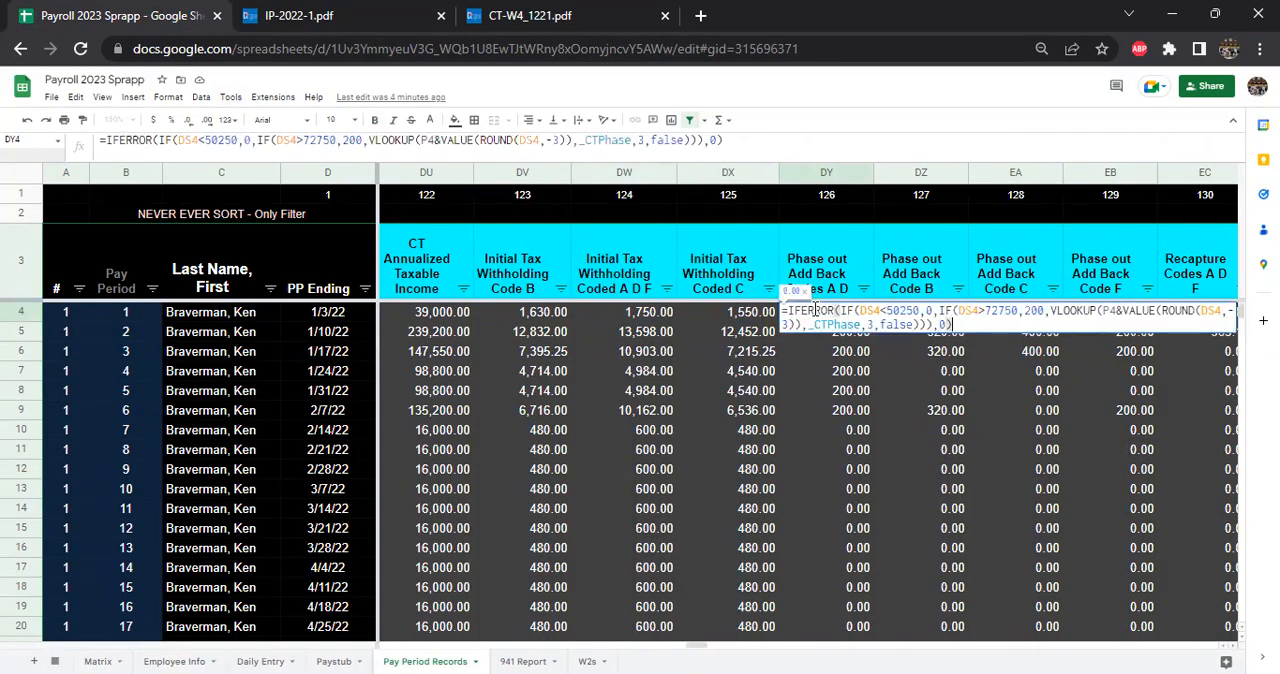
{"action": "key", "text": "Return"}
{"action": "left_click", "coordinate": [908, 317]}
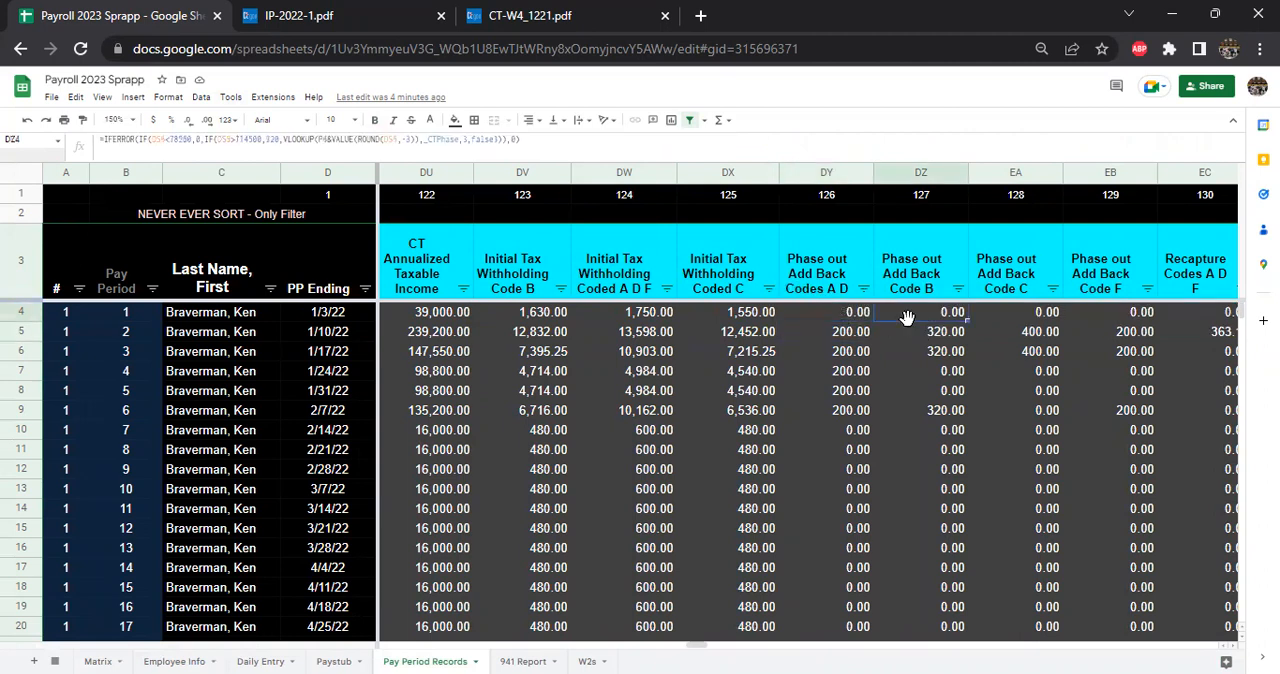
{"action": "left_click", "coordinate": [998, 318]}
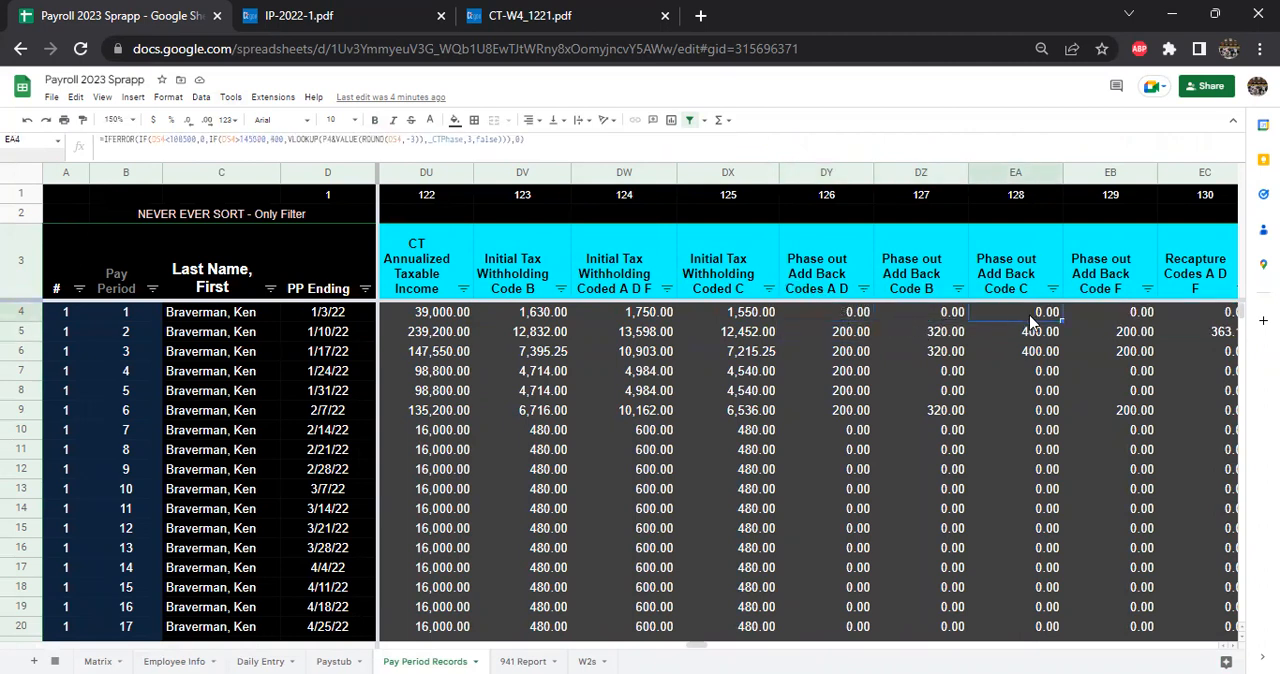
{"action": "key", "text": "Tab"}
{"action": "key", "text": "Tab"}
{"action": "key", "text": "Tab"}
{"action": "key", "text": "Tab"}
{"action": "key", "text": "Tab"}
{"action": "key", "text": "Tab"}
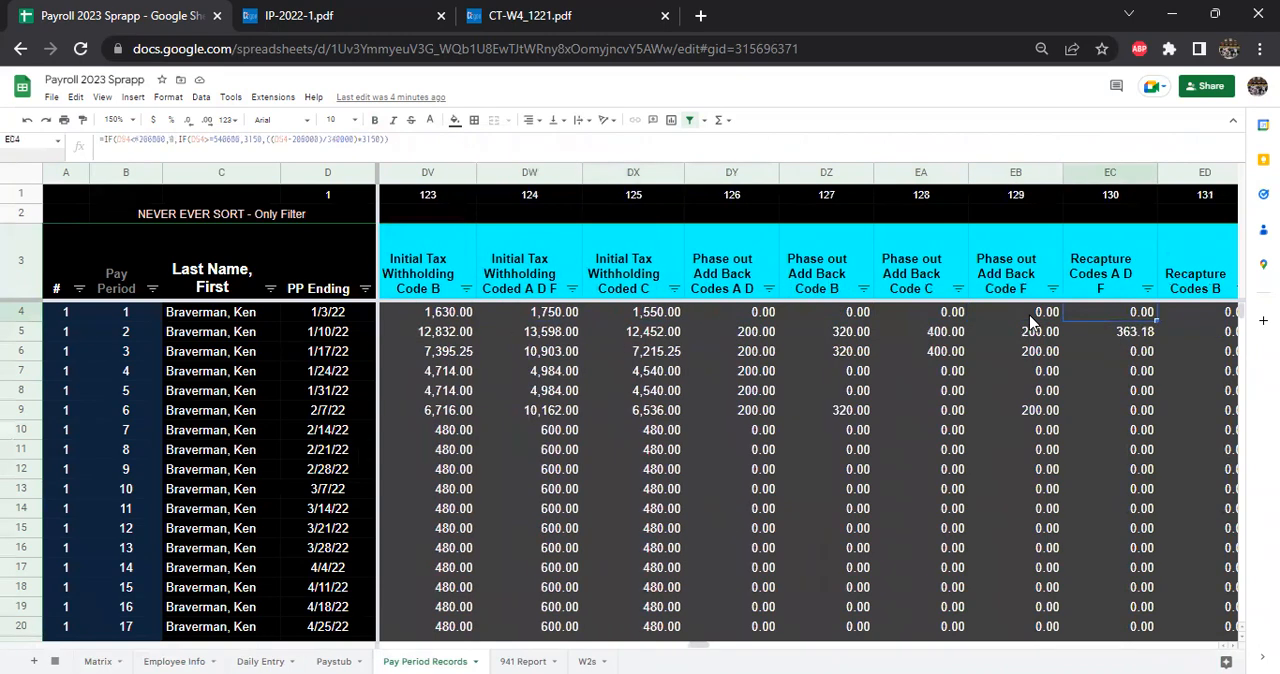
- Review Table D - Tax Recapture in IP-2022-1 and highlight its recapture brackets starting at $200,000 for Withholding Code A, D, or F
{"action": "left_click", "coordinate": [330, 15]}
{"action": "scroll", "coordinate": [486, 340], "scroll_direction": "down", "scroll_amount": 10}
{"action": "scroll", "coordinate": [486, 346], "scroll_direction": "down", "scroll_amount": 5}
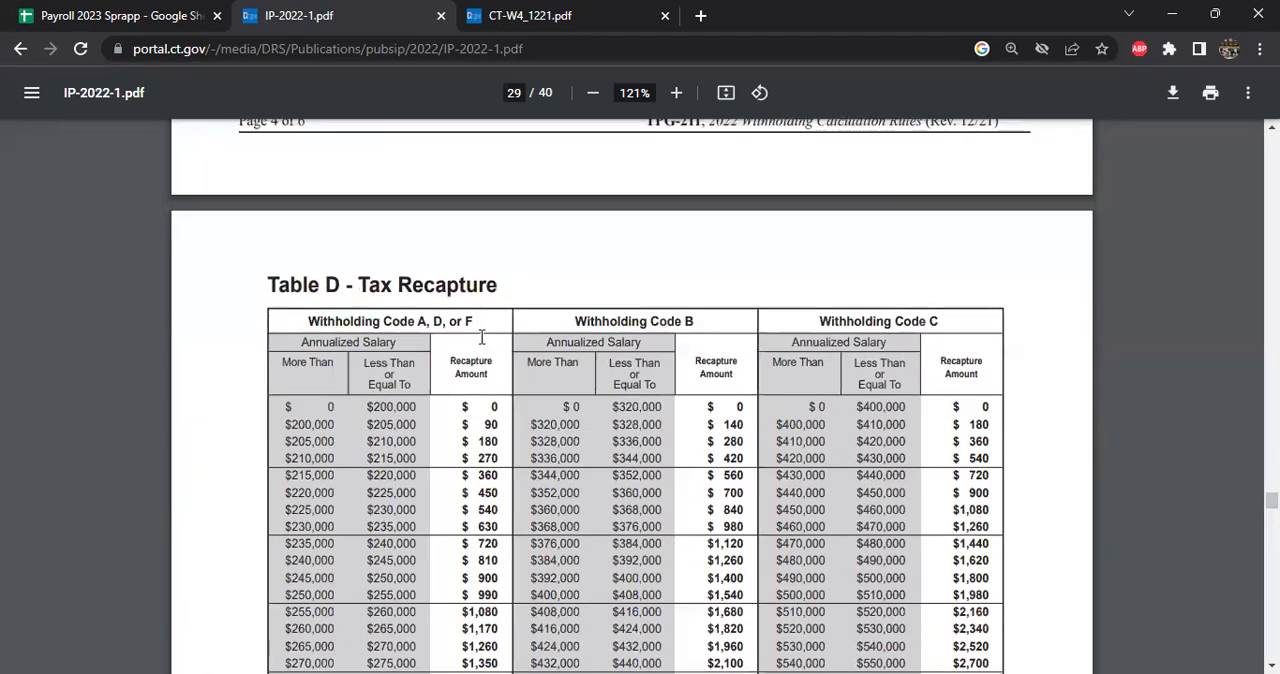
{"action": "scroll", "coordinate": [434, 348], "scroll_direction": "up", "scroll_amount": 1}
{"action": "mouse_move", "coordinate": [344, 340]}
{"action": "left_mouse_down"}
{"action": "mouse_move", "coordinate": [420, 420]}
{"action": "mouse_move", "coordinate": [444, 376]}
{"action": "mouse_move", "coordinate": [362, 340]}
{"action": "left_mouse_up"}
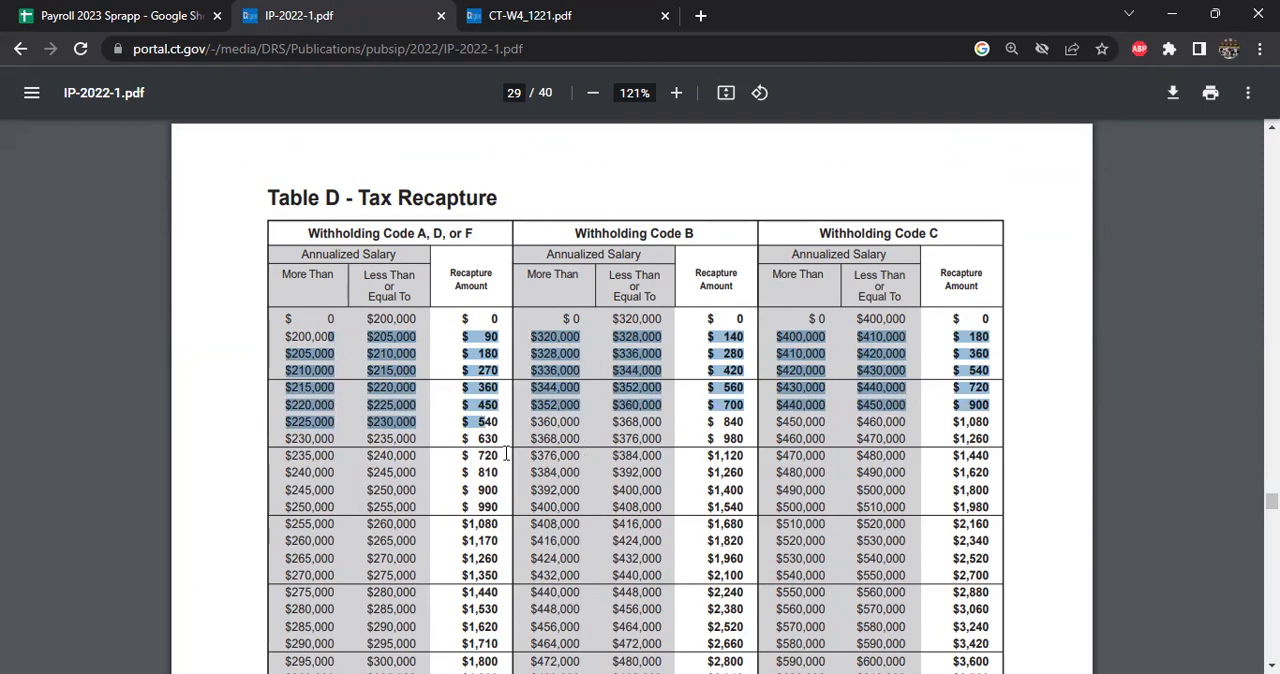
- Find the Recapture columns in Pay Period Records and read the Recapture Codes A D F formula in EC4
{"action": "left_click", "coordinate": [190, 15]}
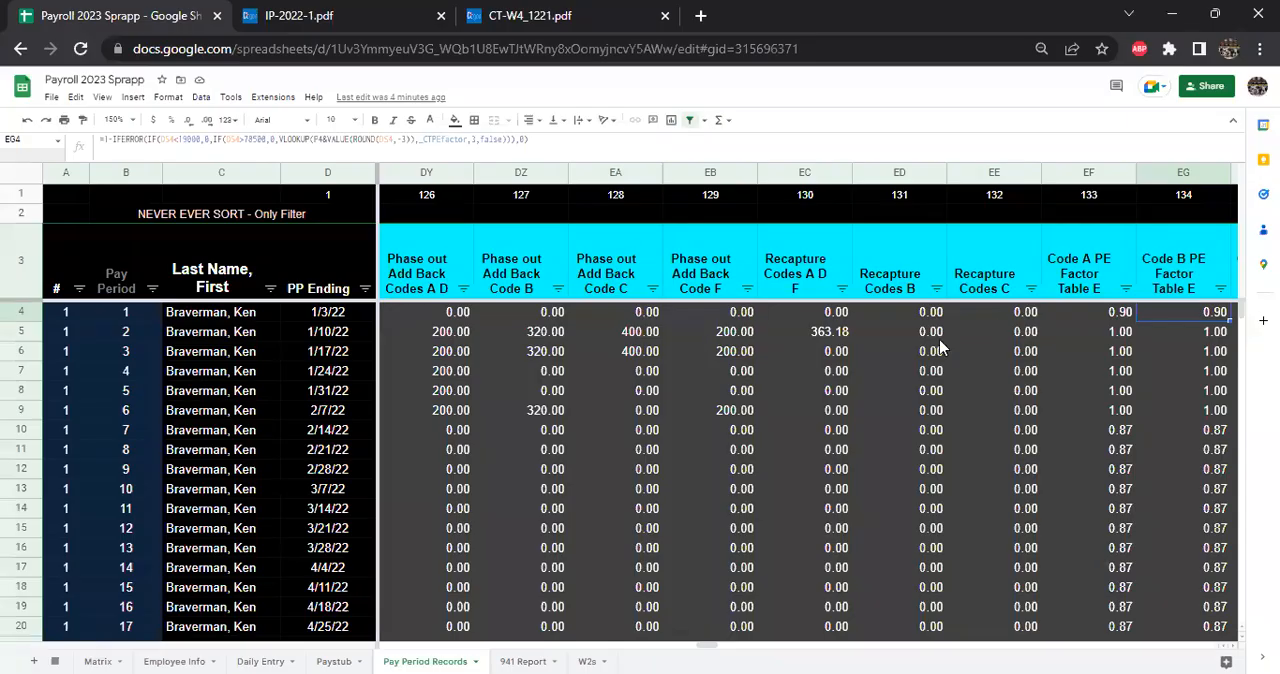
{"action": "key", "text": "Right"}
{"action": "key", "text": "Right"}
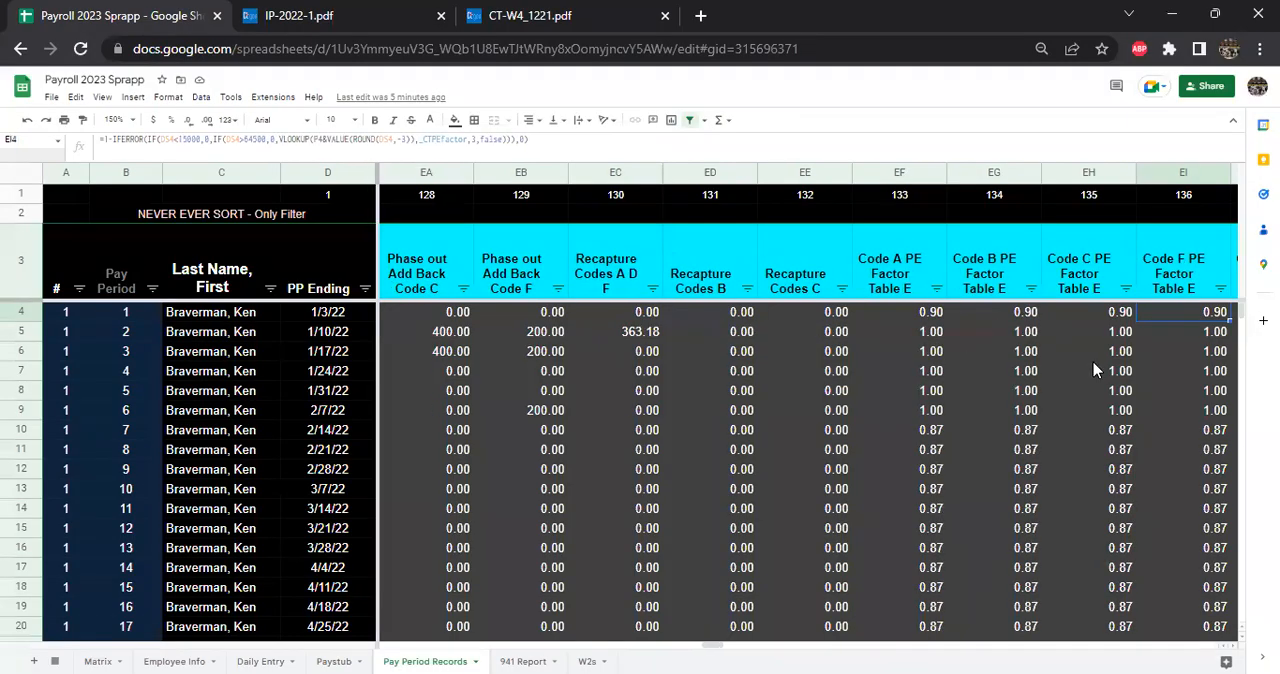
{"action": "left_click", "coordinate": [876, 318]}
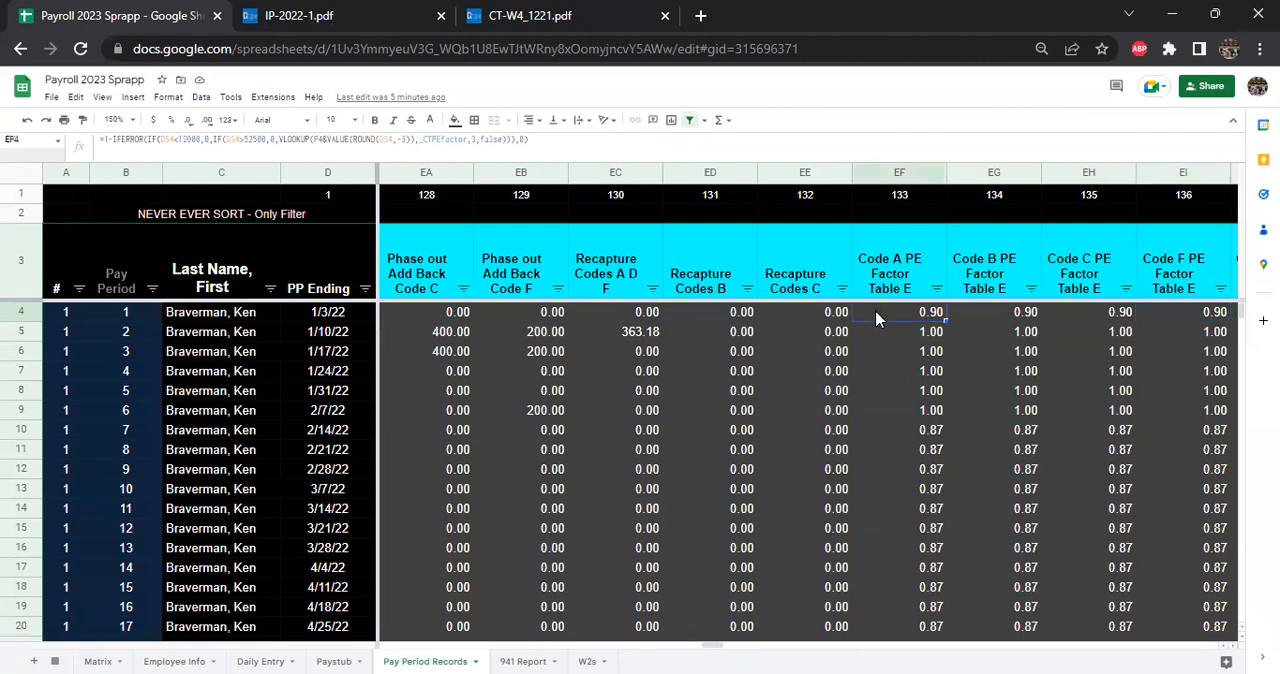
{"action": "key", "text": "Left"}
{"action": "key", "text": "Left"}
{"action": "key", "text": "Left"}
{"action": "key", "text": "Left"}
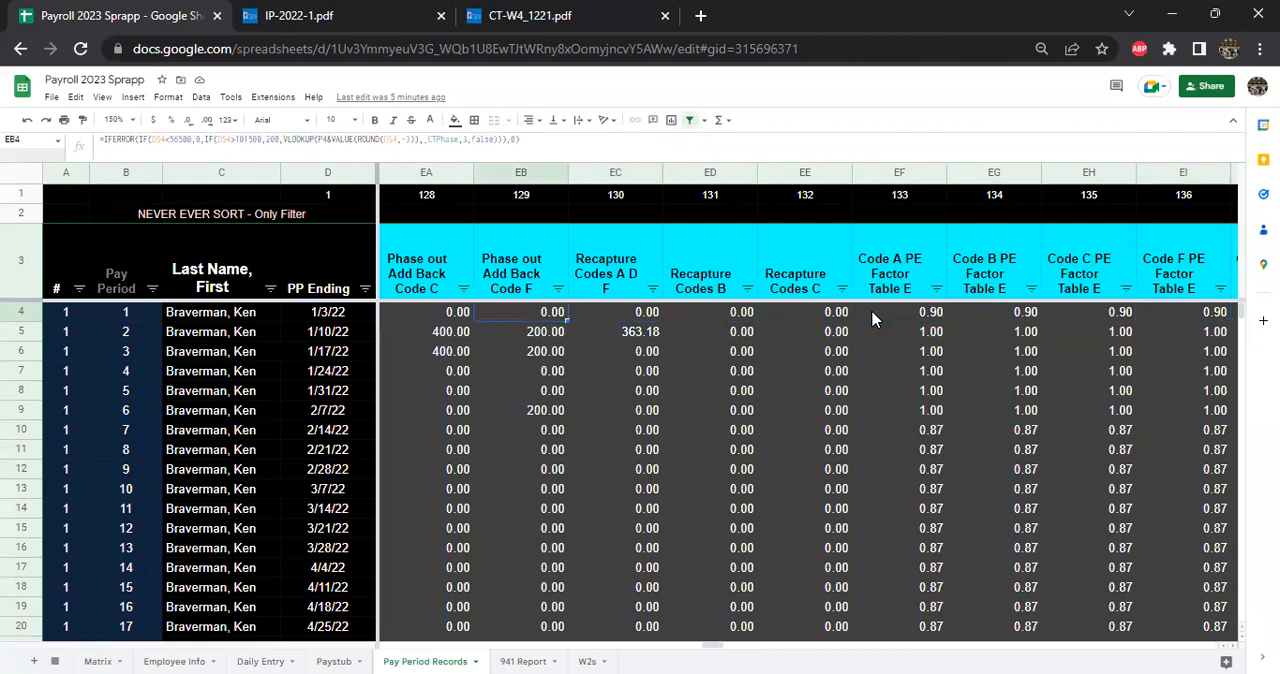
{"action": "left_click", "coordinate": [607, 317]}
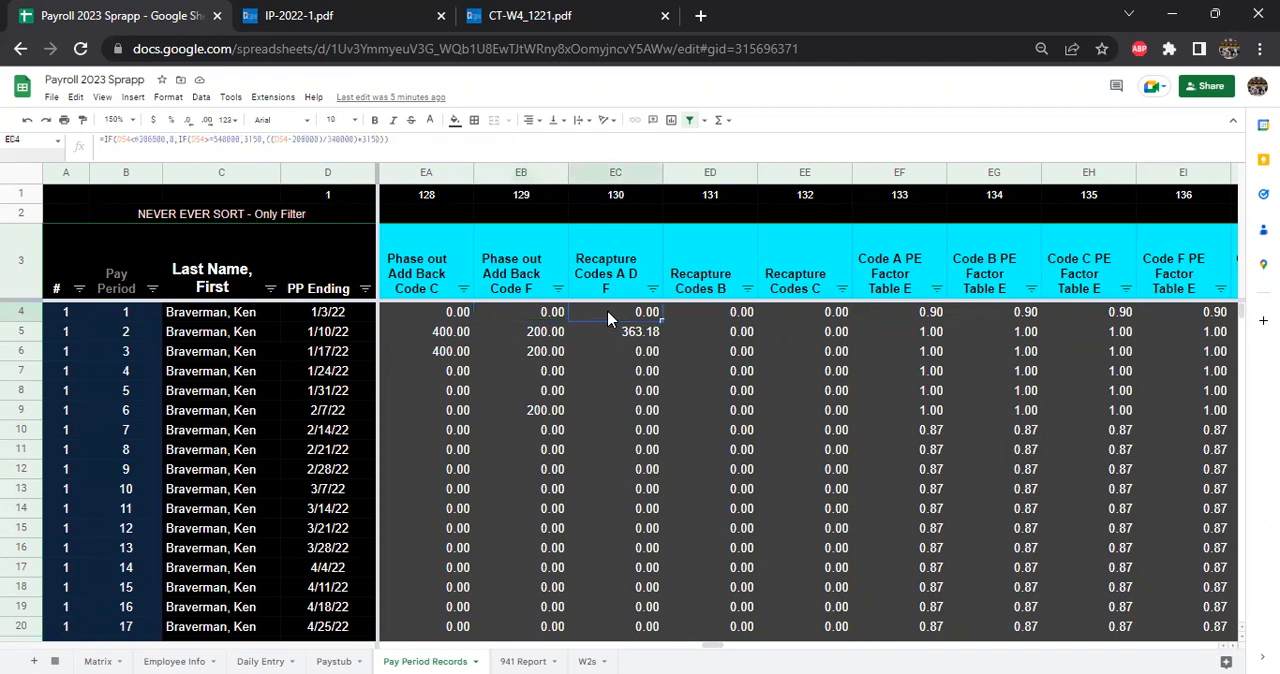
{"action": "double_click", "coordinate": [628, 316]}
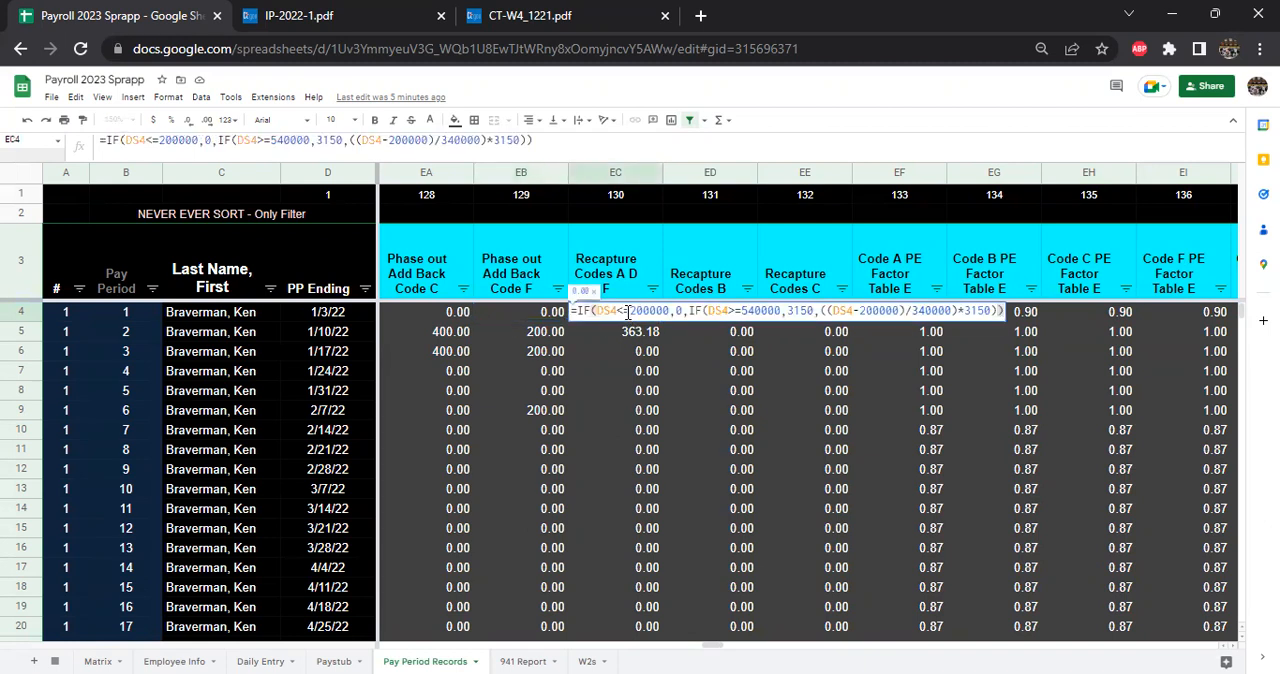
{"action": "key", "text": "Escape"}
- Read the row 4 Recapture formulas for Codes B and Codes C without changing them
{"action": "left_click", "coordinate": [686, 314]}
{"action": "double_click", "coordinate": [687, 311]}
{"action": "left_click", "coordinate": [698, 340]}
{"action": "left_click", "coordinate": [780, 310]}
{"action": "triple_click", "coordinate": [781, 311]}
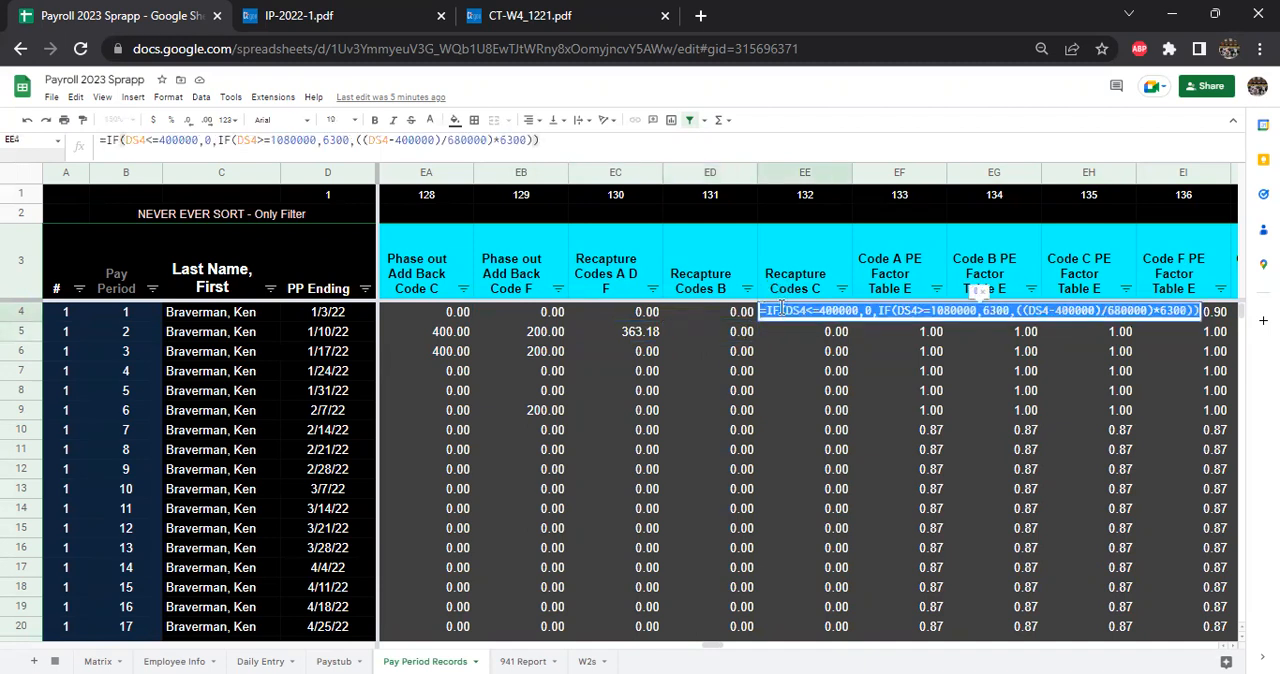
{"action": "key", "text": "Return"}
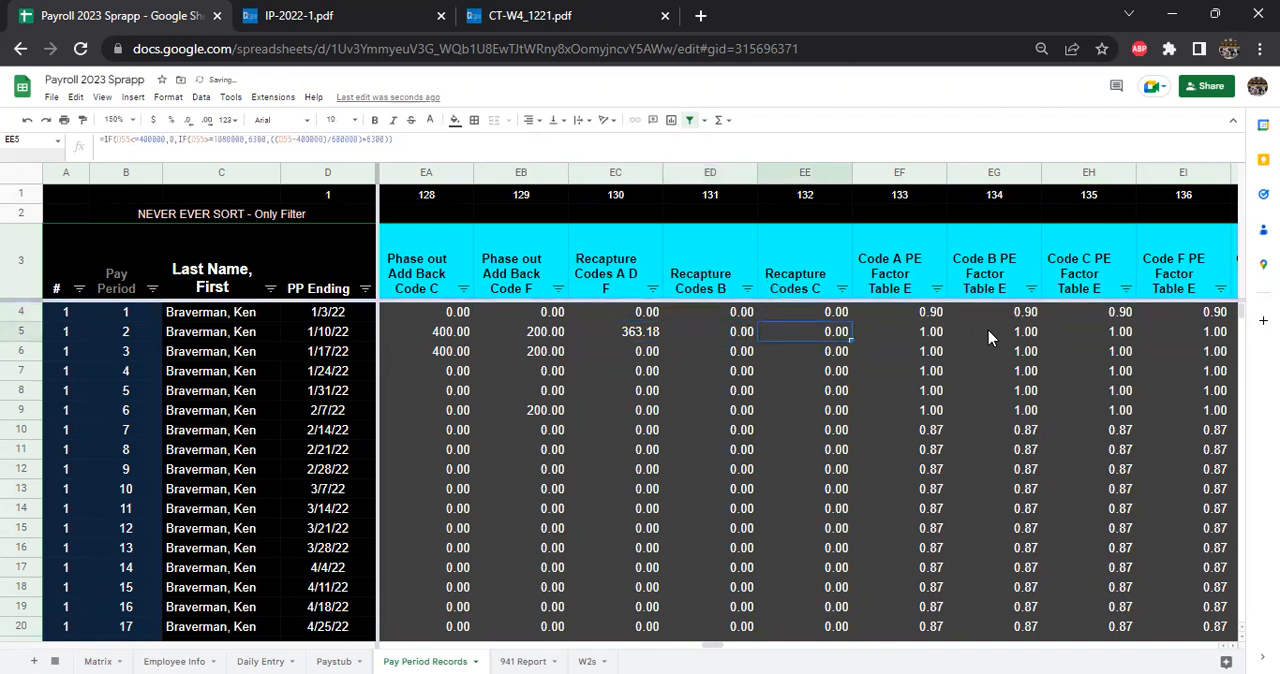
- Step through the row 4 PE Factor Table E formulas from Code A up to CT Tax WH Code A or D
{"action": "key", "text": "Right"}
{"action": "key", "text": "Up"}
{"action": "key", "text": "Right"}
{"action": "key", "text": "Right"}
{"action": "key", "text": "Right"}
{"action": "key", "text": "Right"}
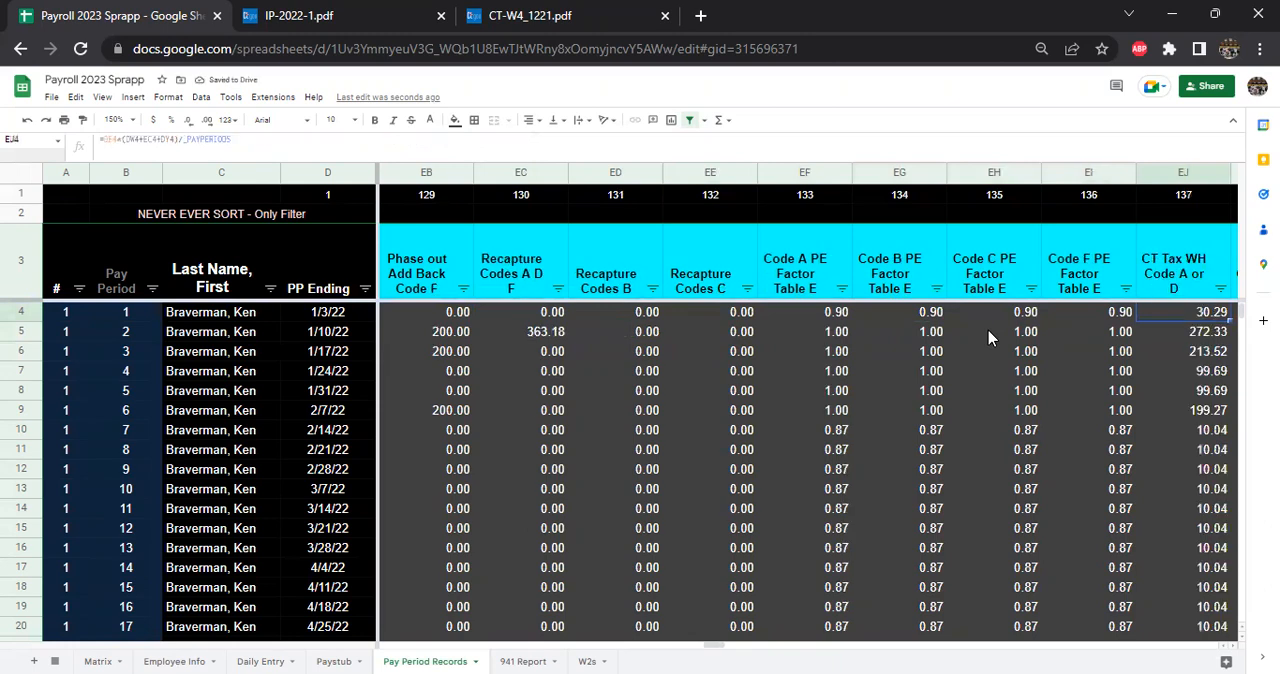
- Review Table E - Personal Tax Credits in IP-2022-1 and highlight the Withholding Code A salary brackets with their decimal amounts
{"action": "left_click", "coordinate": [300, 15]}
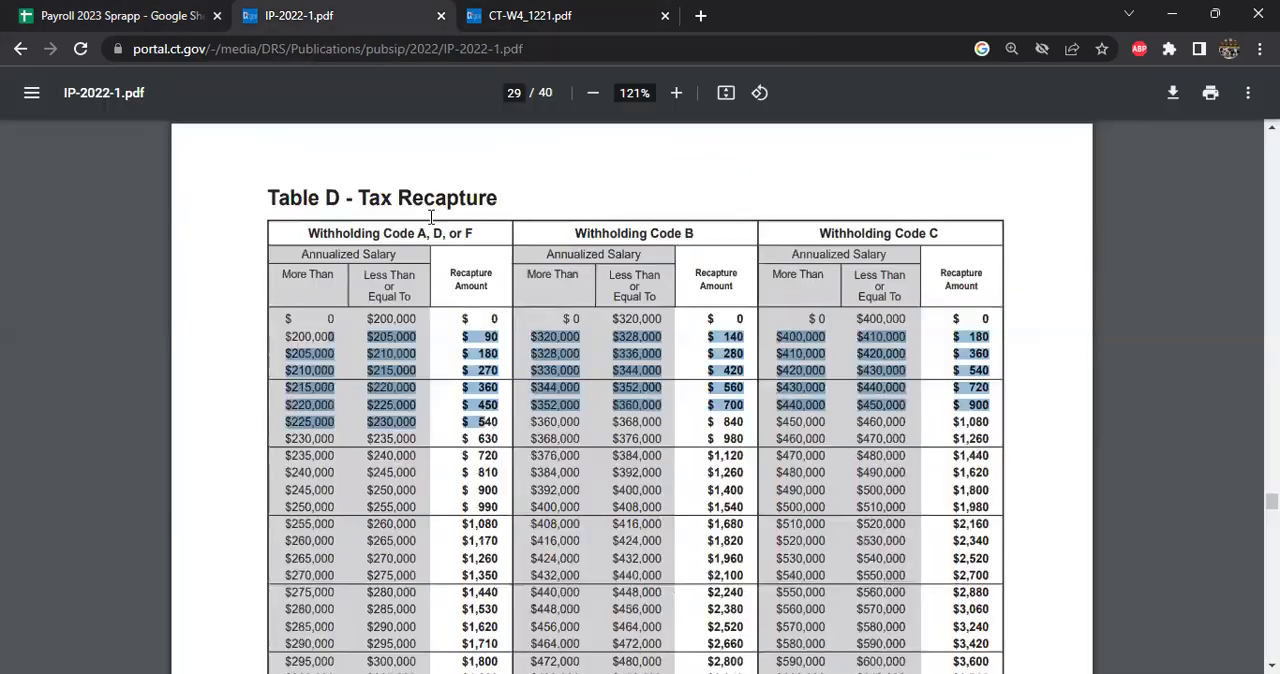
{"action": "scroll", "coordinate": [603, 413], "scroll_direction": "down", "scroll_amount": 3}
{"action": "scroll", "coordinate": [603, 413], "scroll_direction": "down", "scroll_amount": 10}
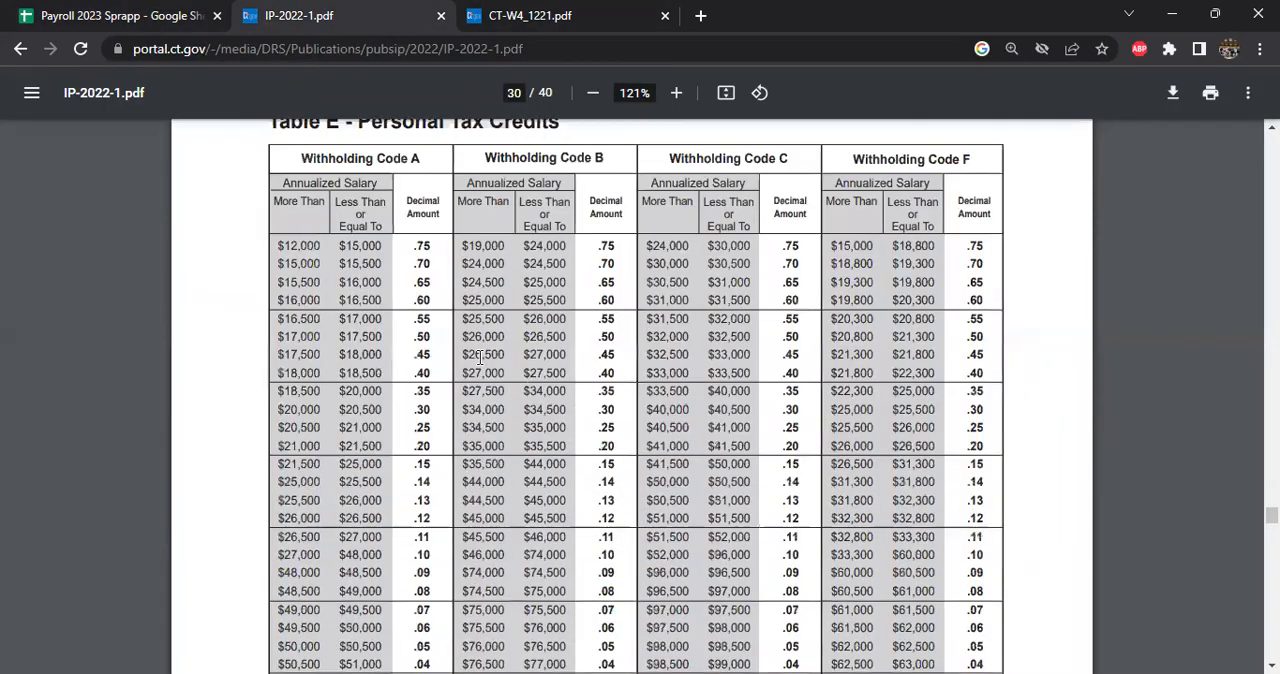
{"action": "left_click_drag", "start_coordinate": [360, 288], "coordinate": [488, 290]}
{"action": "left_click", "coordinate": [496, 438]}
{"action": "scroll", "coordinate": [349, 433], "scroll_direction": "down", "scroll_amount": 2}
{"action": "left_click_drag", "start_coordinate": [286, 221], "coordinate": [436, 355]}
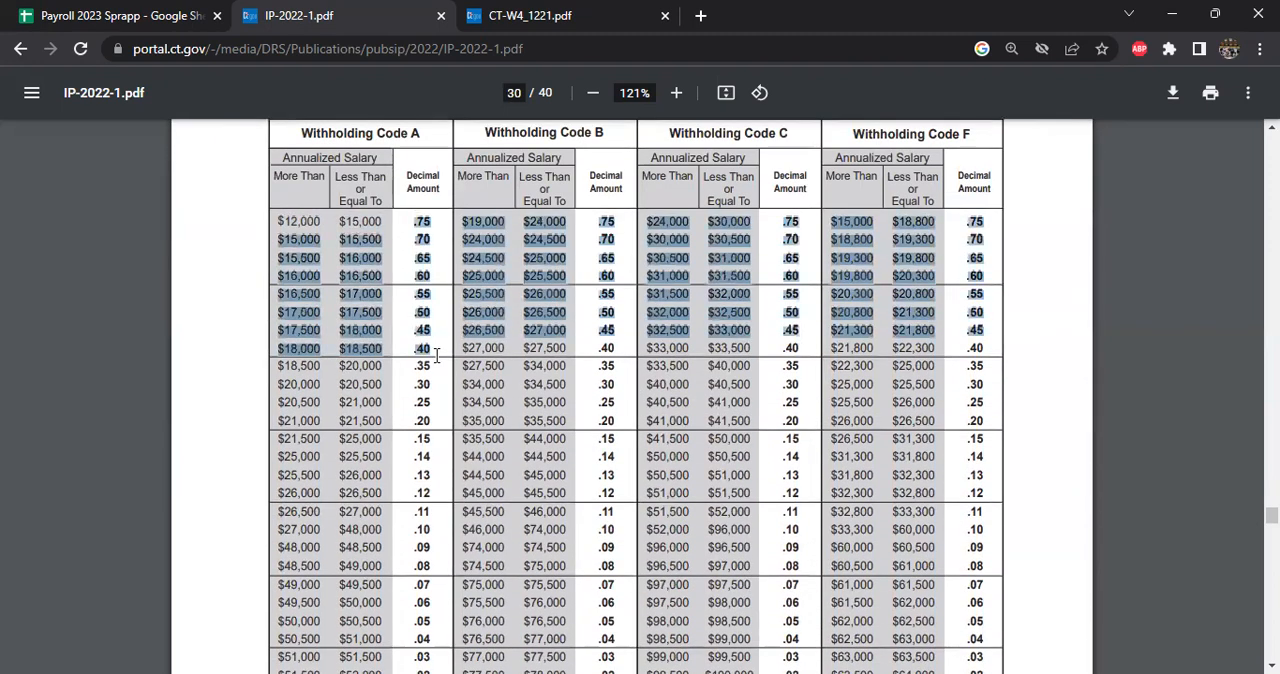
{"action": "left_click_drag", "start_coordinate": [290, 312], "coordinate": [382, 457]}
{"action": "scroll", "coordinate": [360, 565], "scroll_direction": "down", "scroll_amount": 1}
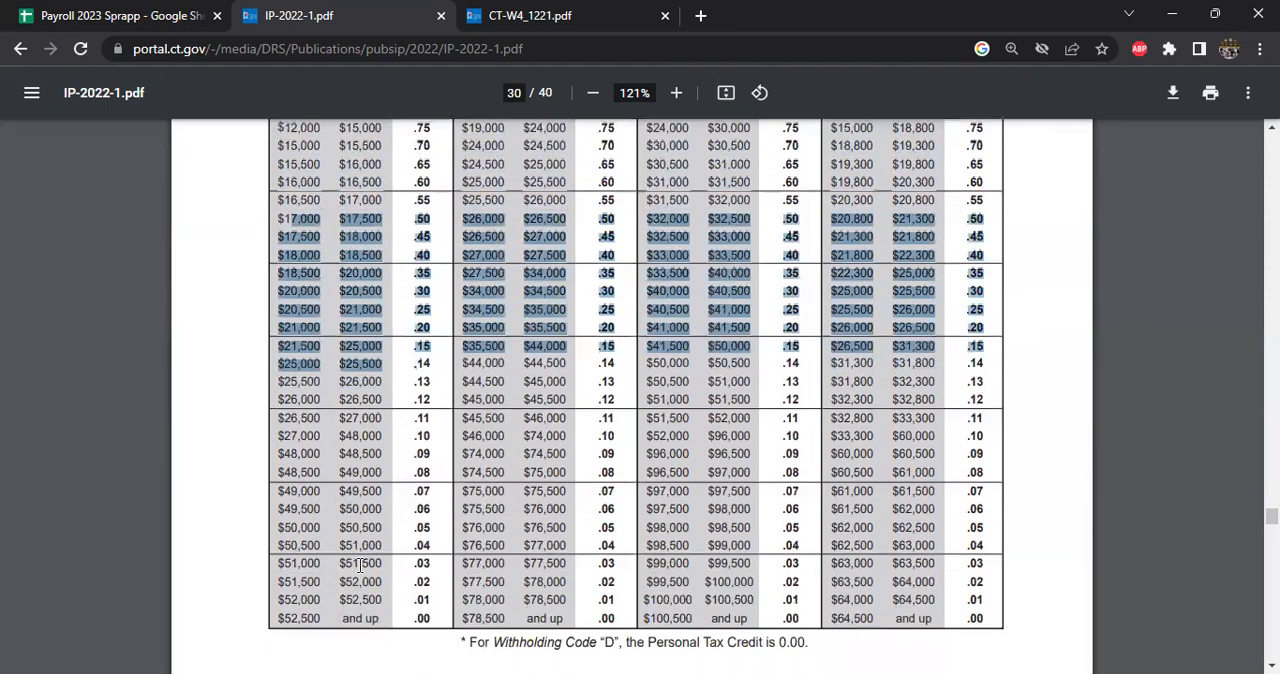
{"action": "scroll", "coordinate": [356, 567], "scroll_direction": "up", "scroll_amount": 1}
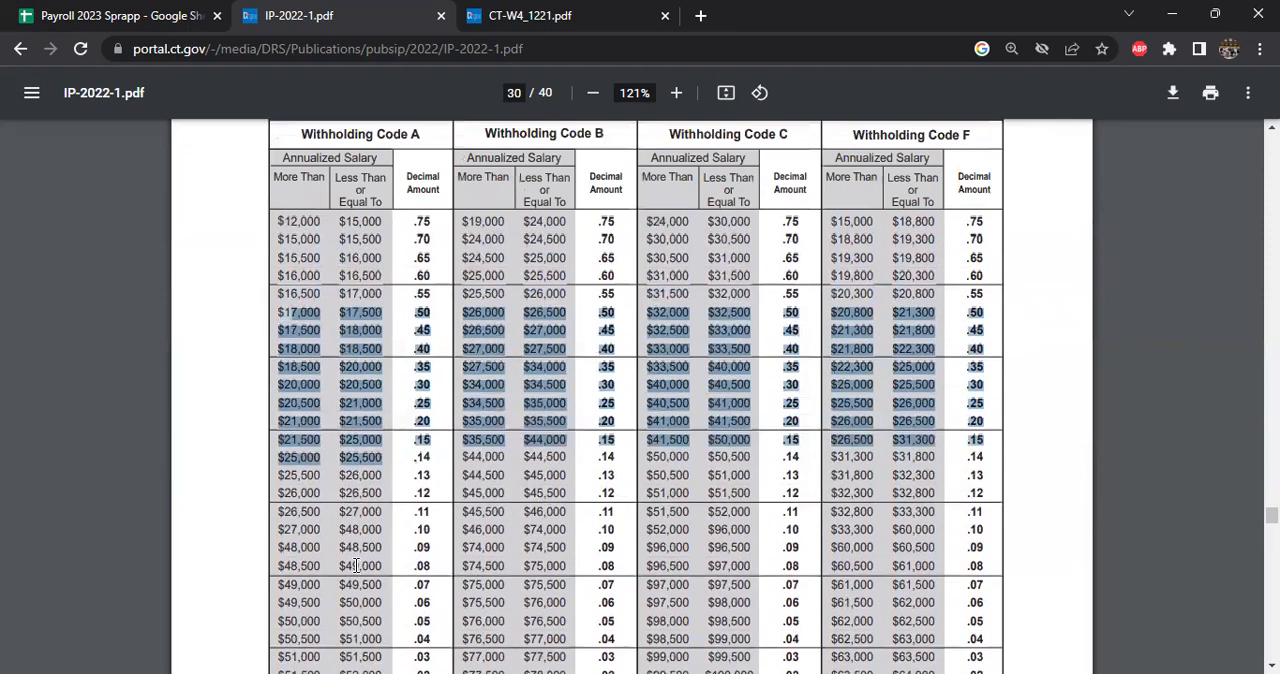
{"action": "left_click", "coordinate": [361, 276]}
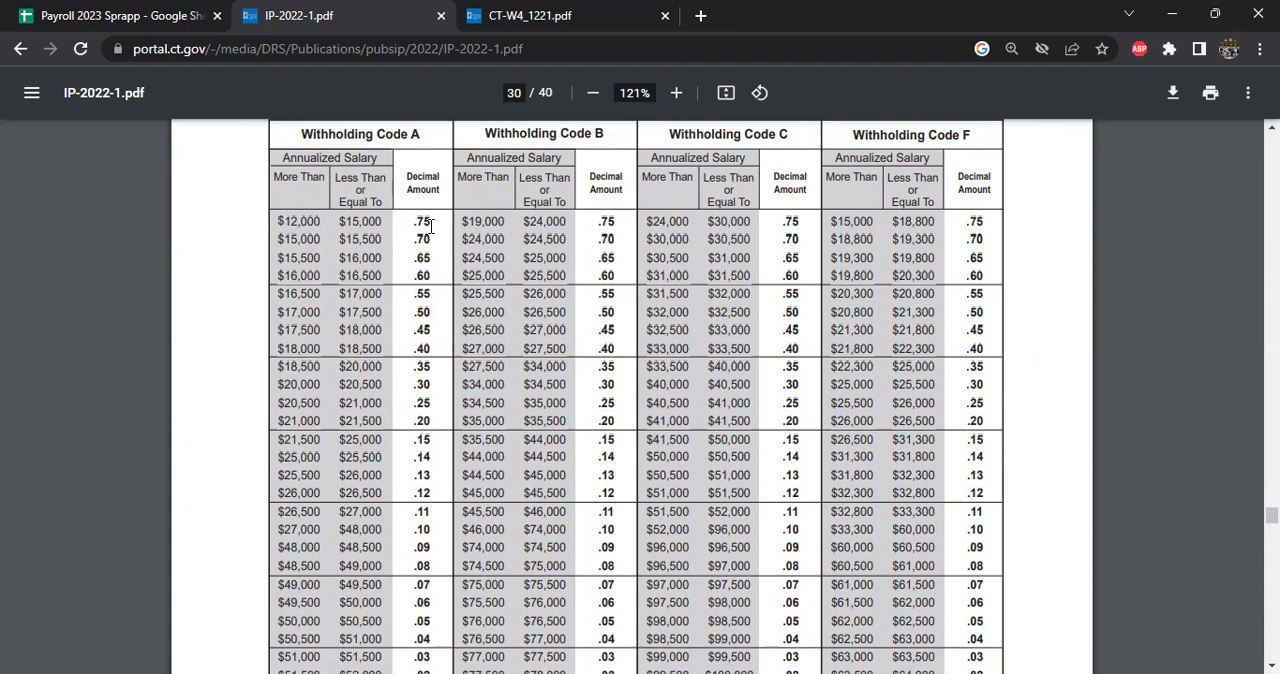
- Back in the payroll spreadsheet, inspect the PE Factor Table E columns for Codes A, B, C and F and their formulas
{"action": "left_click", "coordinate": [166, 15]}
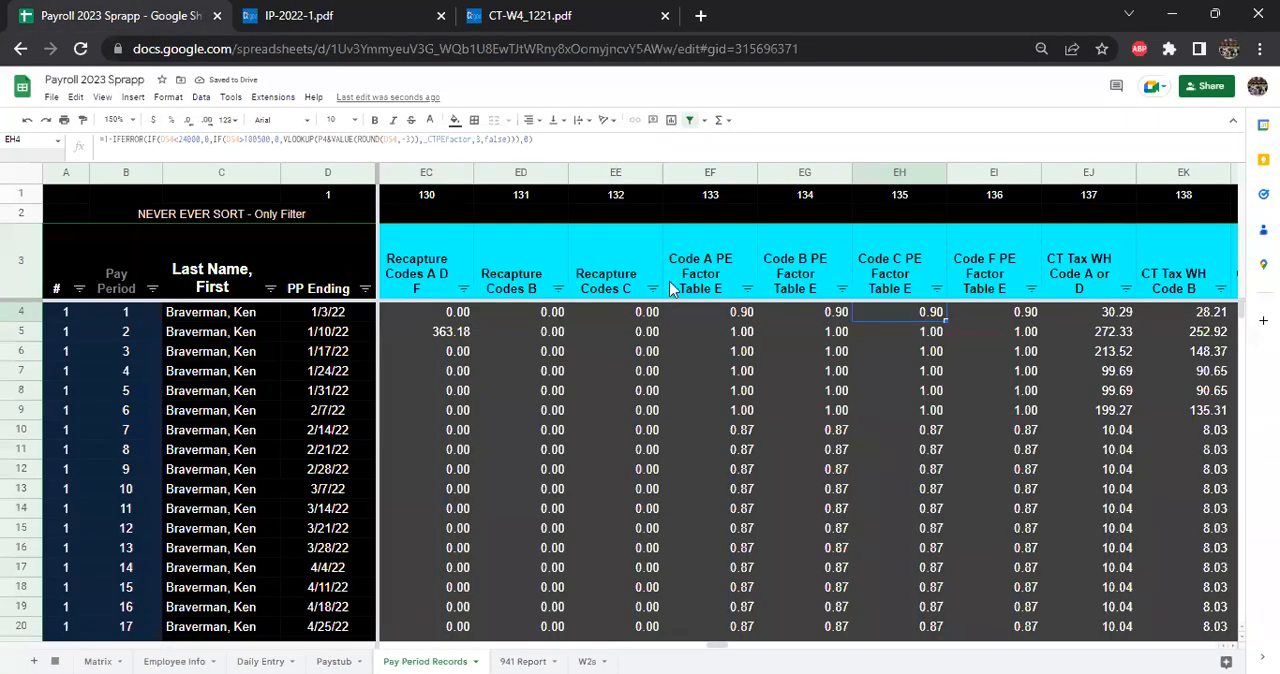
{"action": "left_click", "coordinate": [905, 288]}
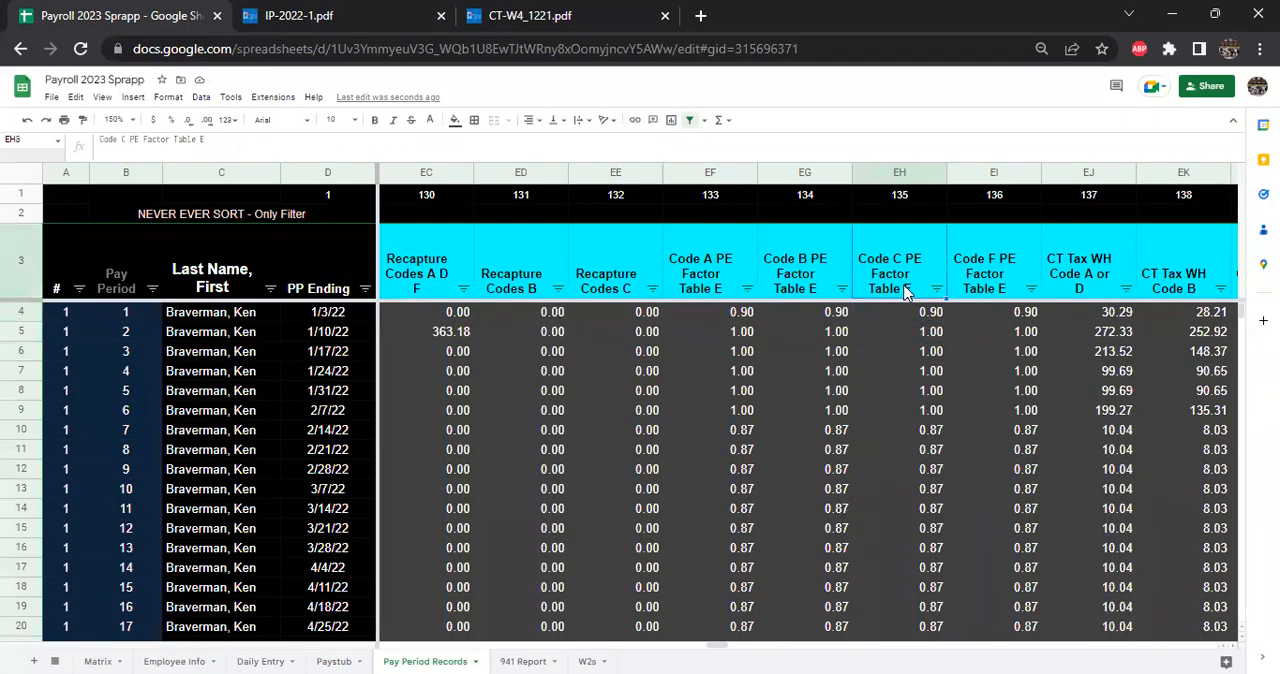
{"action": "left_click", "coordinate": [815, 290]}
{"action": "left_click", "coordinate": [978, 292]}
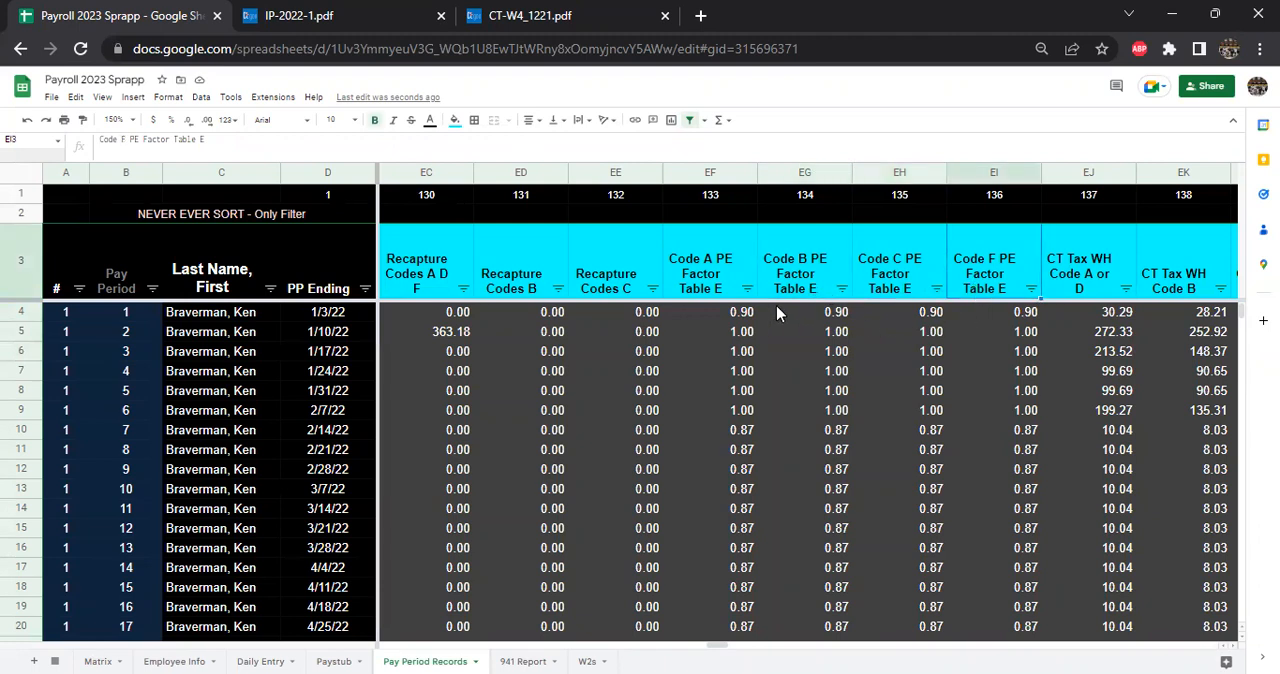
{"action": "left_click", "coordinate": [714, 290]}
{"action": "left_click", "coordinate": [723, 330]}
{"action": "left_click", "coordinate": [818, 313]}
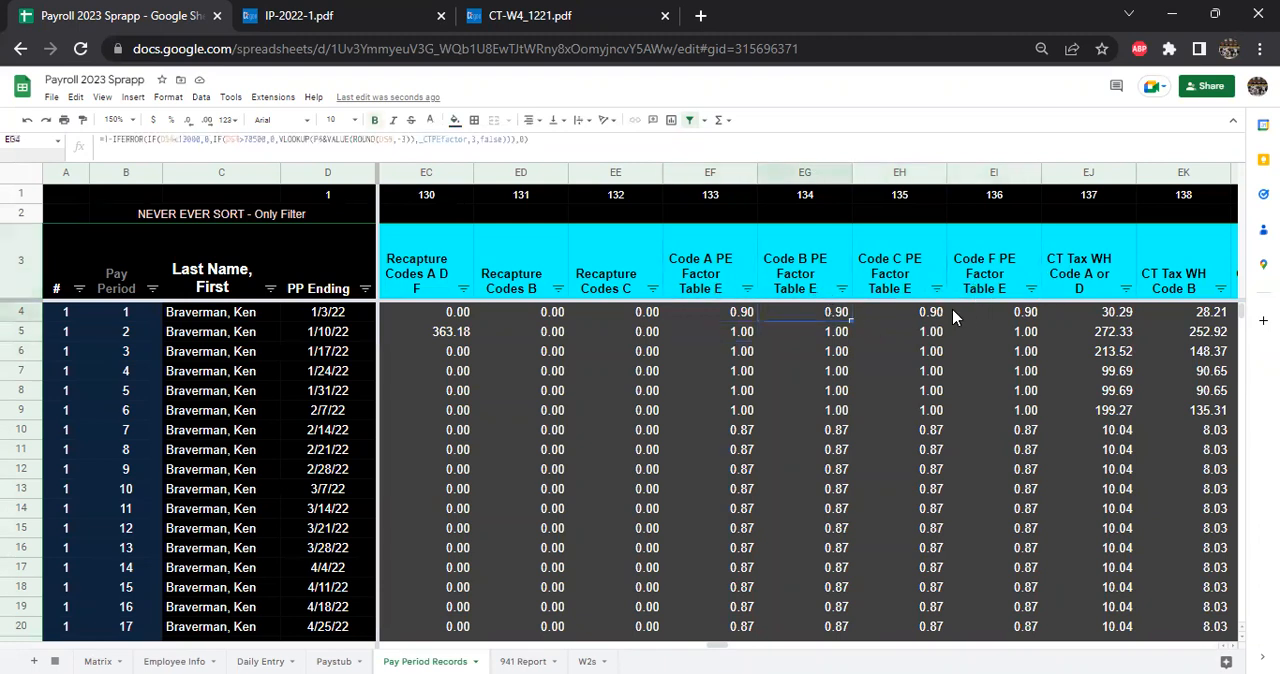
{"action": "left_click", "coordinate": [1017, 307]}
- Step across the row 4 CT Tax WH columns to the CT Tax Withheld formula in EN4
{"action": "key", "text": "Right"}
{"action": "key", "text": "Right"}
{"action": "key", "text": "Right"}
{"action": "key", "text": "Right"}
{"action": "key", "text": "Right"}
{"action": "key", "text": "Right"}
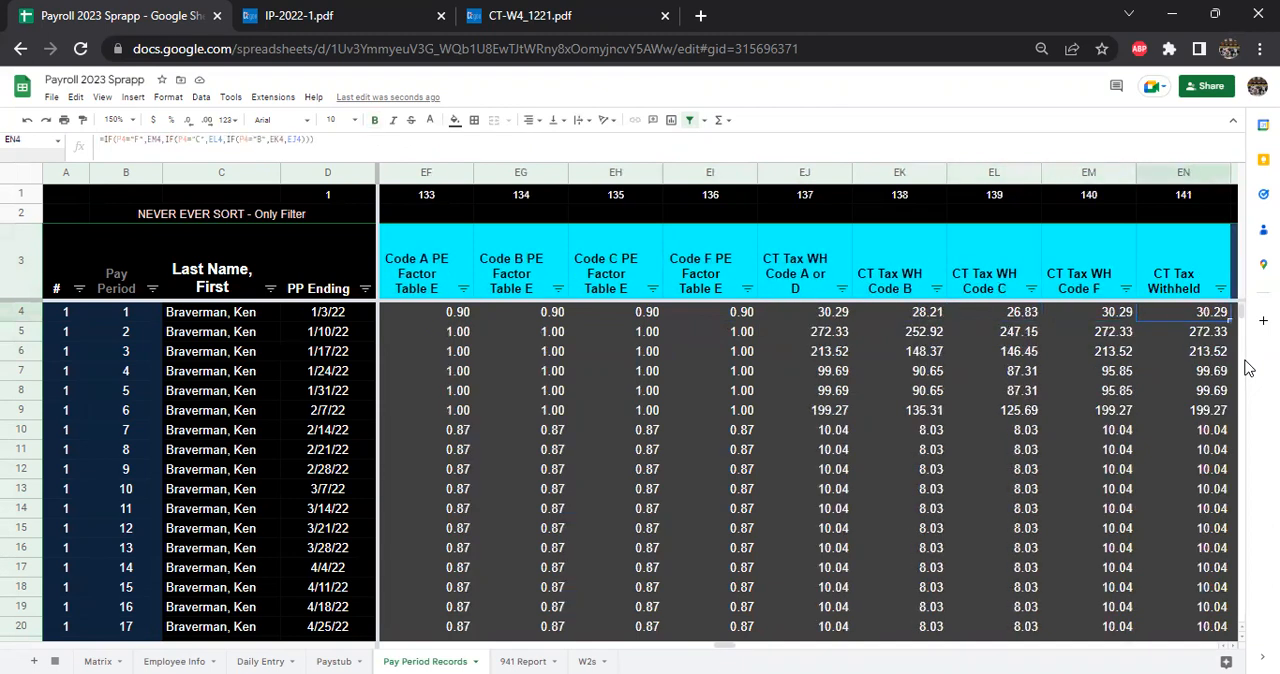
- Trace the CT Tax WH Code A or D formula in EJ4 to the PE factors and compare them with Table E in IP-2022-1
{"action": "left_click", "coordinate": [730, 316]}
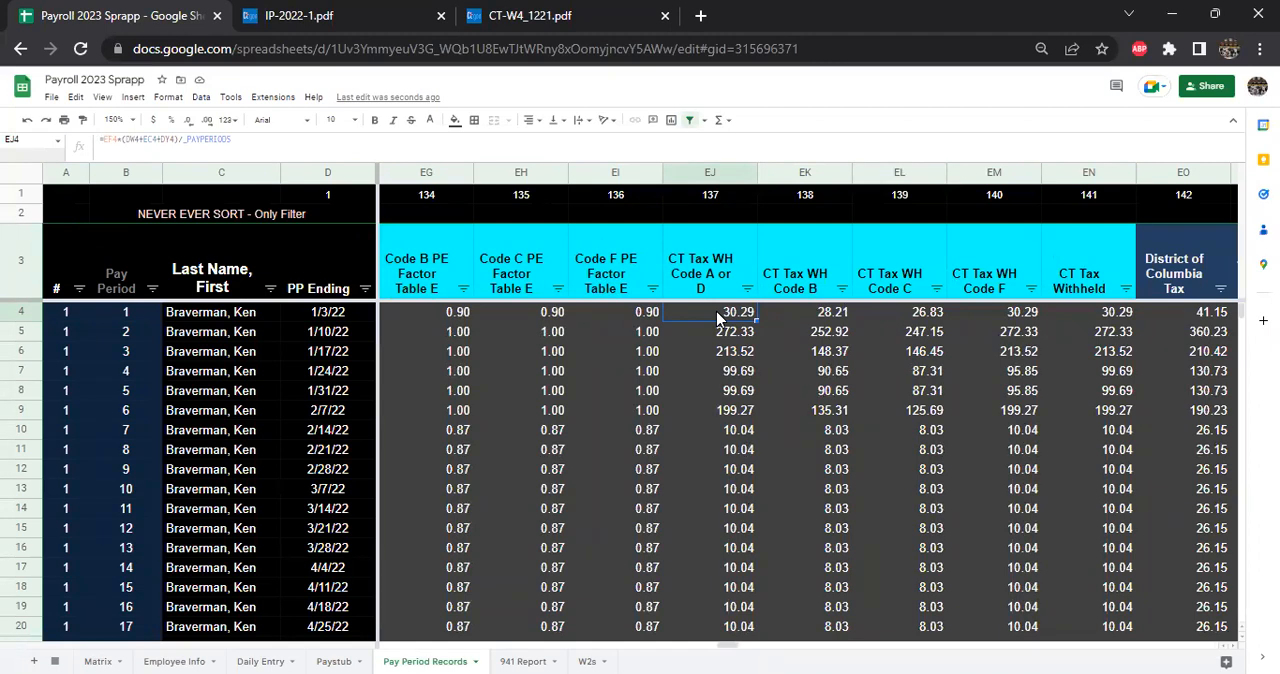
{"action": "key", "text": "Left"}
{"action": "key", "text": "Left"}
{"action": "key", "text": "Right"}
{"action": "key", "text": "Right"}
{"action": "key", "text": "Left"}
{"action": "key", "text": "Left"}
{"action": "key", "text": "Left"}
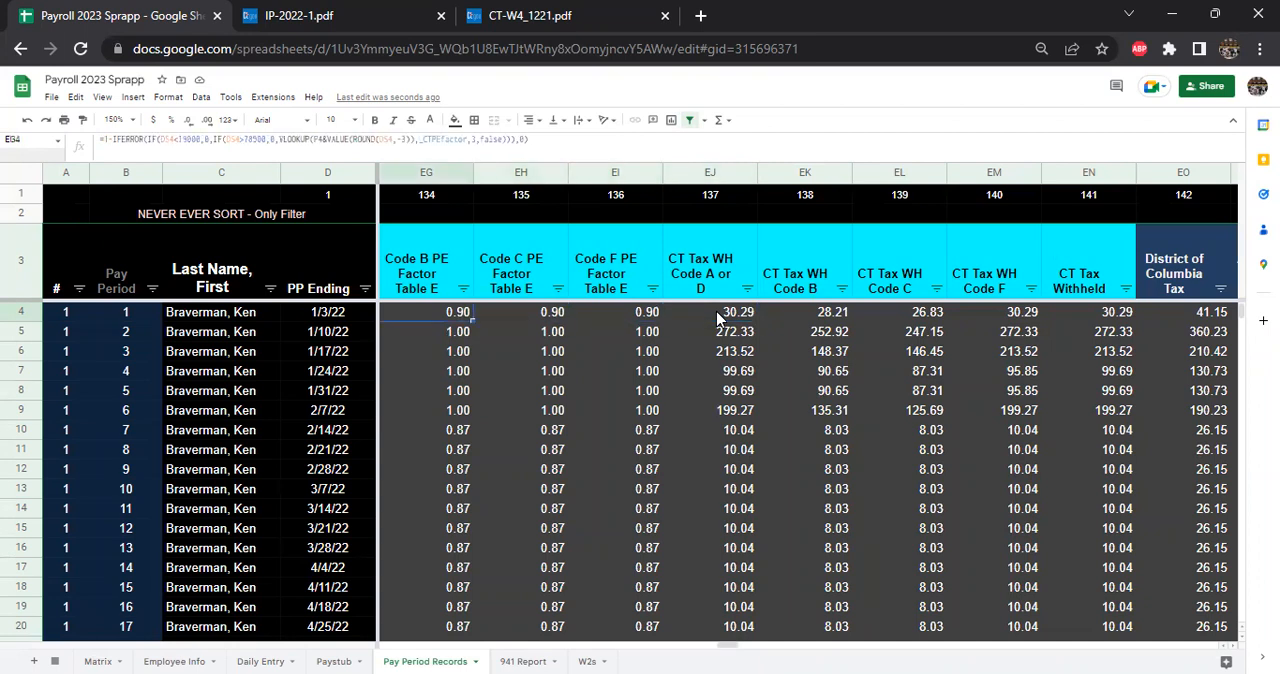
{"action": "left_click", "coordinate": [330, 15]}
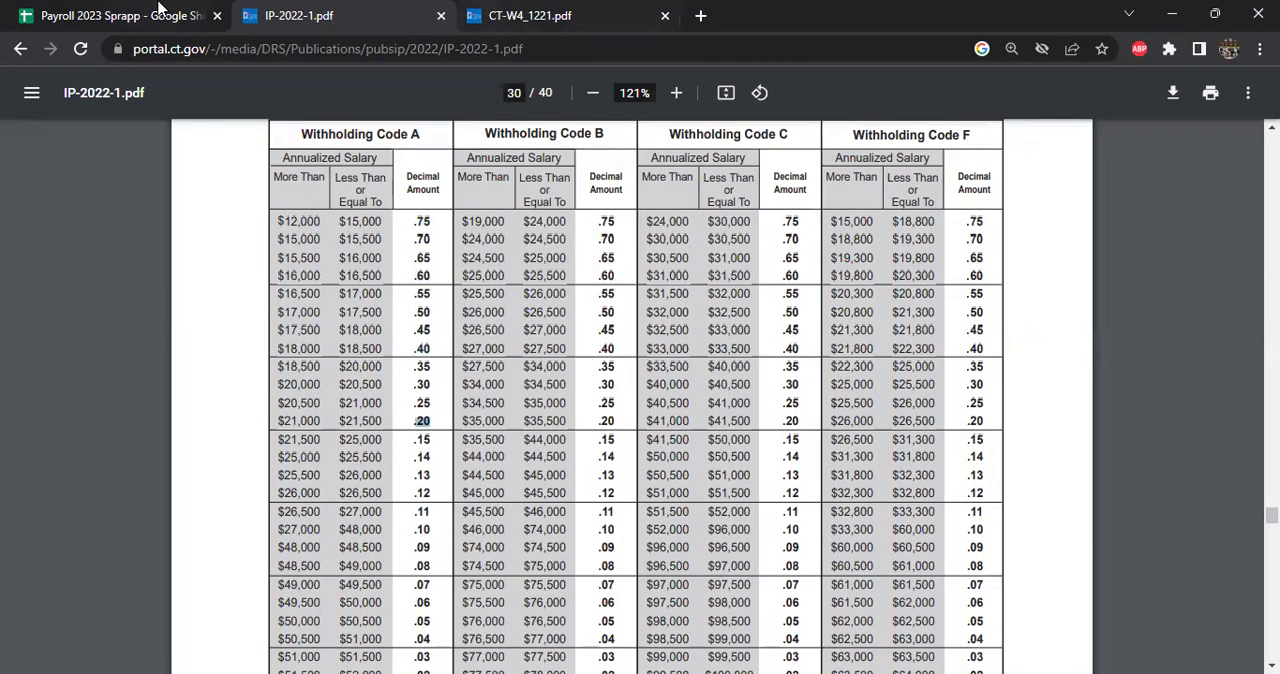
{"action": "left_click", "coordinate": [160, 15]}
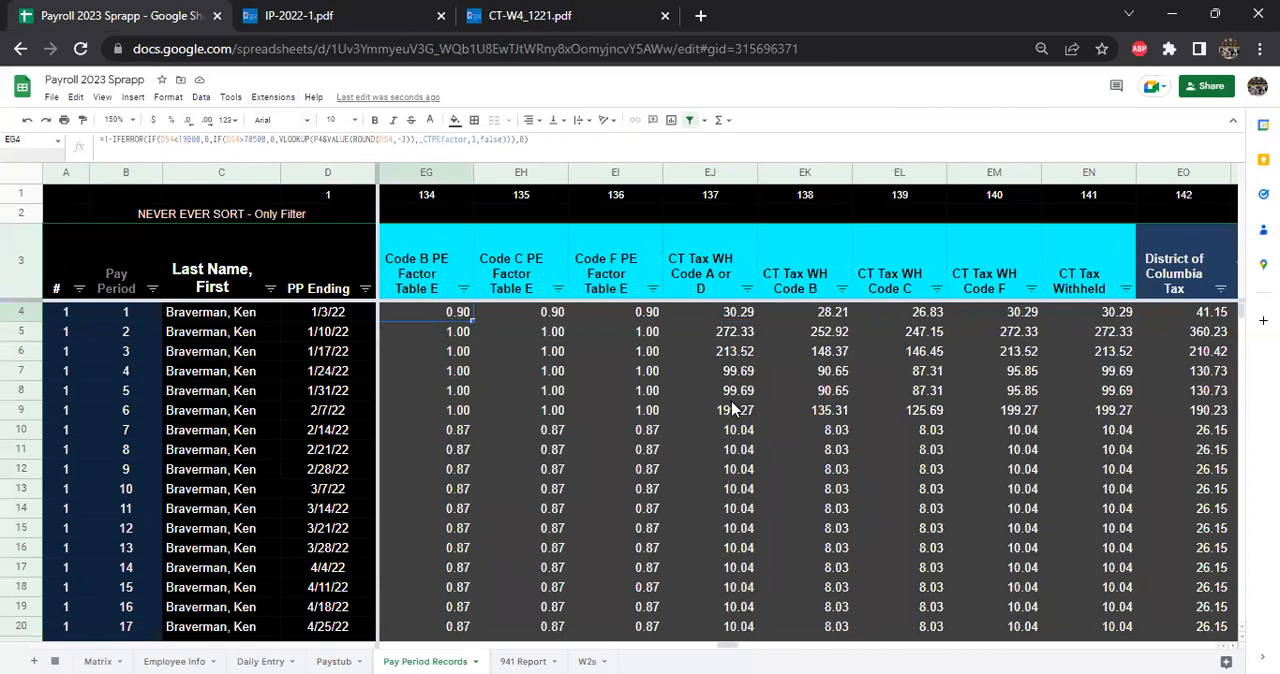
- Trace row 4 back from the Table E PE factors through the recapture and phase-out add-back formulas to Initial Tax Withholding Code B
{"action": "key", "text": "Left"}
{"action": "key", "text": "Left"}
{"action": "key", "text": "Left"}
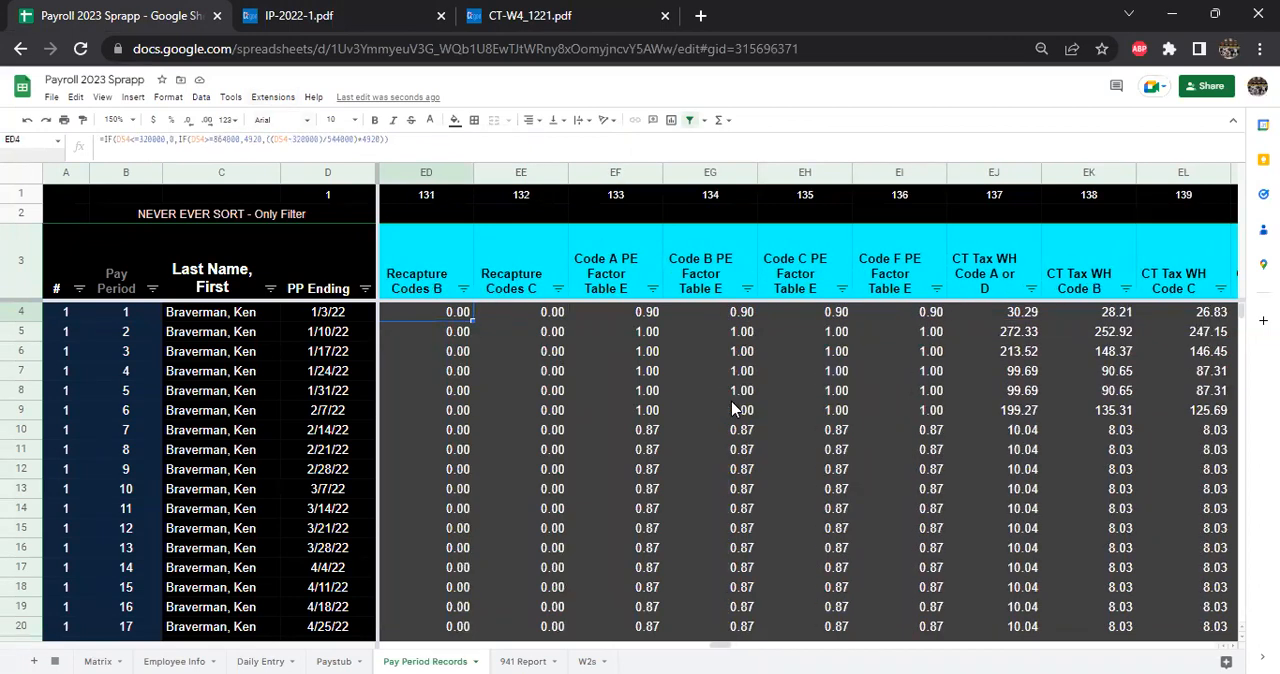
{"action": "key", "text": "Left"}
{"action": "key", "text": "Left"}
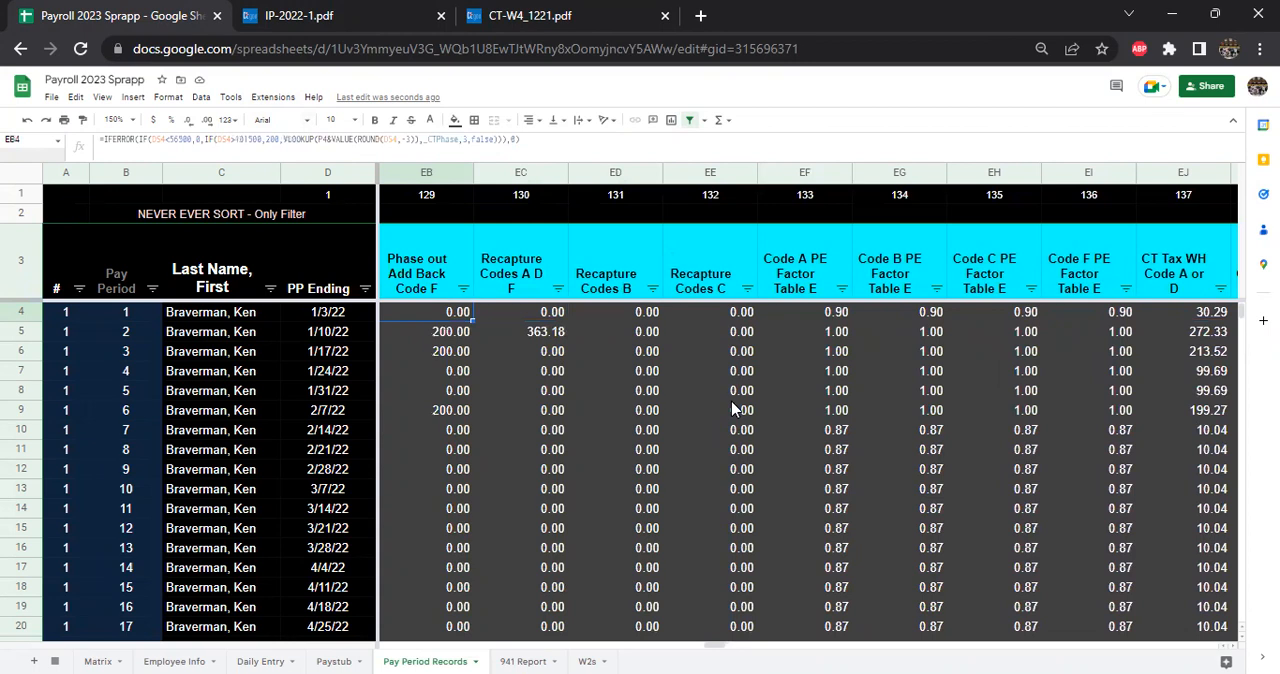
{"action": "key", "text": "Left"}
{"action": "key", "text": "Left"}
{"action": "key", "text": "Left"}
{"action": "key", "text": "Left"}
{"action": "key", "text": "Left"}
{"action": "key", "text": "Left"}
{"action": "key", "text": "Left"}
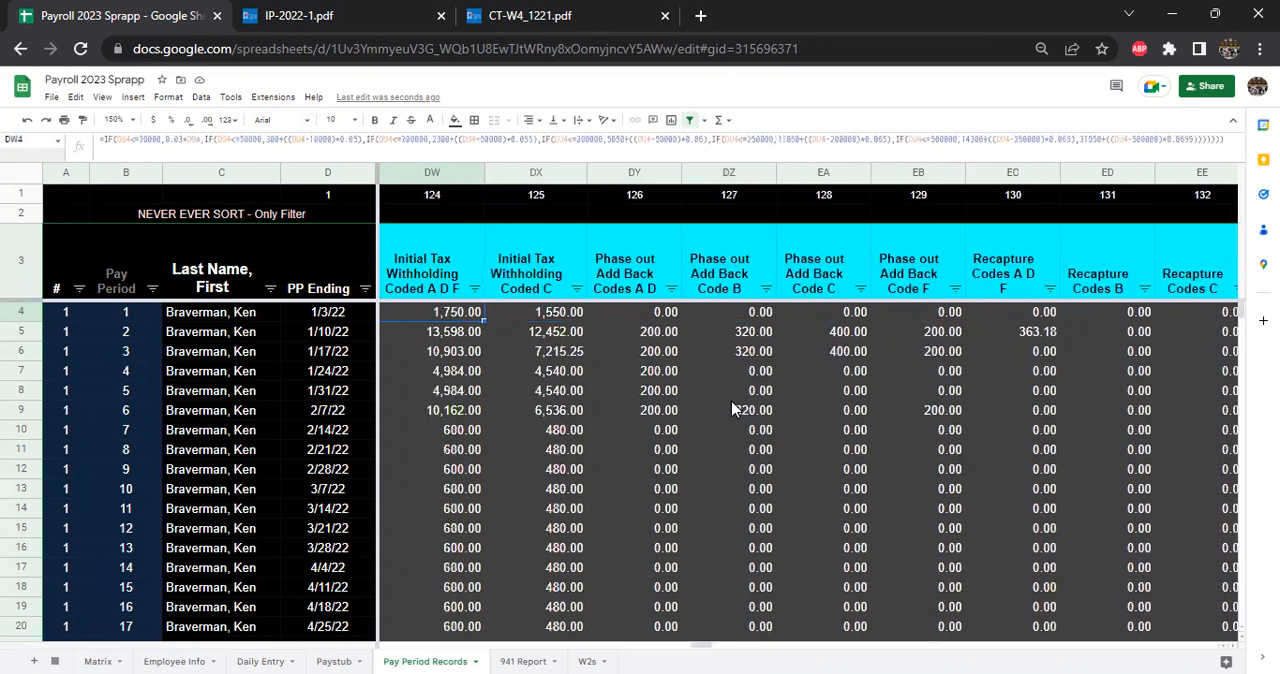
{"action": "key", "text": "Right"}
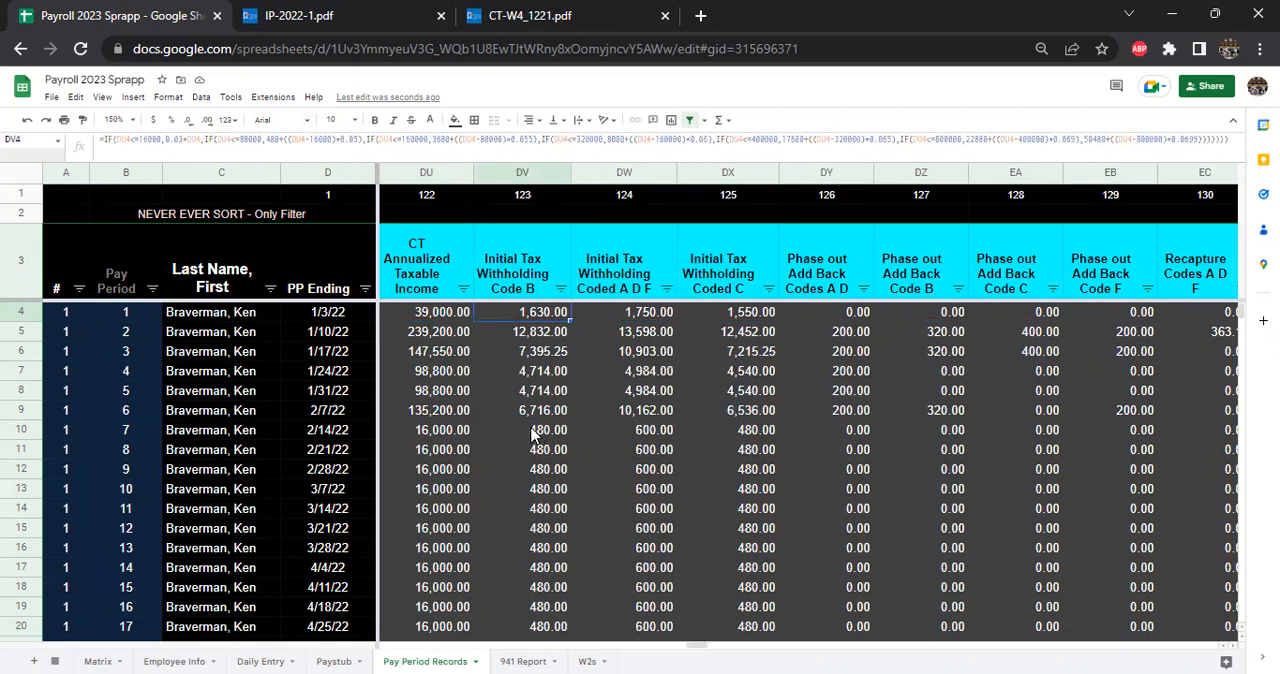
- Highlight the headings and first amounts of the Code B columns for initial tax withholding, phase-out add back and recapture
{"action": "key", "text": "shift+Up"}
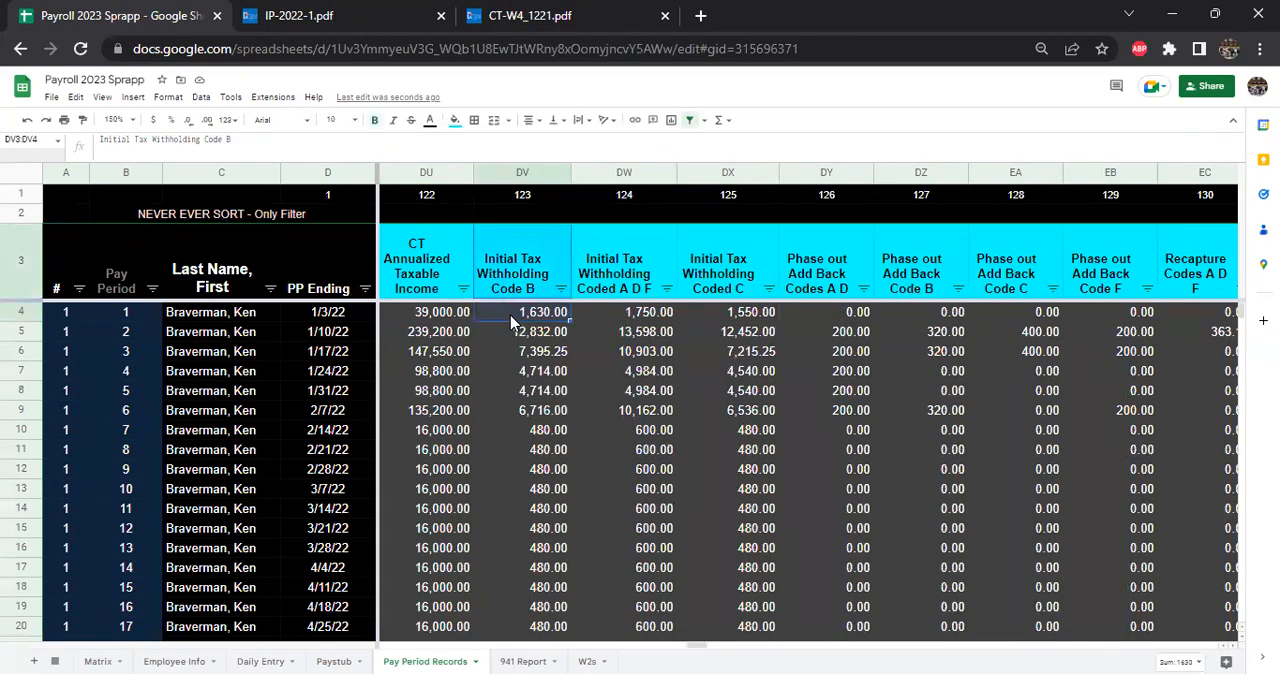
{"action": "left_click_drag", "start_coordinate": [900, 283], "coordinate": [908, 312]}
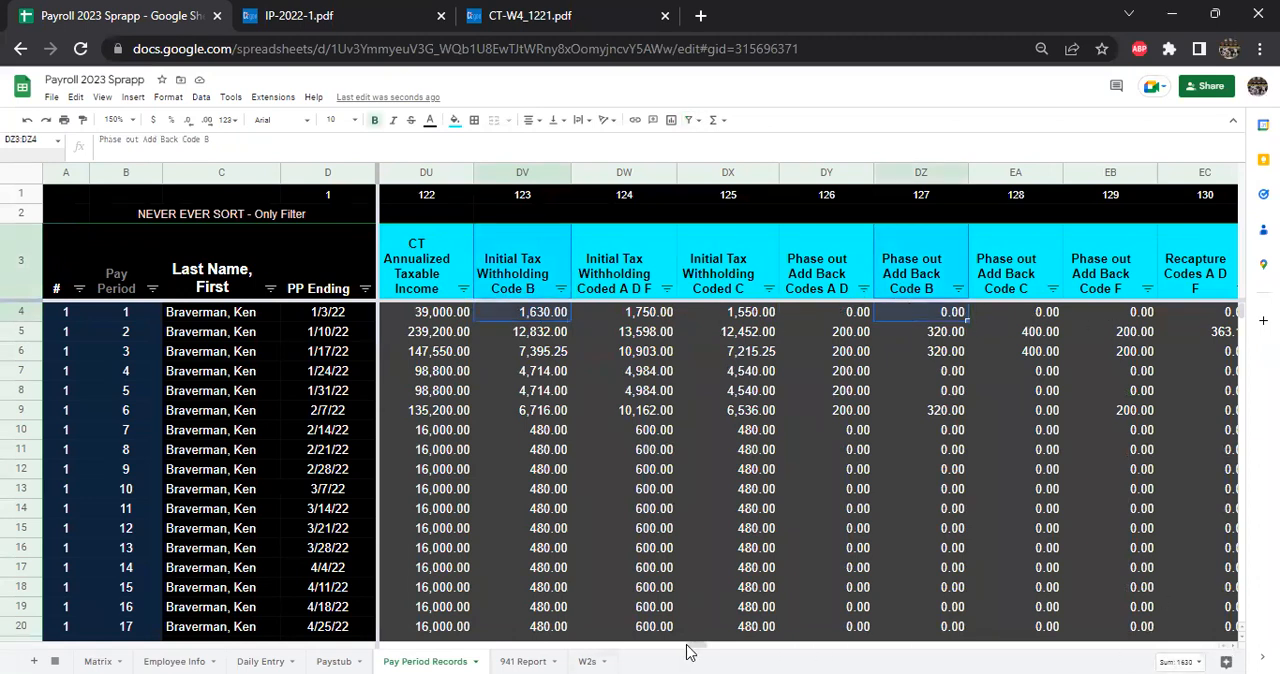
{"action": "scroll", "coordinate": [700, 645], "scroll_direction": "right", "scroll_amount": 4}
{"action": "left_click_drag", "start_coordinate": [898, 288], "coordinate": [897, 334]}
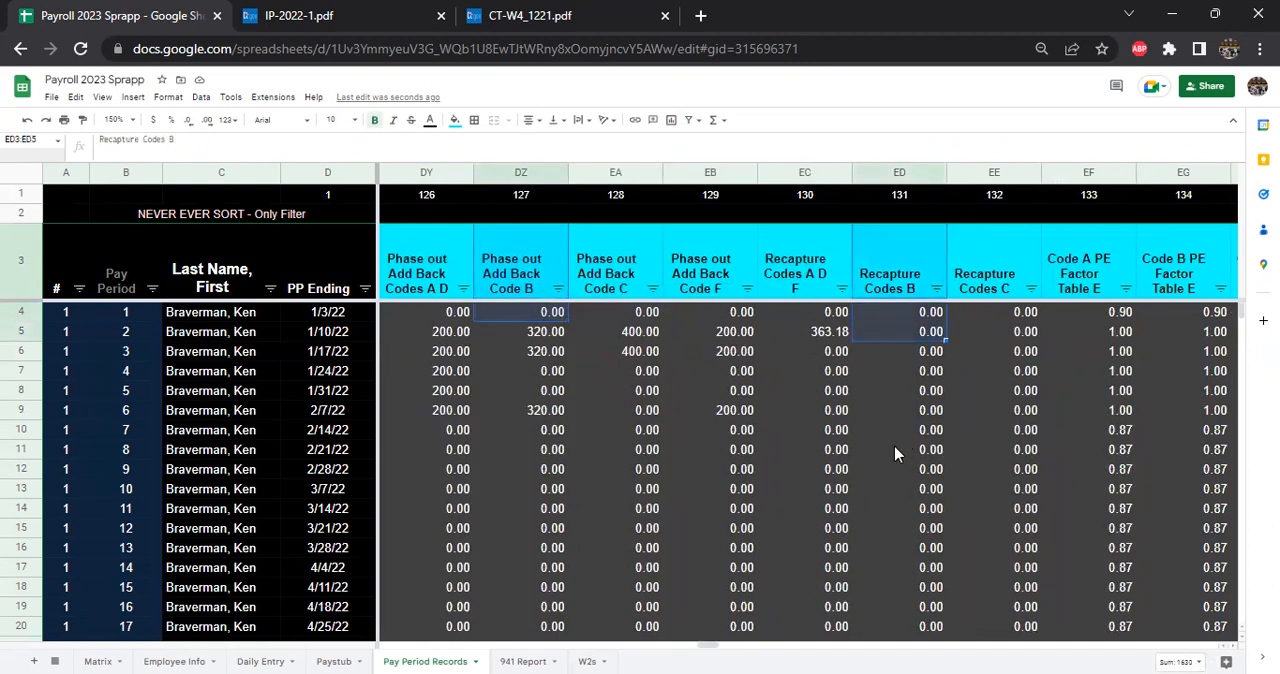
- Step along row 4 from the Code A PE factor across the CT Tax WH columns for each withholding code
{"action": "left_click", "coordinate": [1122, 333]}
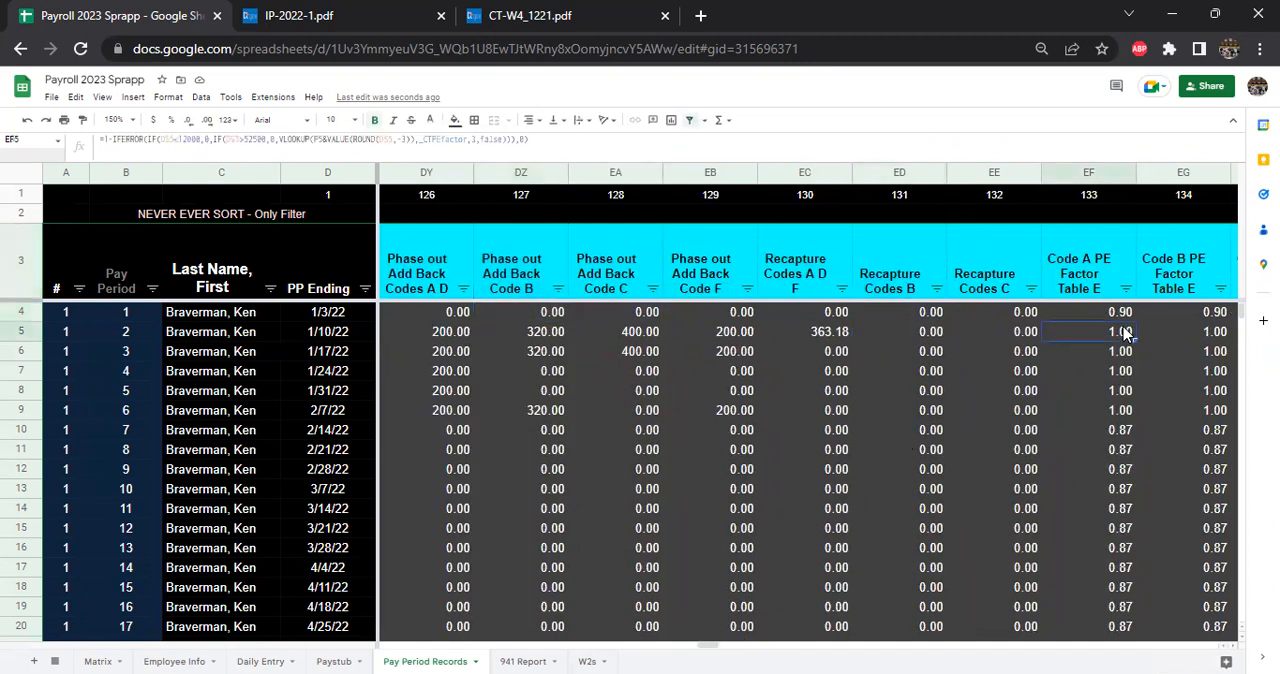
{"action": "key", "text": "Up"}
{"action": "key", "text": "Right"}
{"action": "key", "text": "Right"}
{"action": "key", "text": "Right"}
{"action": "key", "text": "Right"}
{"action": "key", "text": "Right"}
{"action": "key", "text": "Right"}
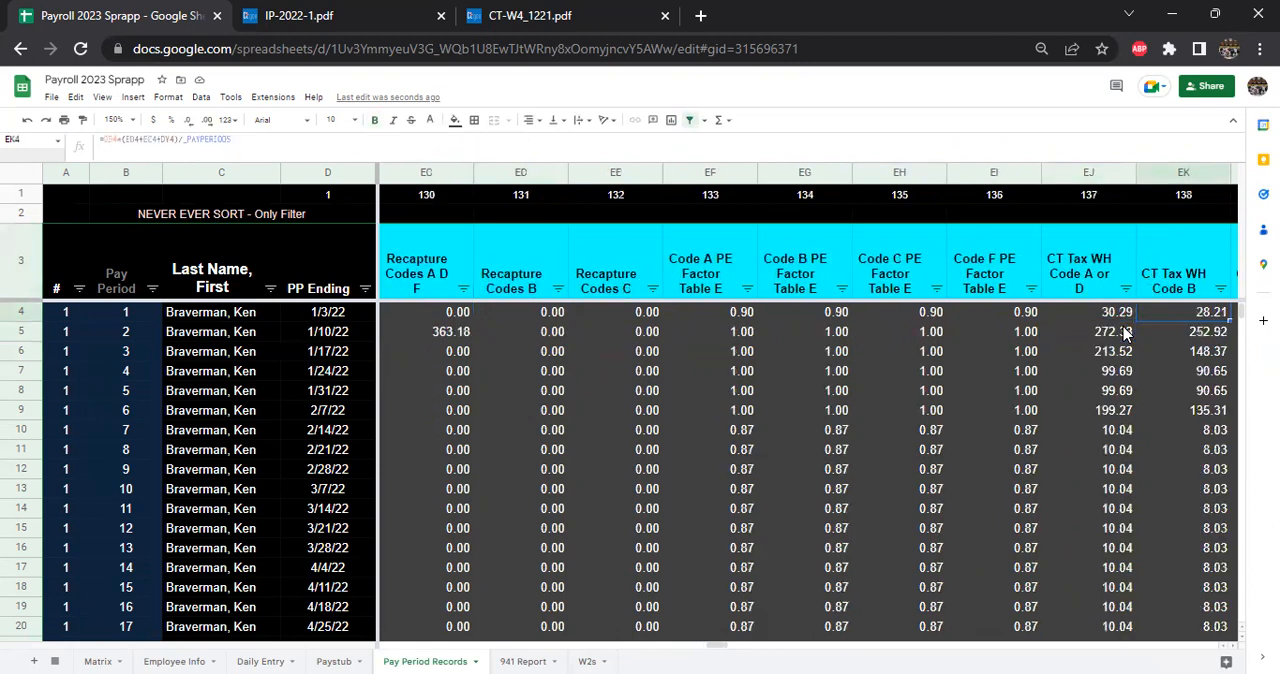
{"action": "key", "text": "Right"}
{"action": "key", "text": "Right"}
{"action": "key", "text": "Right"}
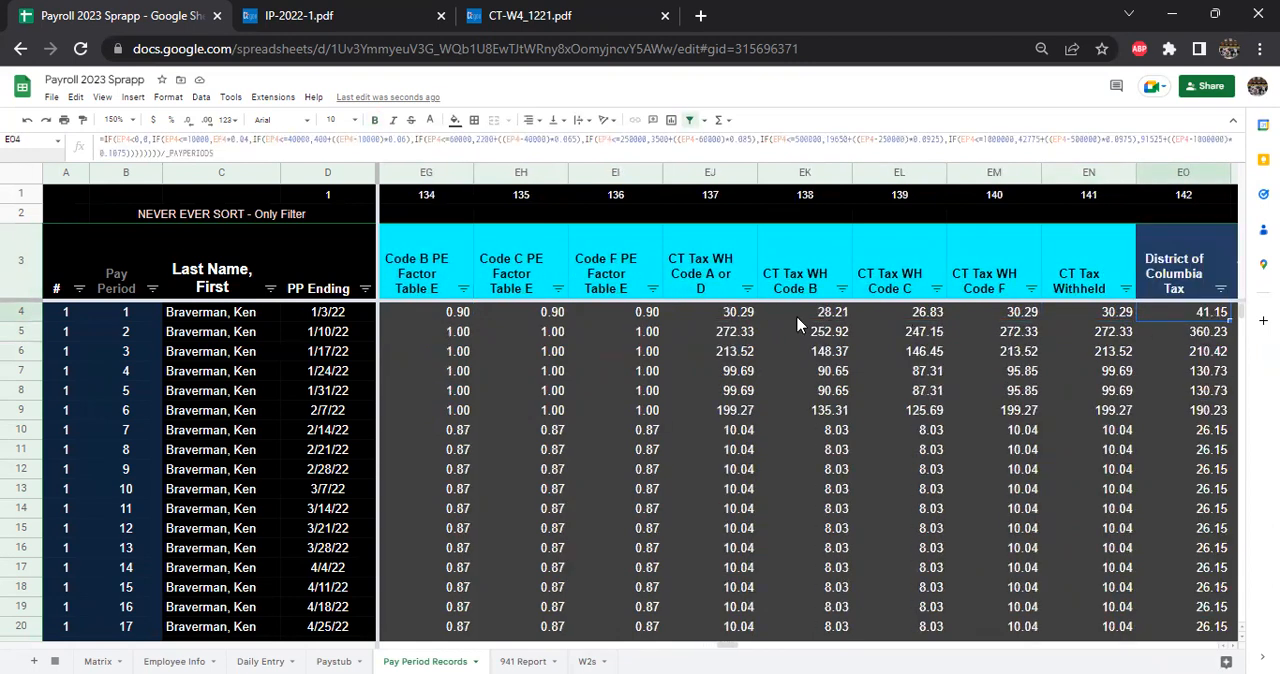
- Open the row 4 CT Tax WH formulas for Code A or D, Code B and Code C to examine their components
{"action": "double_click", "coordinate": [745, 312]}
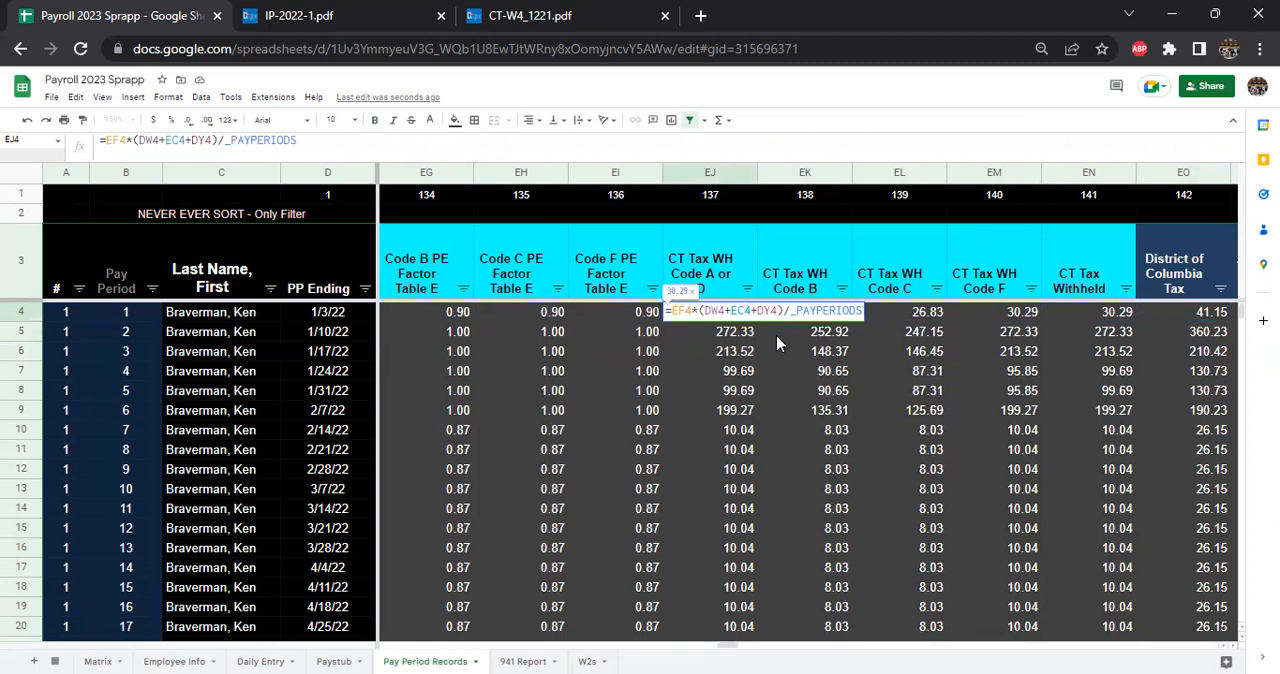
{"action": "key", "text": "Escape"}
{"action": "double_click", "coordinate": [820, 314]}
{"action": "key", "text": "Escape"}
{"action": "double_click", "coordinate": [896, 309]}
{"action": "key", "text": "Return"}
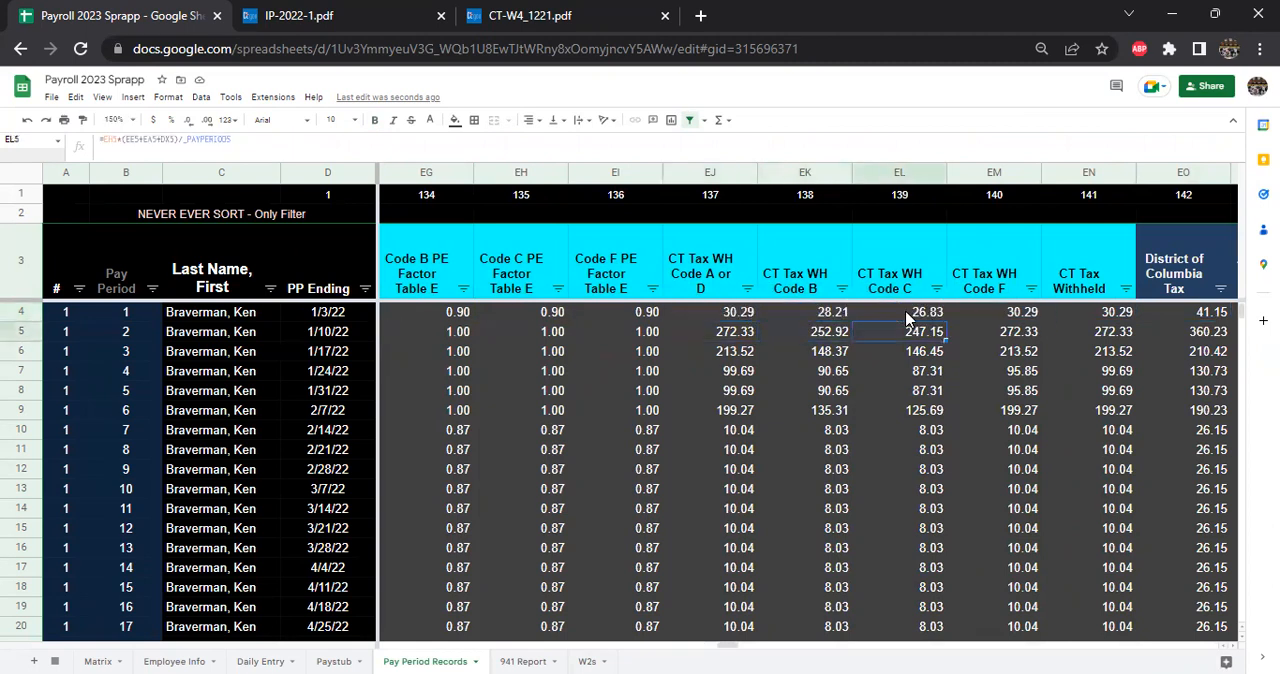
- Check the CT Tax WH Code F column and the CT Tax Withheld formula in EN4 that picks the amount by code
{"action": "left_click", "coordinate": [1013, 338]}
{"action": "left_click", "coordinate": [1076, 310]}
{"action": "left_click_drag", "start_coordinate": [1085, 288], "coordinate": [1089, 334]}
{"action": "left_click", "coordinate": [1089, 307]}
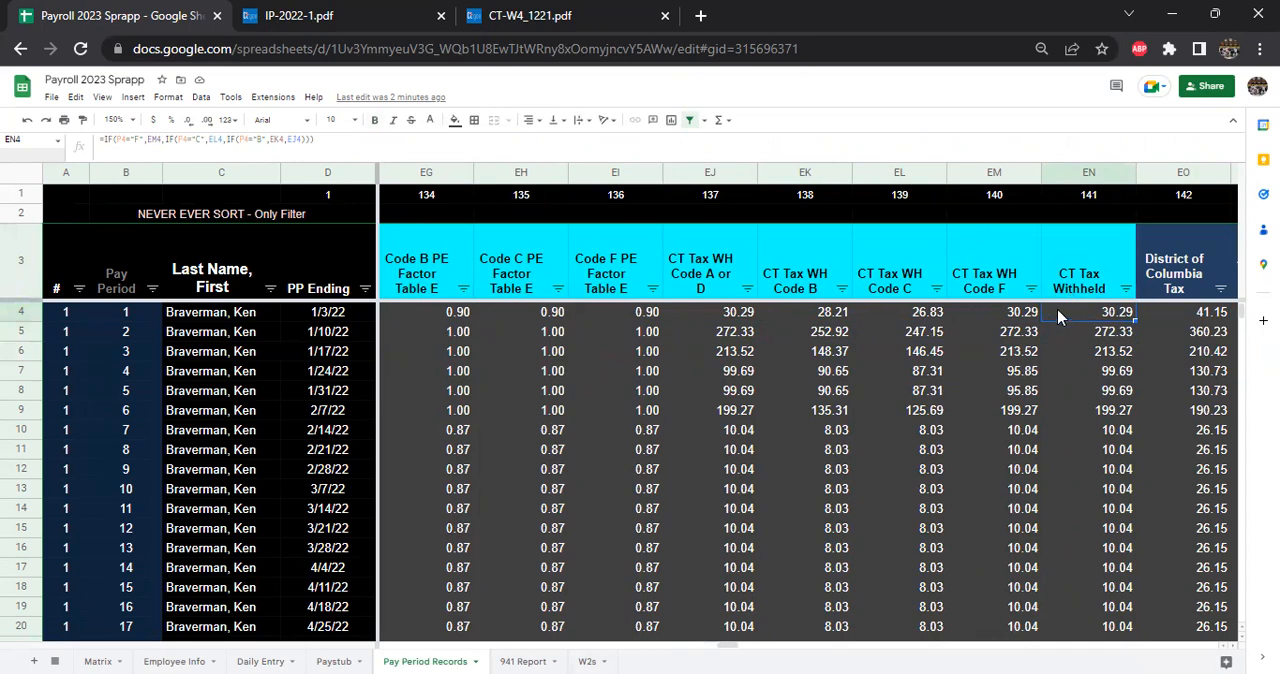
- On the Paystub sheet, inspect the current STATE Tax: CT amount and its SUMIFS formula in C27
{"action": "left_click", "coordinate": [332, 652]}
{"action": "scroll", "coordinate": [435, 476], "scroll_direction": "down", "scroll_amount": 4}
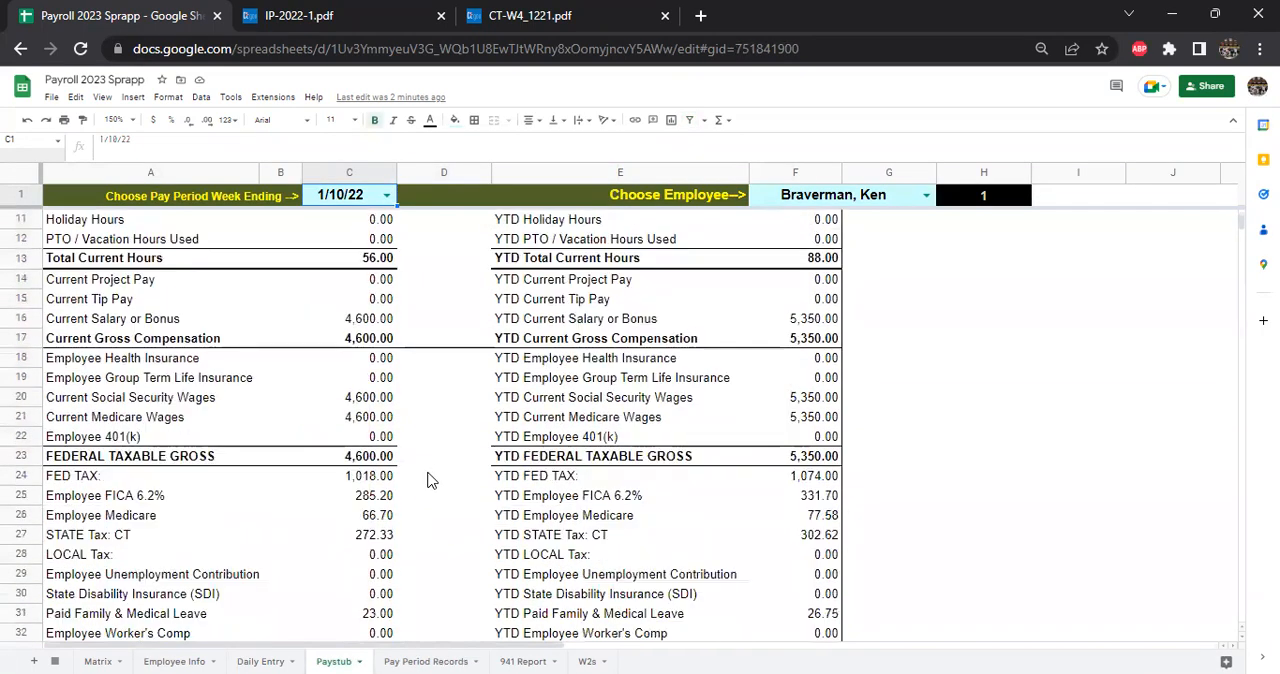
{"action": "left_click", "coordinate": [378, 538]}
{"action": "scroll", "coordinate": [380, 420], "scroll_direction": "up", "scroll_amount": 1}
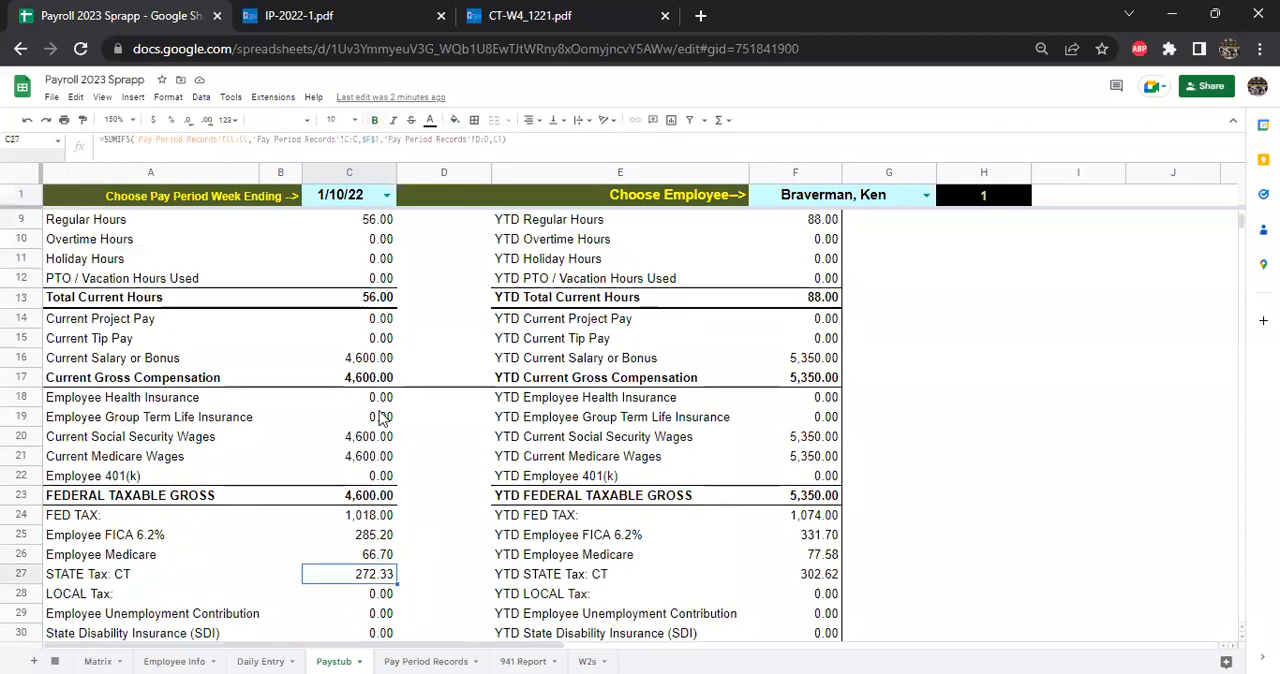
- Set the paystub's pay period week ending to 1/3/22 and check the Paid Family & Medical Leave and STATE Tax: CT amounts
{"action": "left_click", "coordinate": [371, 202]}
{"action": "left_click", "coordinate": [360, 222]}
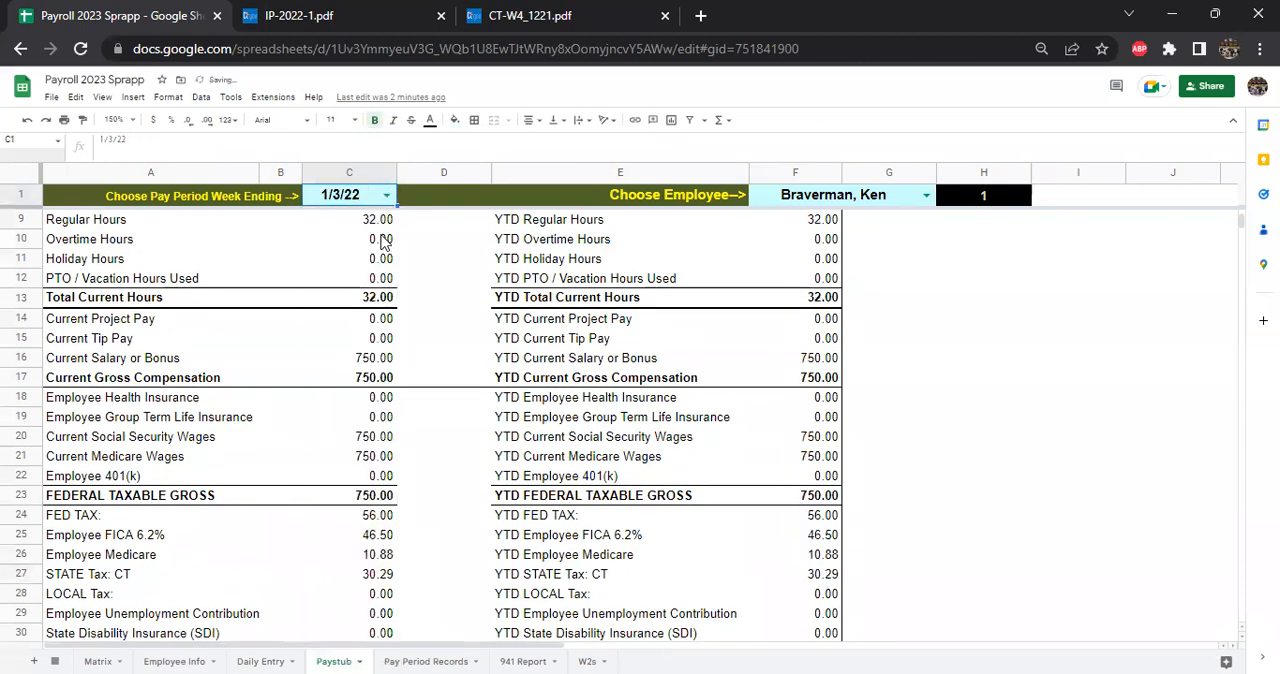
{"action": "scroll", "coordinate": [470, 362], "scroll_direction": "down", "scroll_amount": 2}
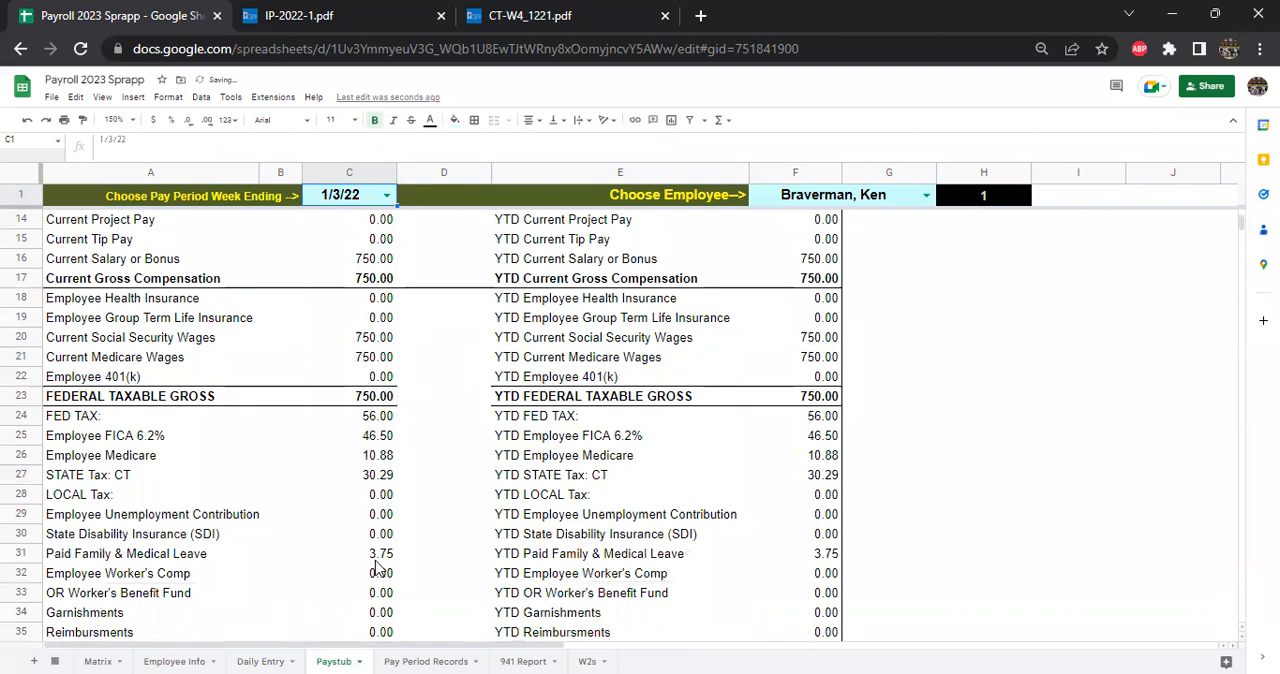
{"action": "scroll", "coordinate": [378, 567], "scroll_direction": "down", "scroll_amount": 1}
{"action": "left_click", "coordinate": [383, 518]}
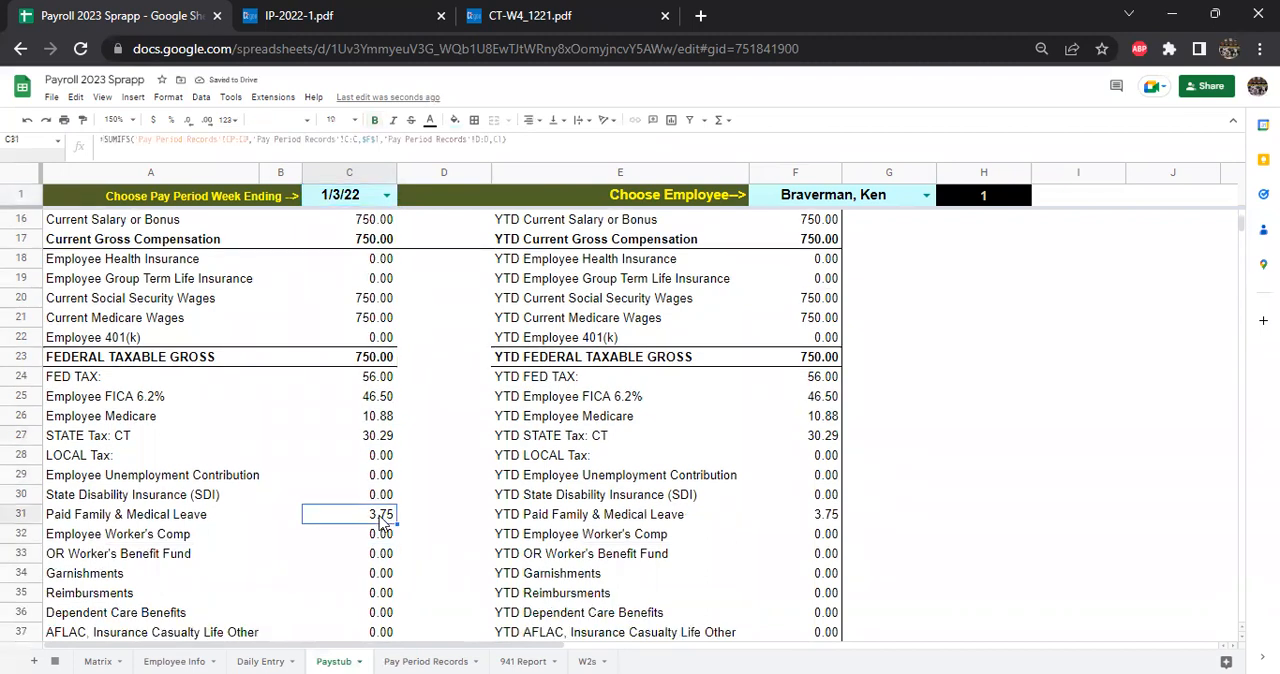
{"action": "scroll", "coordinate": [415, 430], "scroll_direction": "up", "scroll_amount": 1}
{"action": "key", "text": "Up"}
{"action": "key", "text": "Up"}
{"action": "key", "text": "Up"}
{"action": "key", "text": "Up"}
{"action": "scroll", "coordinate": [413, 438], "scroll_direction": "up", "scroll_amount": 3}
{"action": "scroll", "coordinate": [415, 440], "scroll_direction": "up", "scroll_amount": 1}
- Review IP-2022-1 from Table E back through the phase-out, initial withholding and Table A tables to the withholding calculation rules
{"action": "left_click", "coordinate": [410, 15]}
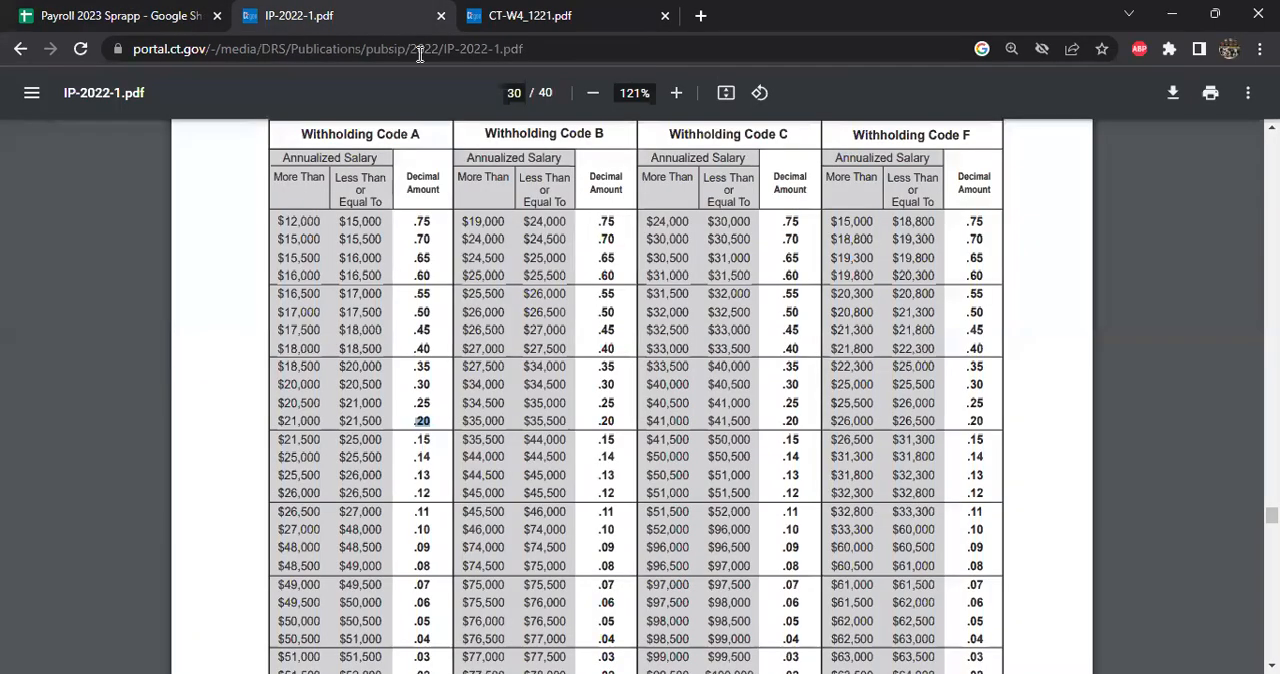
{"action": "scroll", "coordinate": [540, 445], "scroll_direction": "up", "scroll_amount": 3}
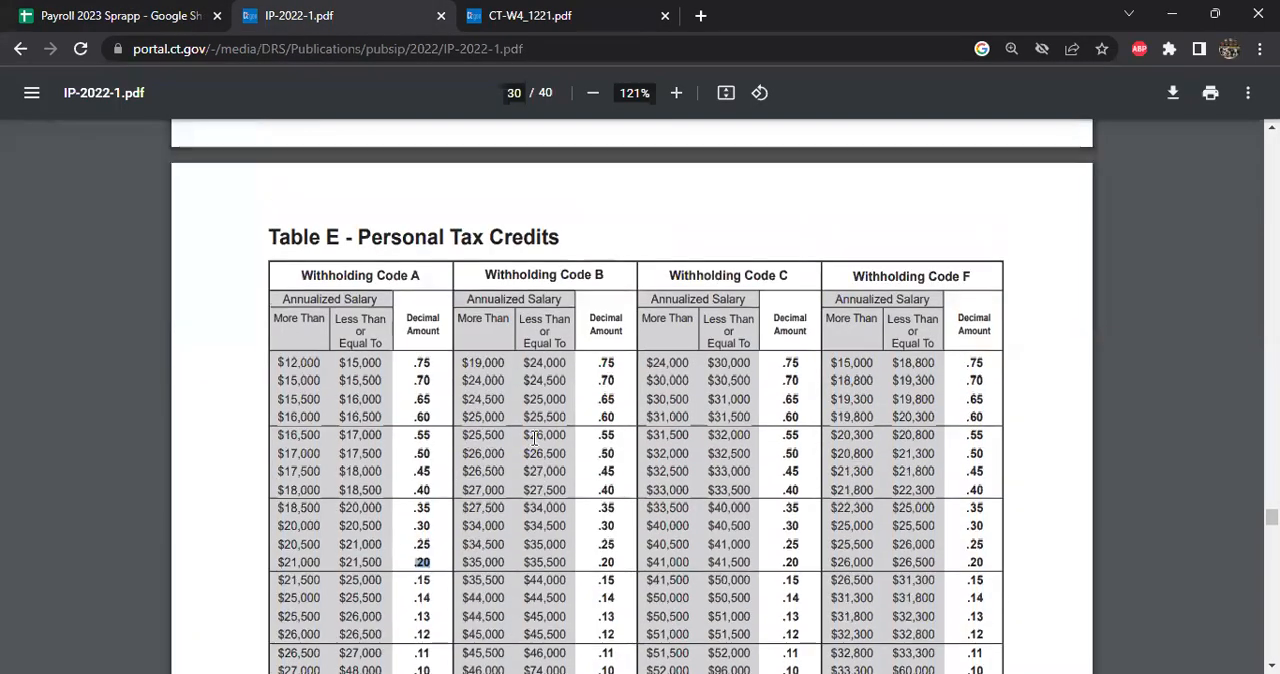
{"action": "scroll", "coordinate": [519, 456], "scroll_direction": "down", "scroll_amount": 12}
{"action": "scroll", "coordinate": [520, 457], "scroll_direction": "down", "scroll_amount": 2}
{"action": "scroll", "coordinate": [503, 449], "scroll_direction": "up", "scroll_amount": 12}
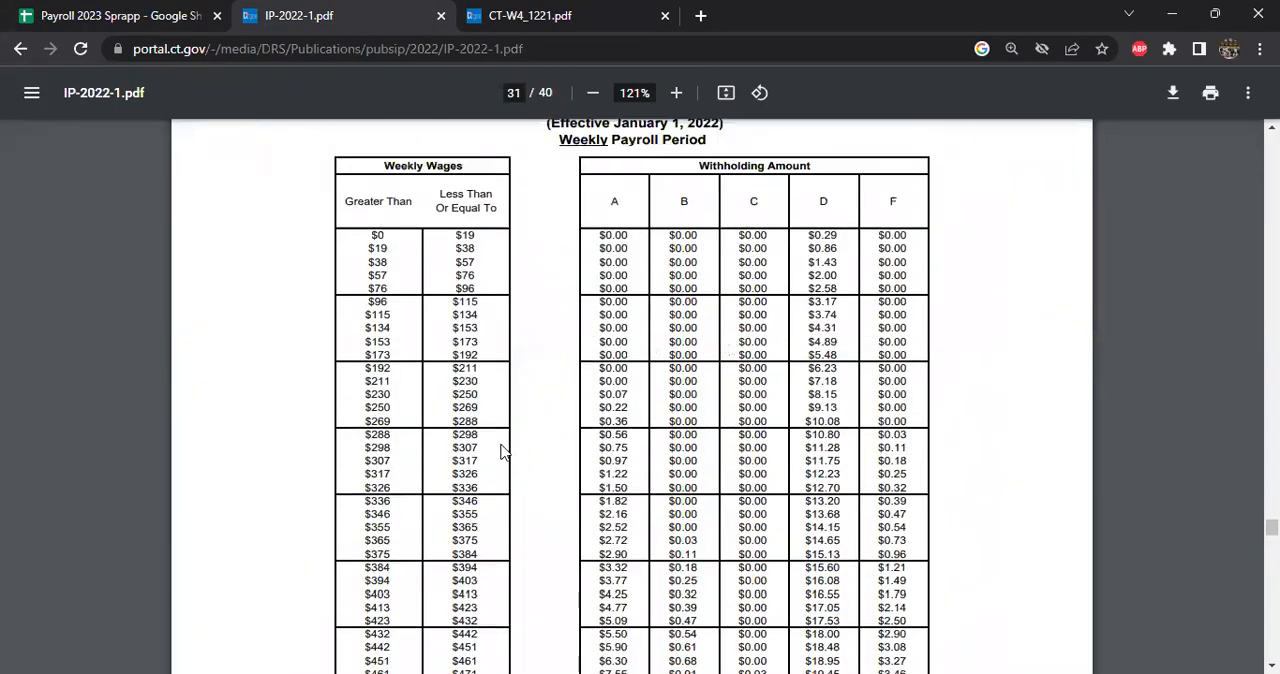
{"action": "scroll", "coordinate": [468, 395], "scroll_direction": "up", "scroll_amount": 8}
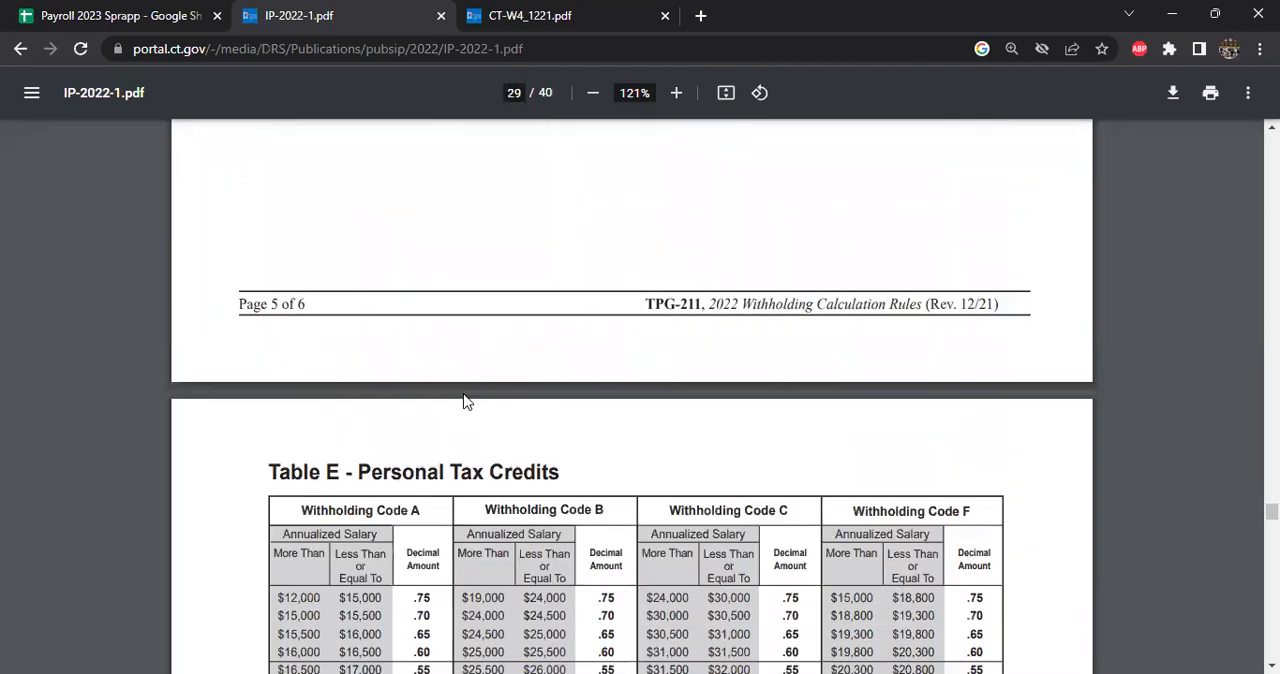
{"action": "scroll", "coordinate": [450, 400], "scroll_direction": "up", "scroll_amount": 3}
{"action": "scroll", "coordinate": [444, 418], "scroll_direction": "up", "scroll_amount": 10}
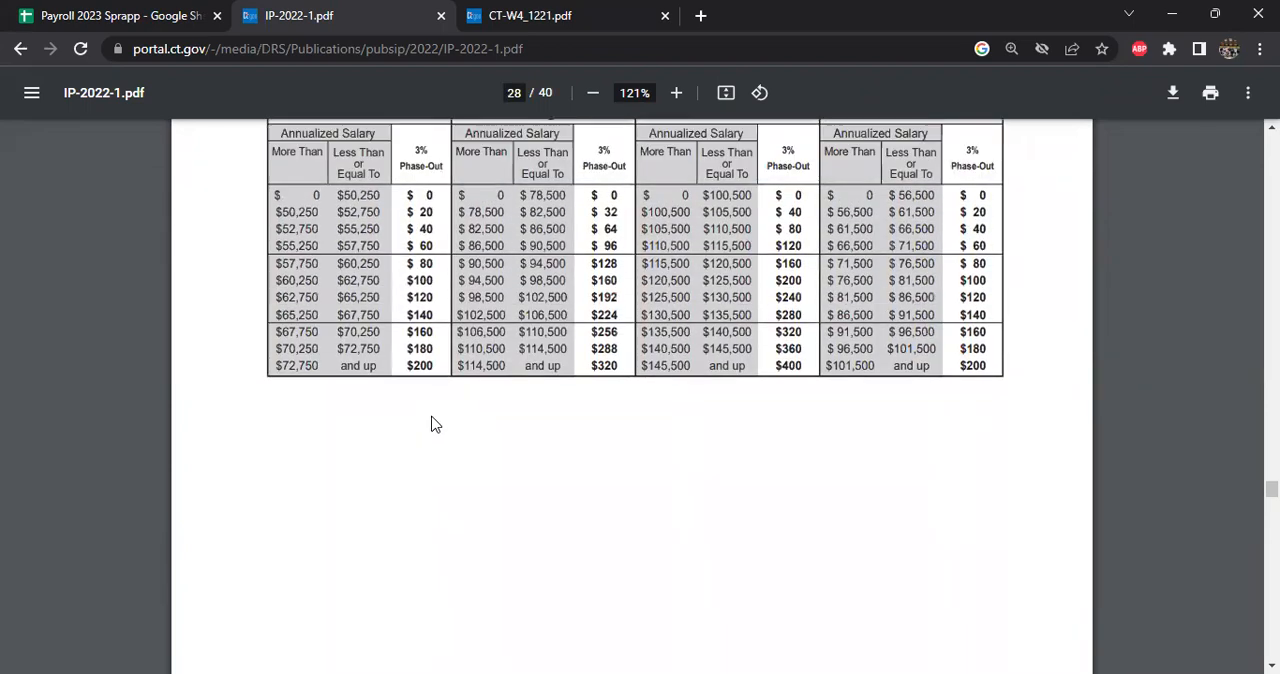
{"action": "scroll", "coordinate": [435, 422], "scroll_direction": "up", "scroll_amount": 12}
{"action": "scroll", "coordinate": [433, 418], "scroll_direction": "up", "scroll_amount": 12}
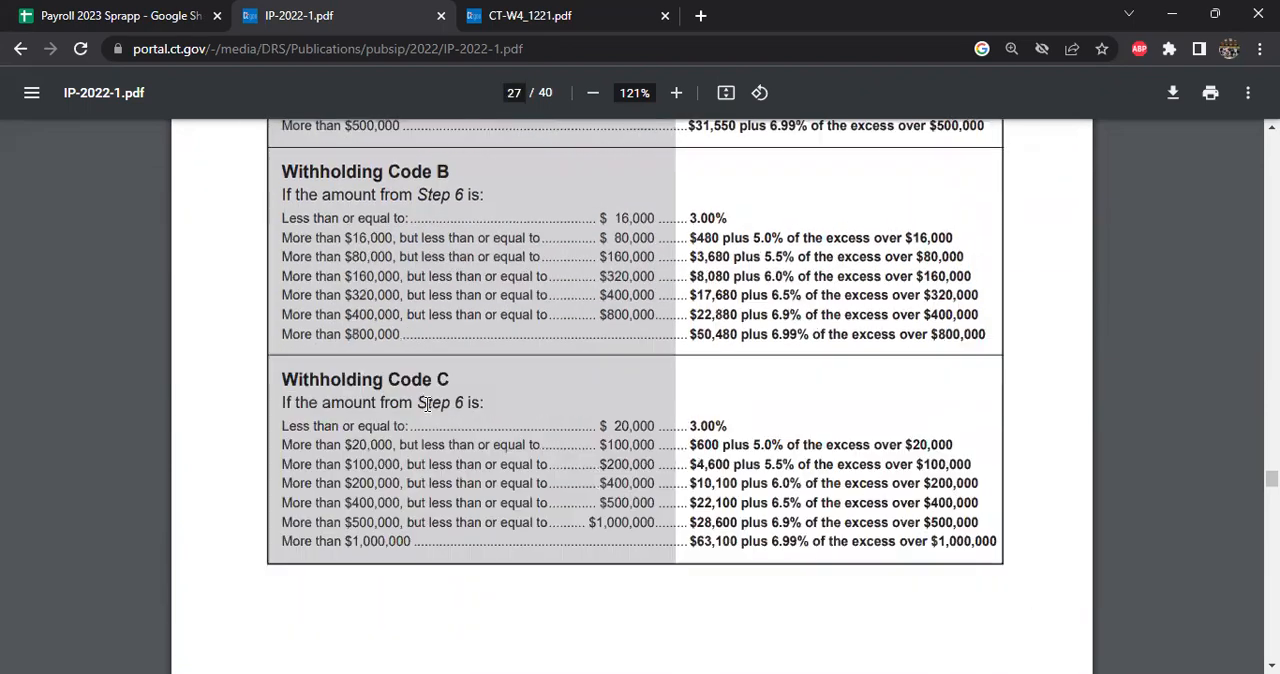
{"action": "scroll", "coordinate": [433, 401], "scroll_direction": "up", "scroll_amount": 5}
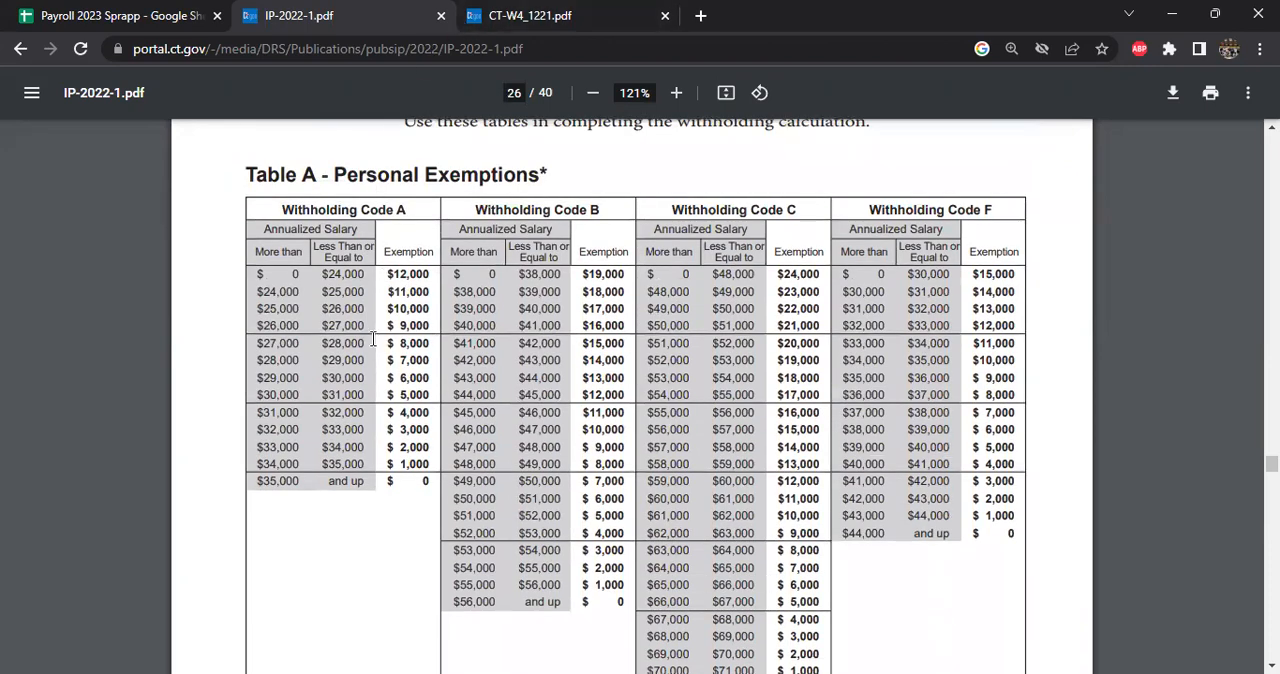
{"action": "scroll", "coordinate": [395, 345], "scroll_direction": "up", "scroll_amount": 8}
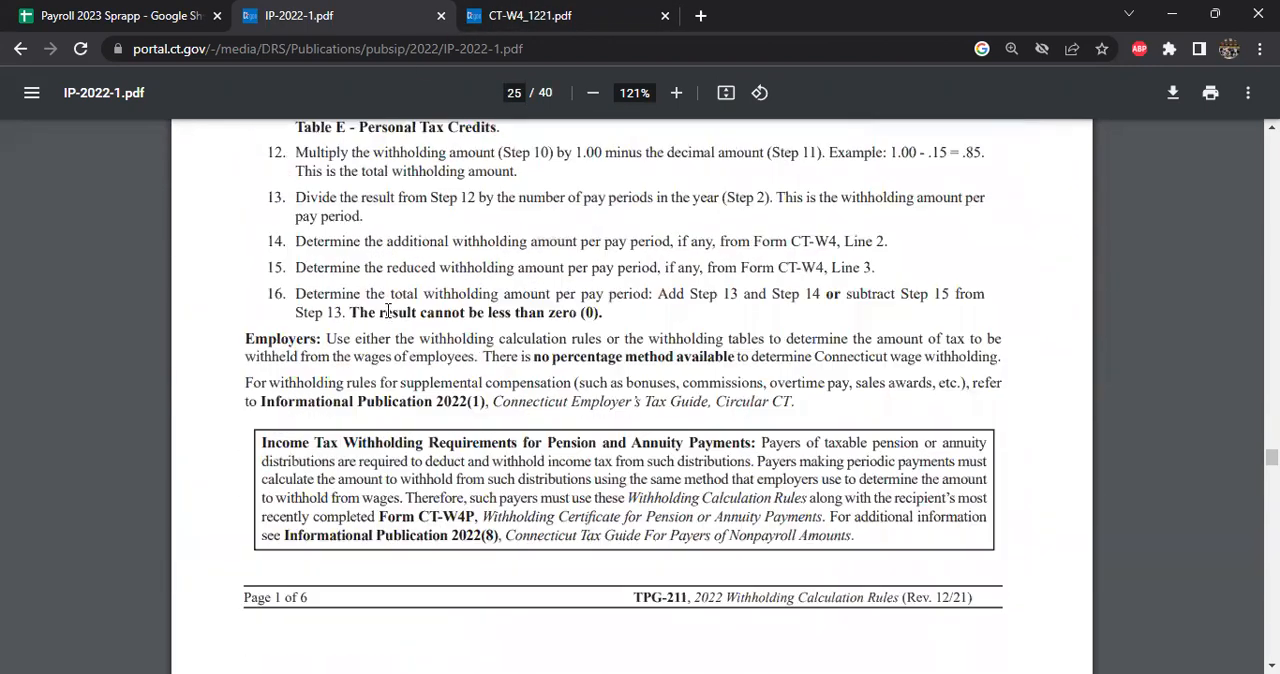
- Revisit the paystub's state tax, switch to the CT-W4 form and highlight Withholding Code C under Married Filing Jointly
{"action": "left_click", "coordinate": [120, 15]}
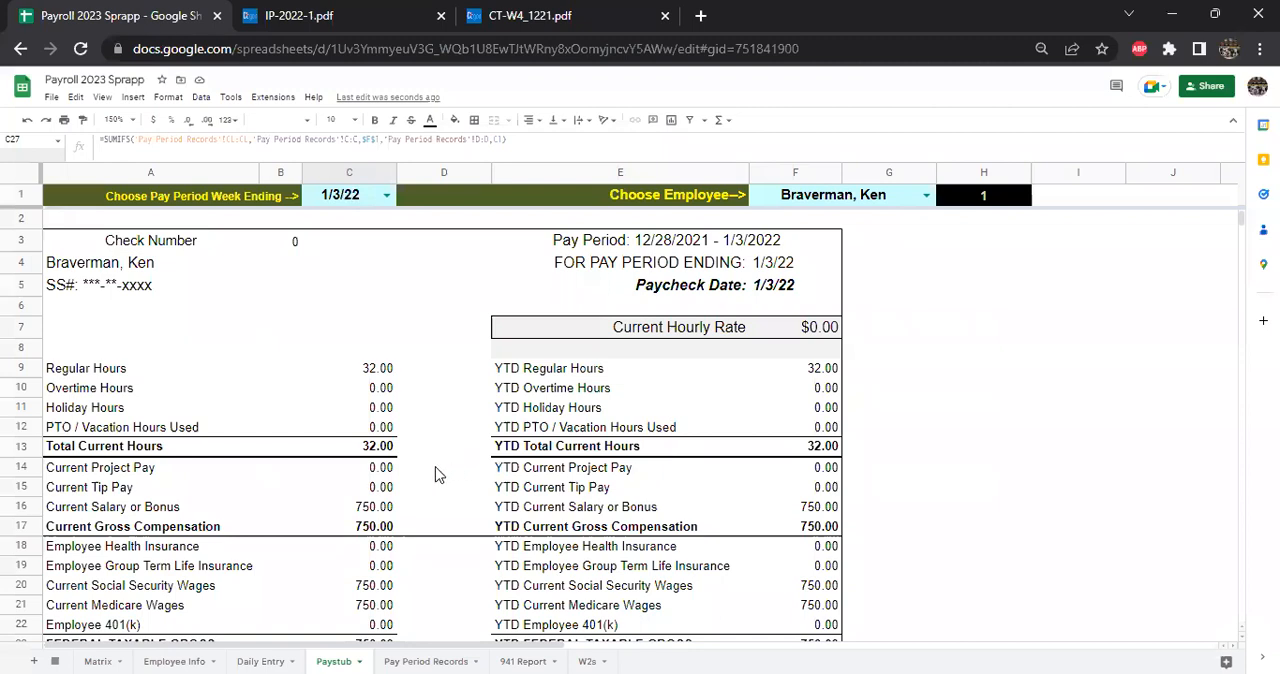
{"action": "scroll", "coordinate": [315, 430], "scroll_direction": "down", "scroll_amount": 1}
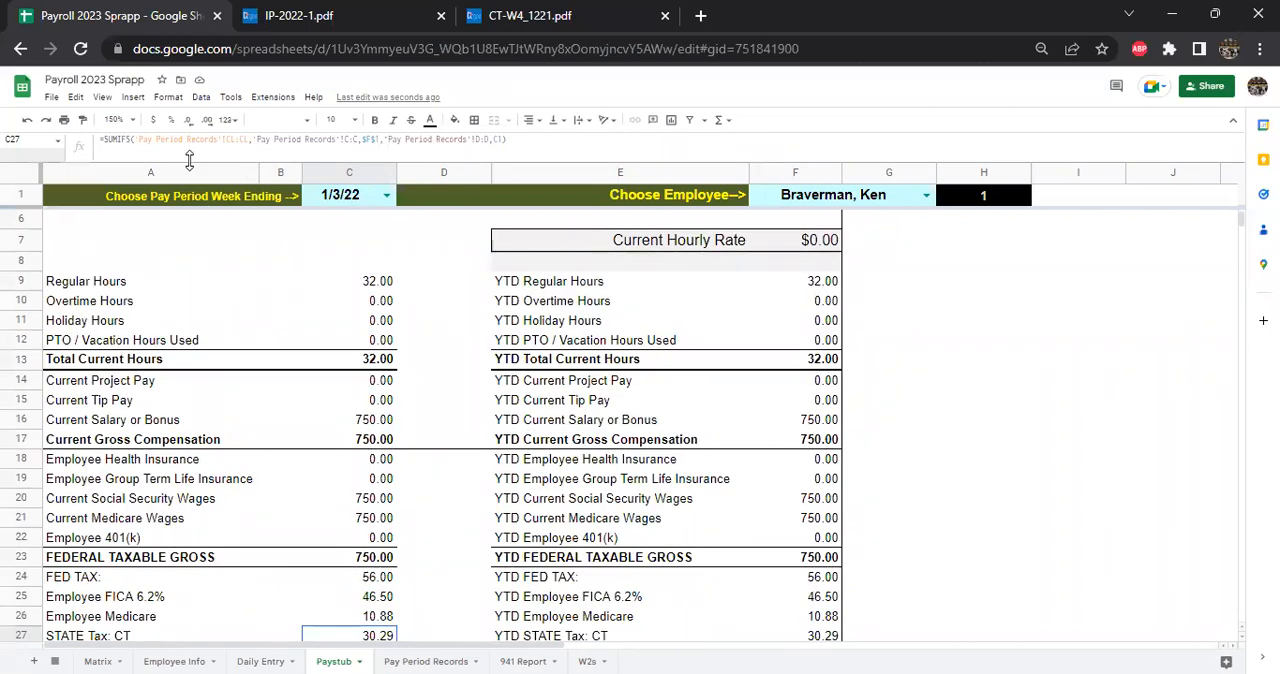
{"action": "left_click", "coordinate": [567, 12]}
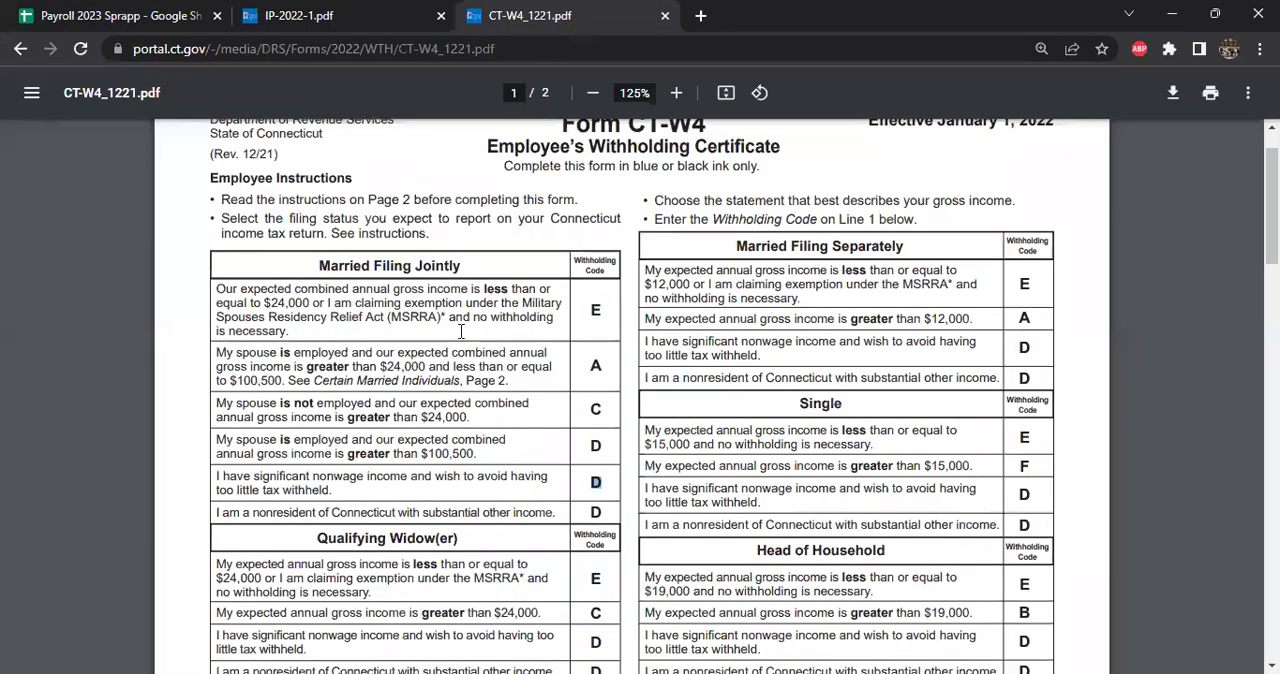
{"action": "scroll", "coordinate": [513, 338], "scroll_direction": "up", "scroll_amount": 1}
{"action": "double_click", "coordinate": [617, 480]}
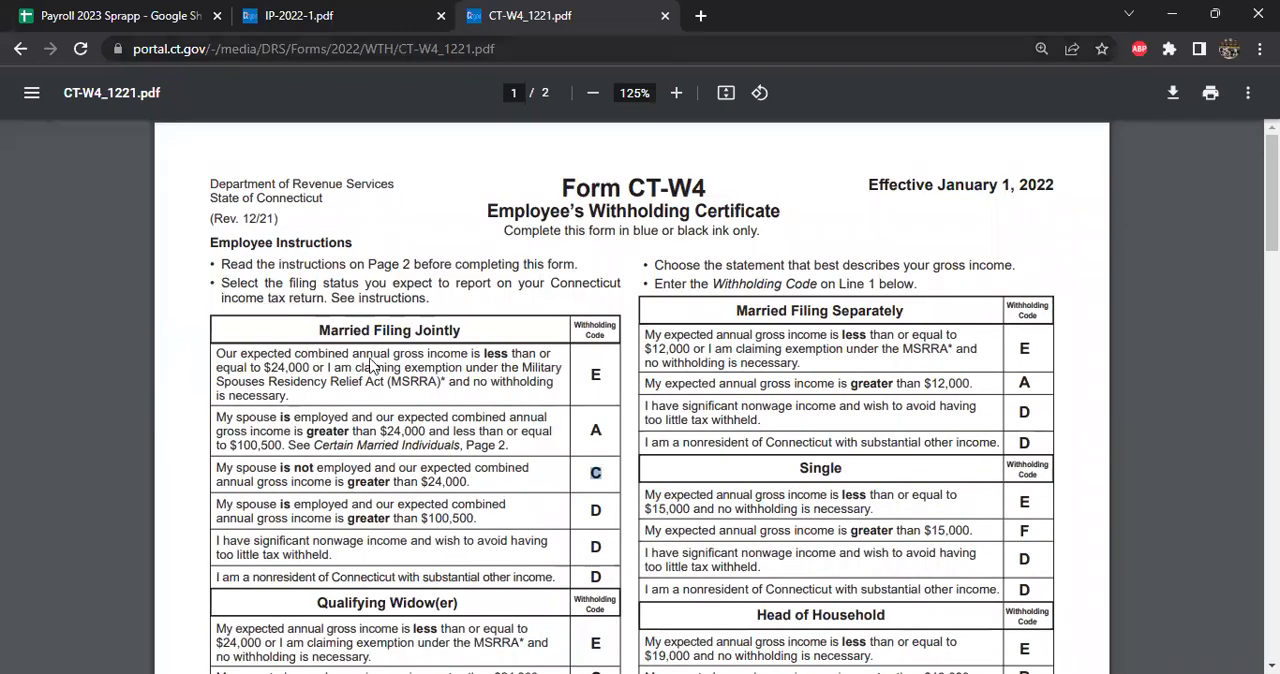
- Compare the first employee's CT-4 Withholding Code on the Employee Info sheet with the STATE Tax: CT amount on the Paystub sheet
{"action": "left_click", "coordinate": [169, 12]}
{"action": "left_click", "coordinate": [175, 655]}
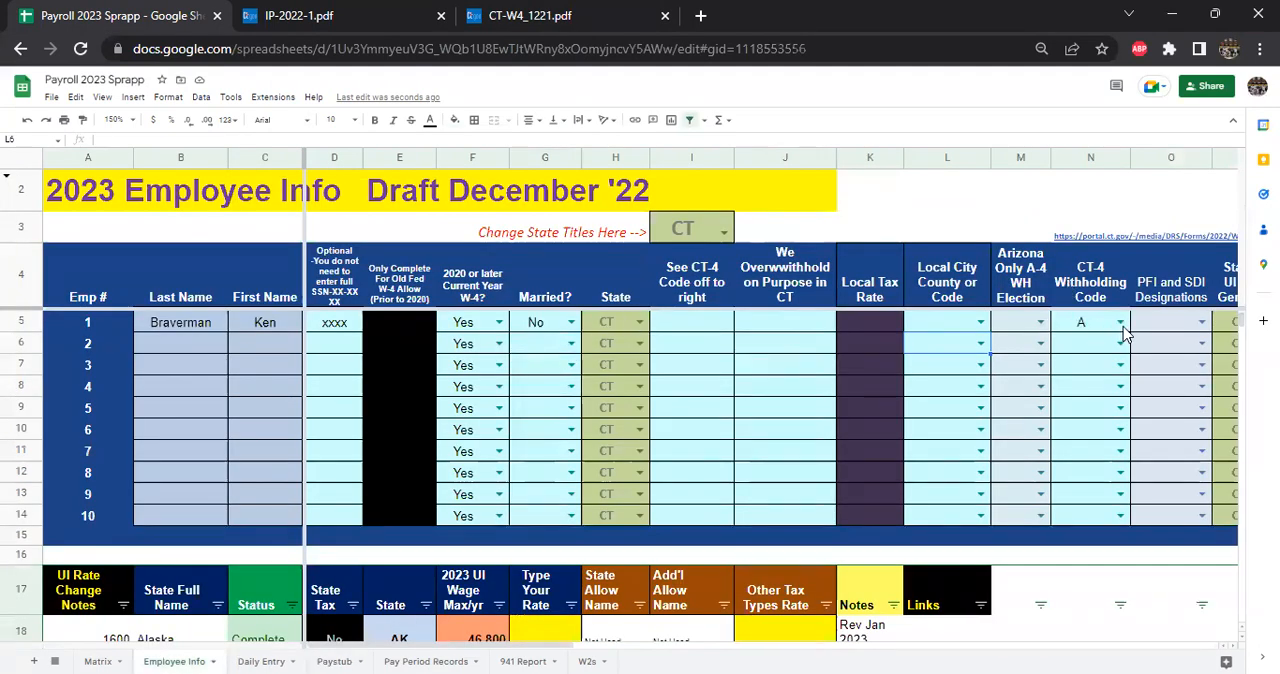
{"action": "left_click", "coordinate": [334, 661]}
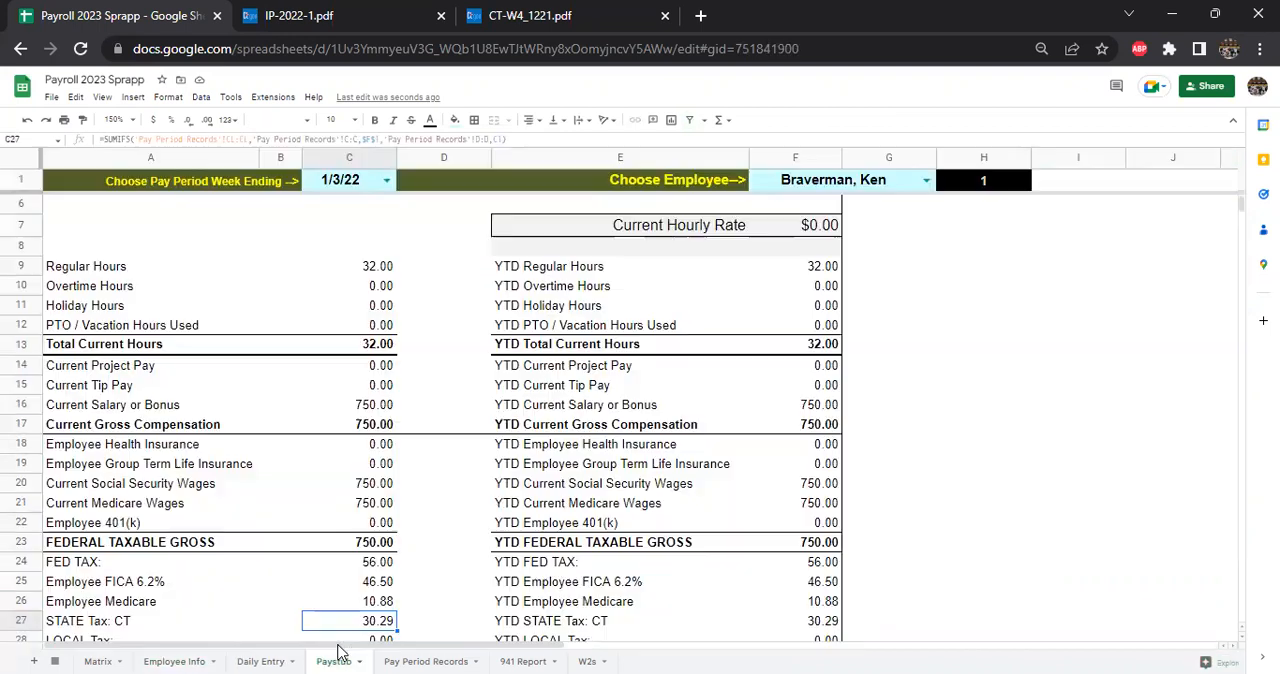
{"action": "scroll", "coordinate": [370, 596], "scroll_direction": "down", "scroll_amount": 1}
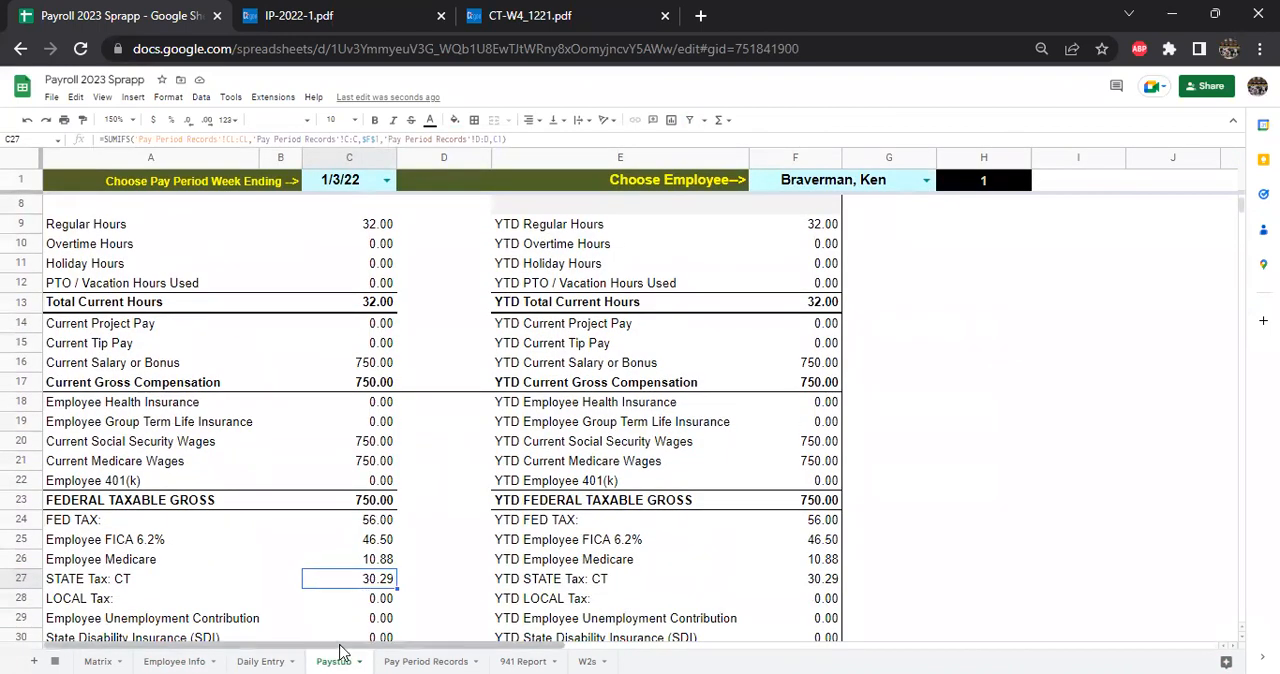
- On the Employee Info sheet, set the first employee's CT-4 Withholding Code to B
{"action": "left_click", "coordinate": [175, 655]}
{"action": "left_click", "coordinate": [1121, 322]}
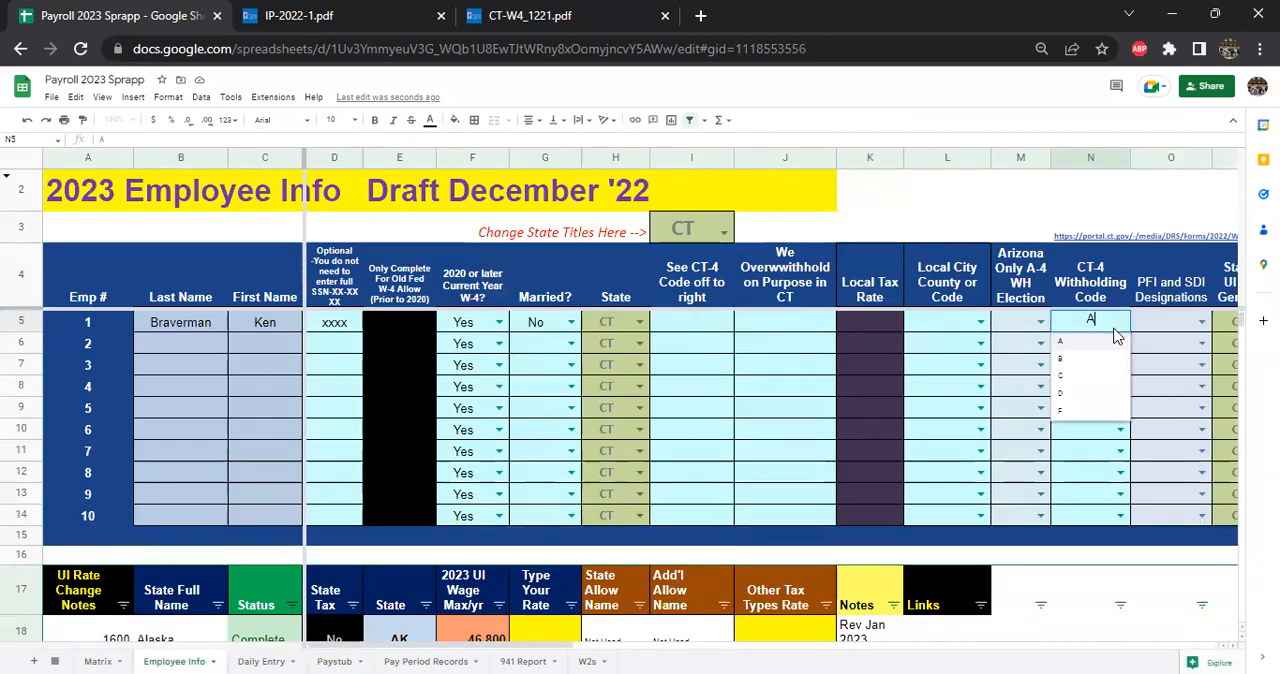
{"action": "left_click", "coordinate": [1080, 359]}
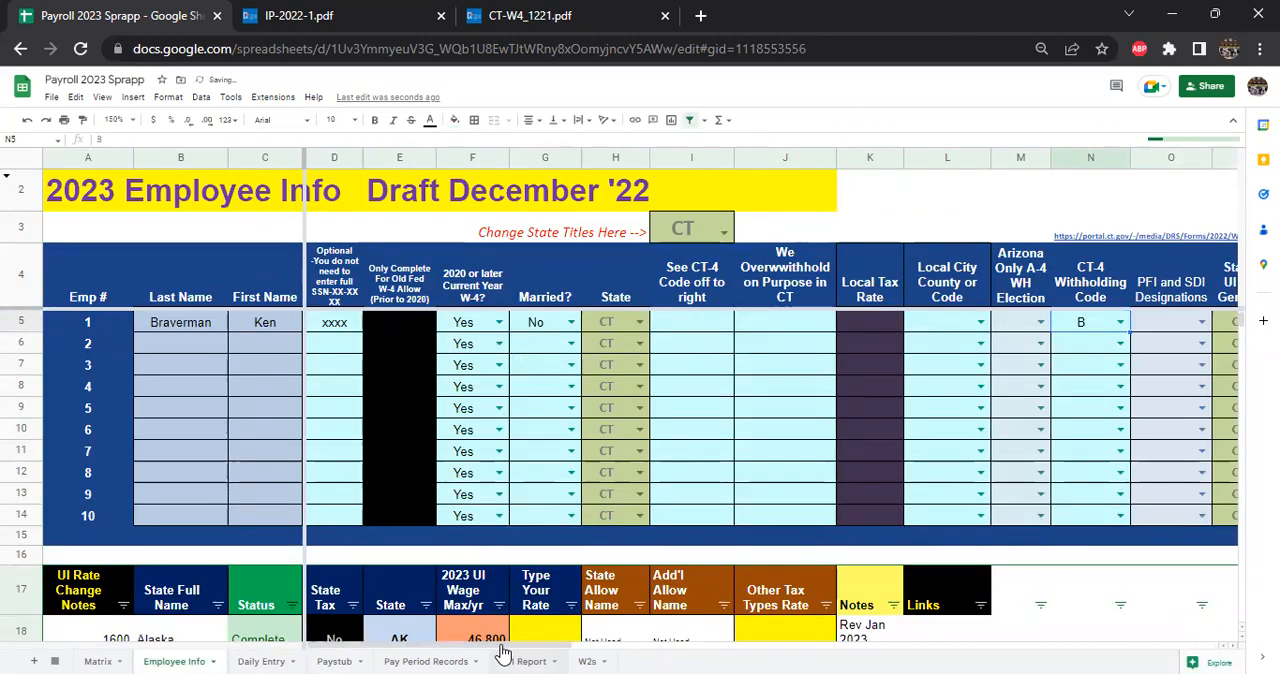
- Check the Paystub's STATE Tax: CT, set the first employee's CT-4 Withholding Code to C on Employee Info, and recheck the tax
{"action": "left_click", "coordinate": [340, 660]}
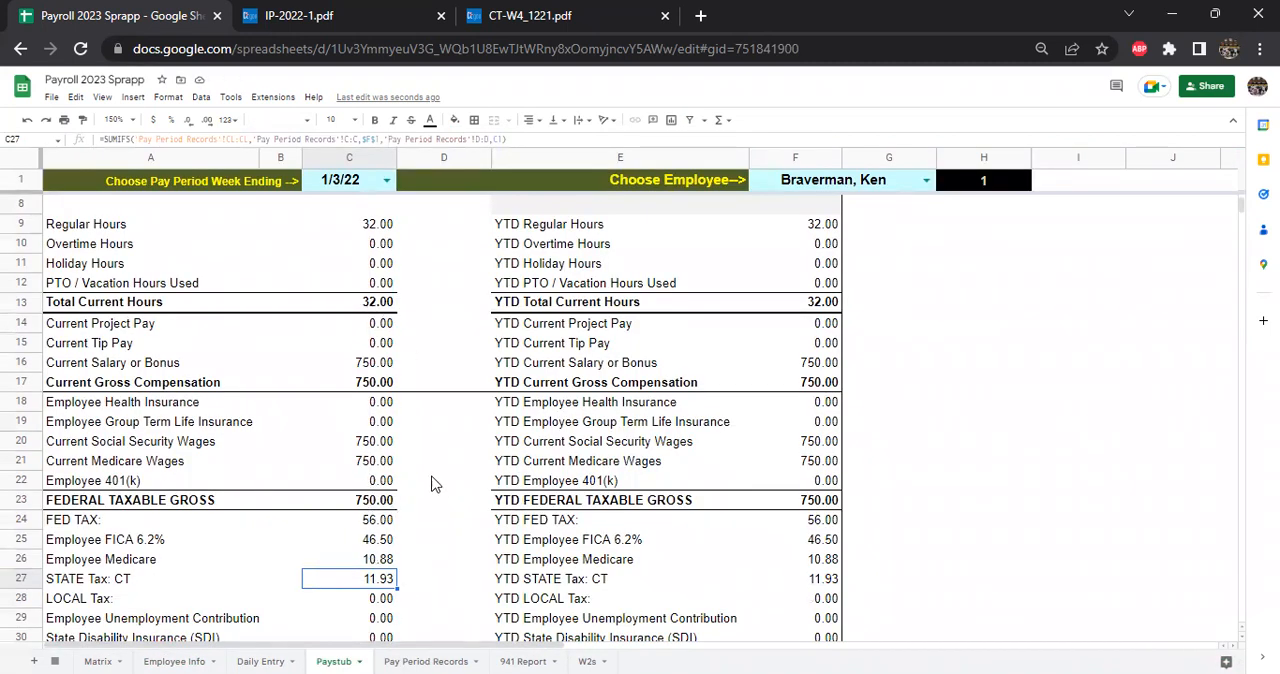
{"action": "left_click", "coordinate": [188, 660]}
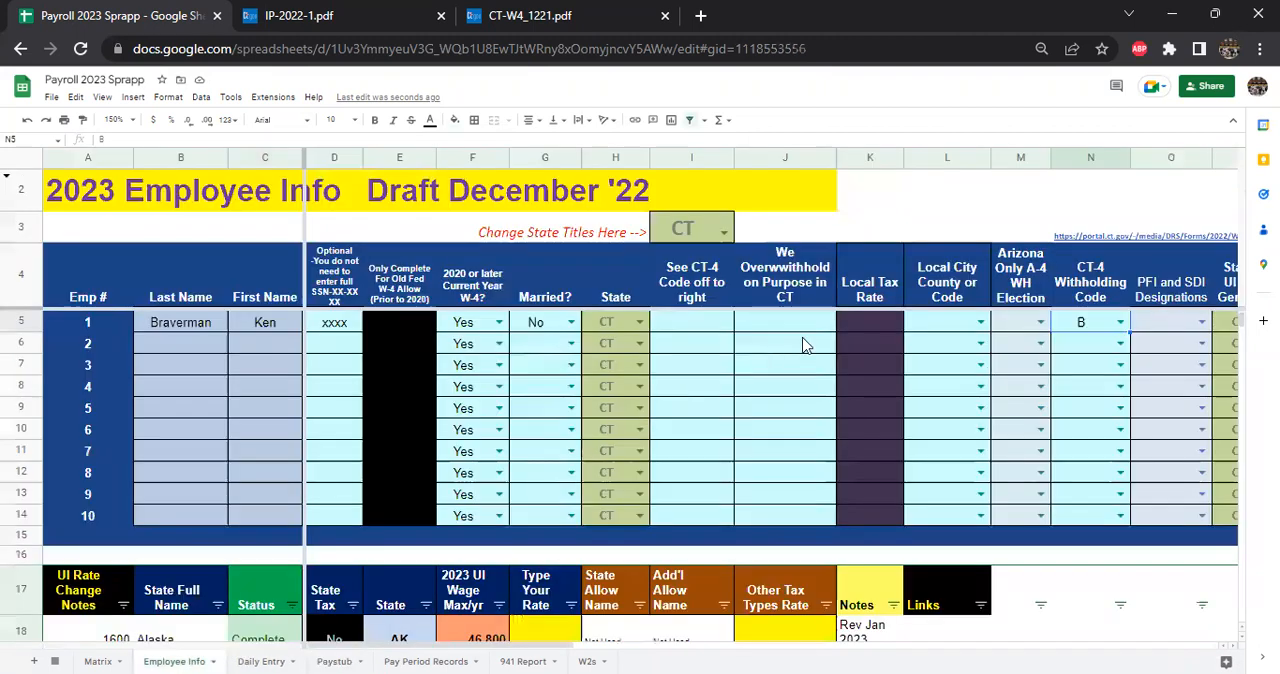
{"action": "left_click", "coordinate": [1120, 321]}
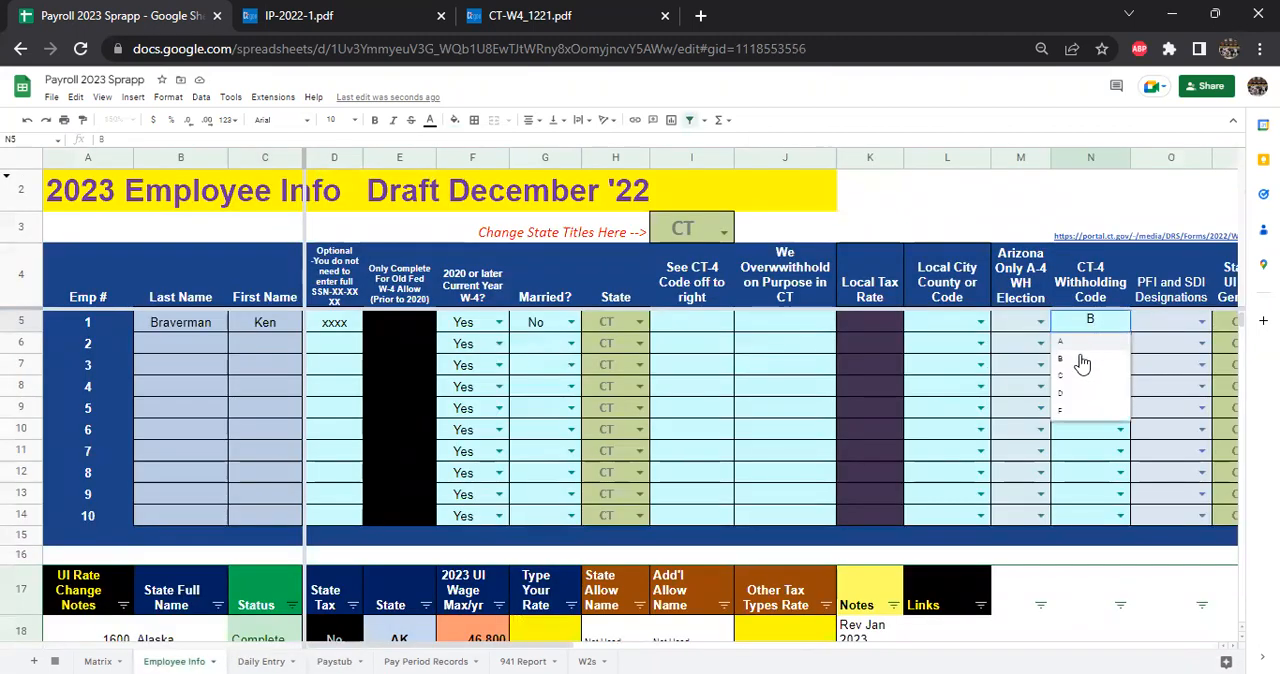
{"action": "left_click", "coordinate": [1068, 376]}
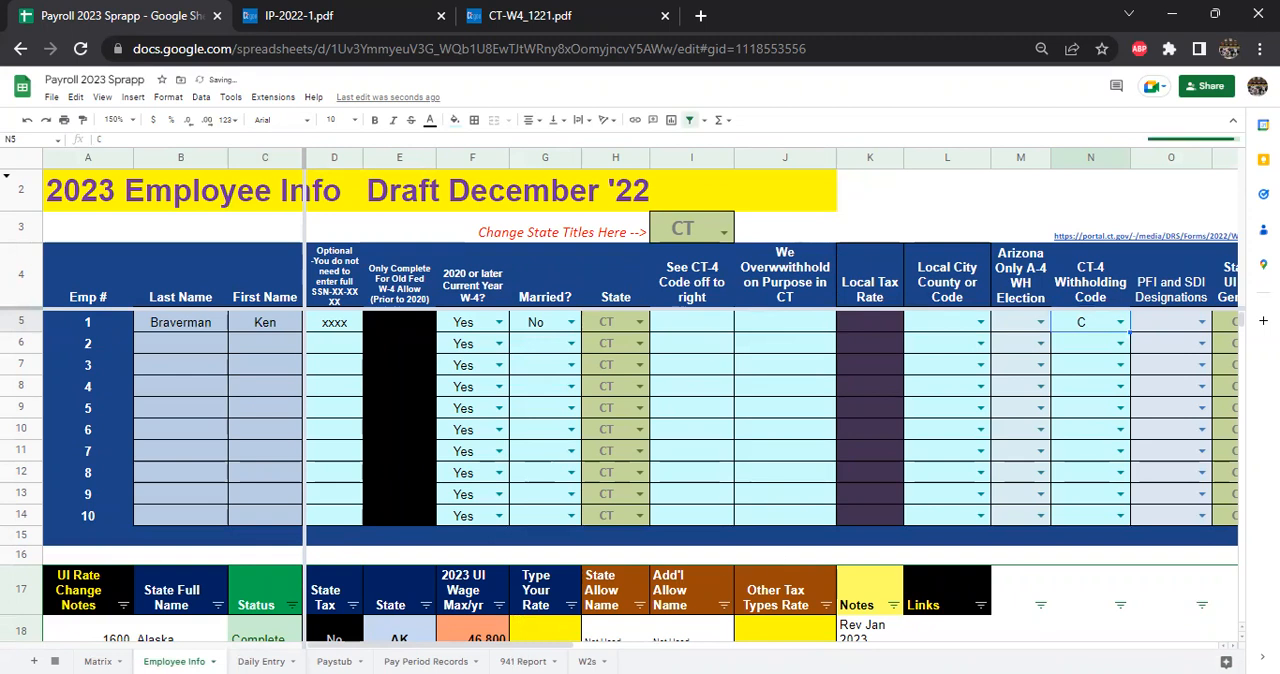
{"action": "left_click", "coordinate": [334, 661]}
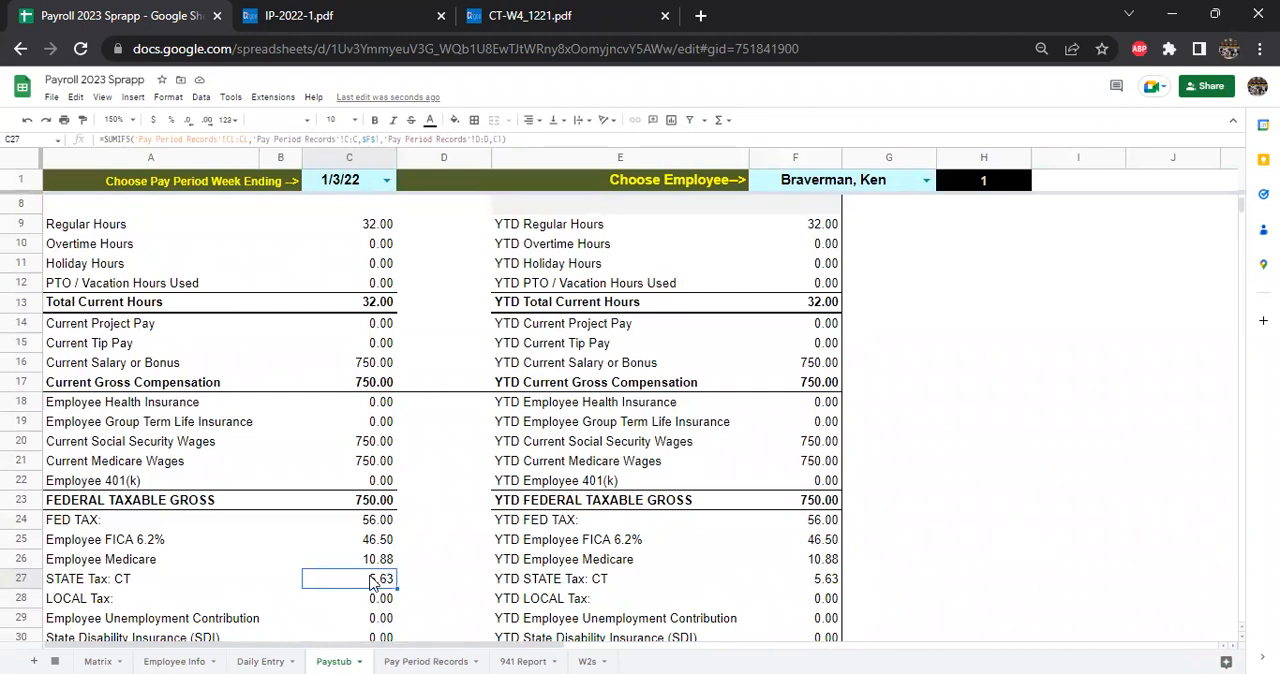
- Set the first employee's CT-4 Withholding Code to D on the Employee Info sheet and check the Paystub's state tax
{"action": "left_click", "coordinate": [175, 661]}
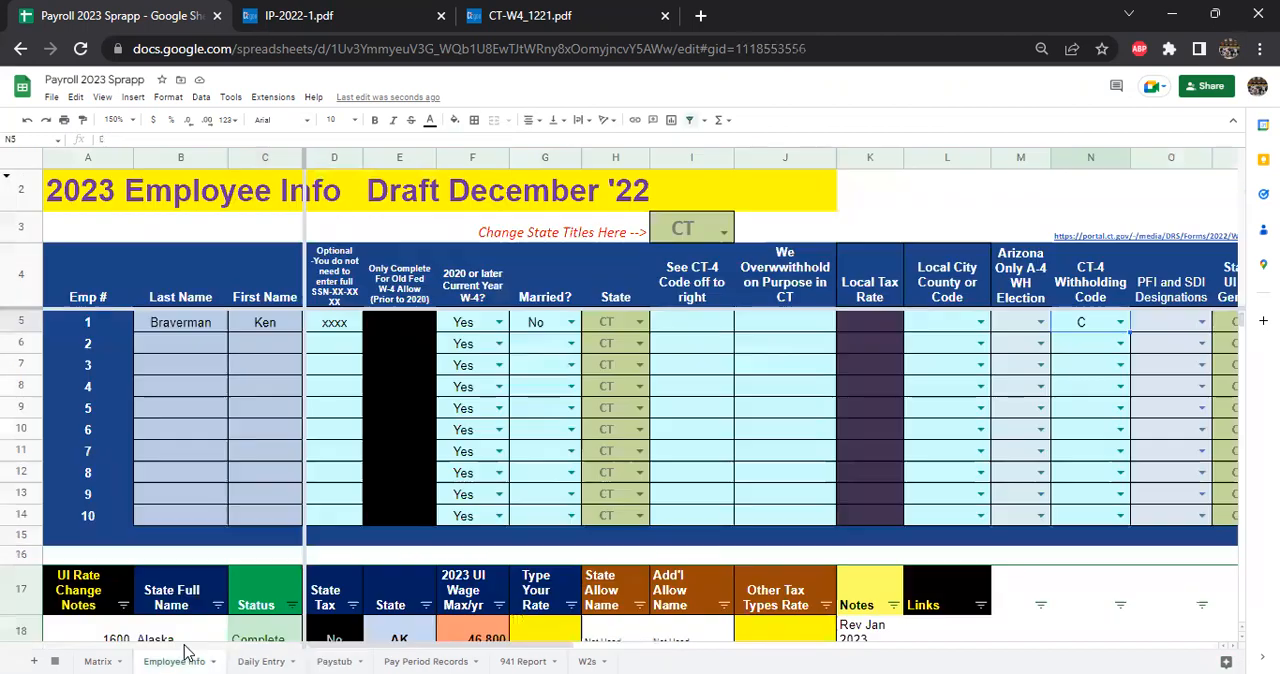
{"action": "left_click", "coordinate": [1120, 321]}
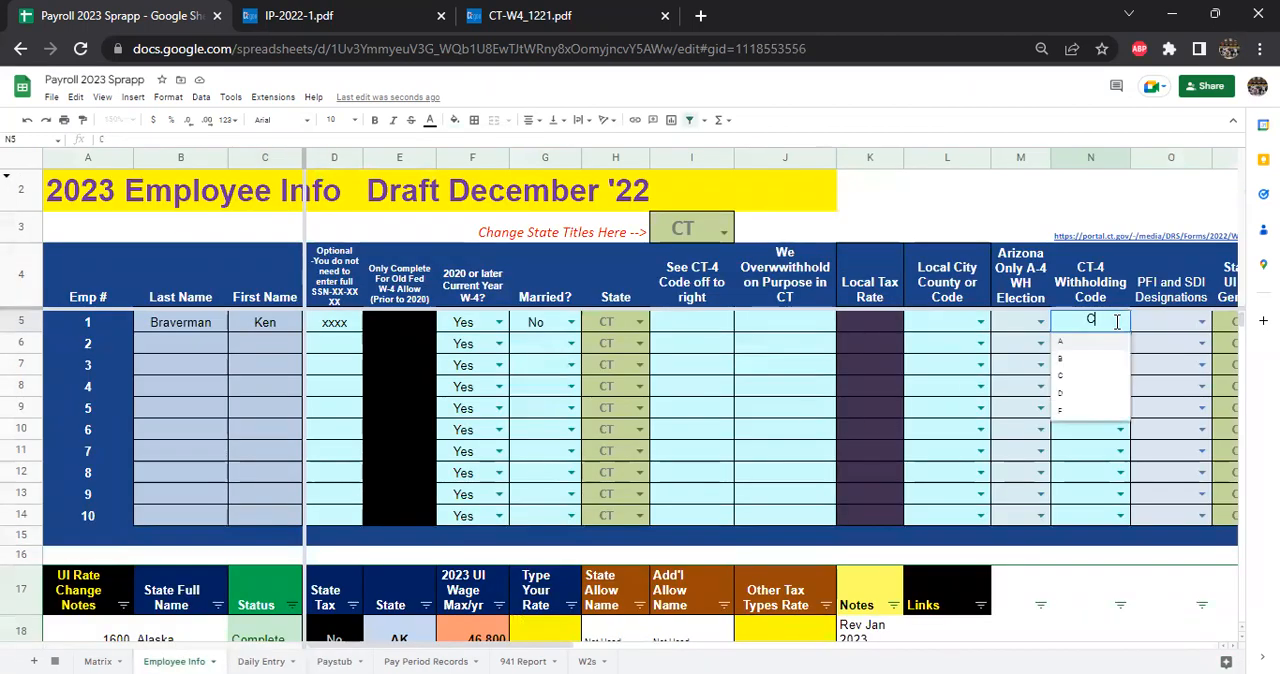
{"action": "left_click", "coordinate": [1065, 398]}
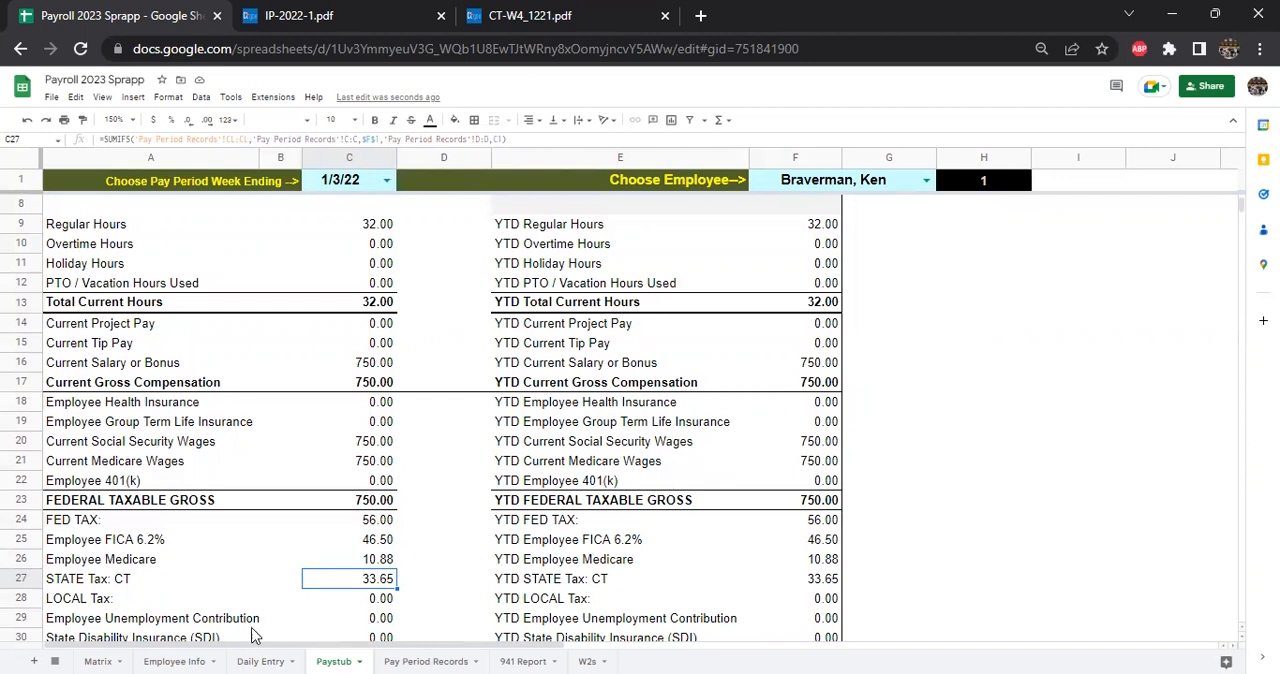
- Change the first employee's CT-4 Withholding Code to F on the Employee Info sheet and view the resulting Paystub state tax
{"action": "left_click", "coordinate": [184, 659]}
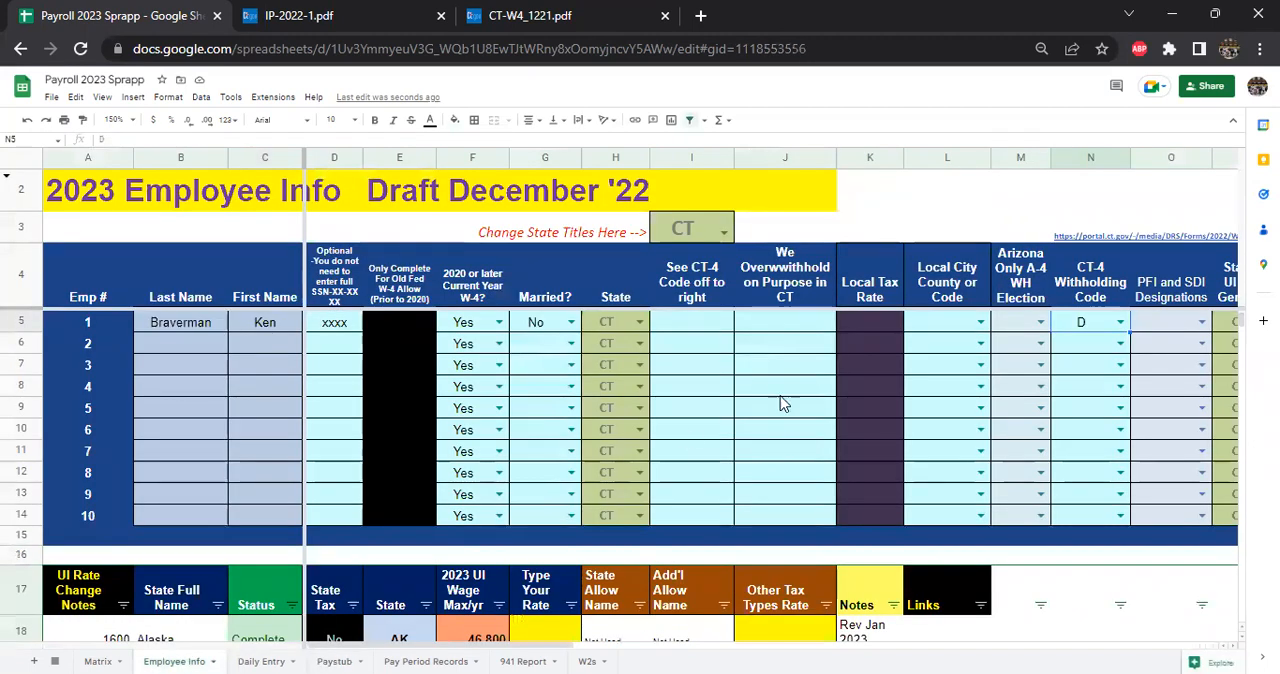
{"action": "left_click", "coordinate": [1120, 322]}
{"action": "left_click", "coordinate": [1054, 423]}
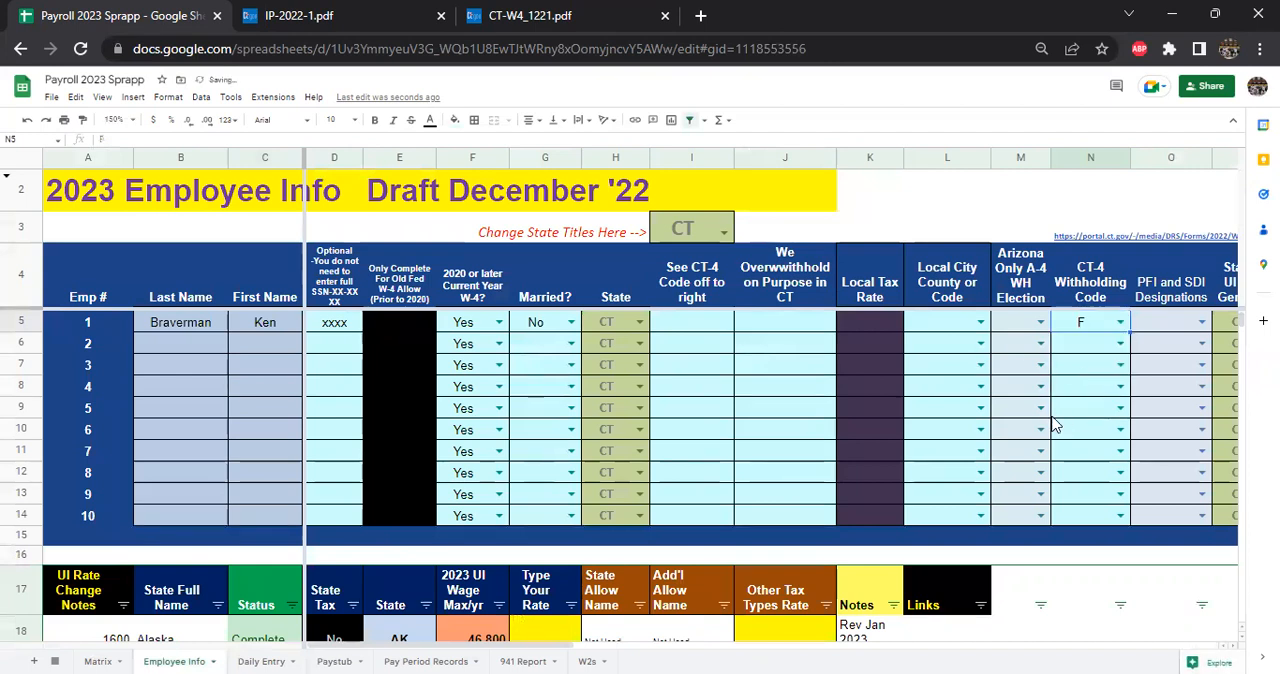
{"action": "left_click", "coordinate": [340, 652]}
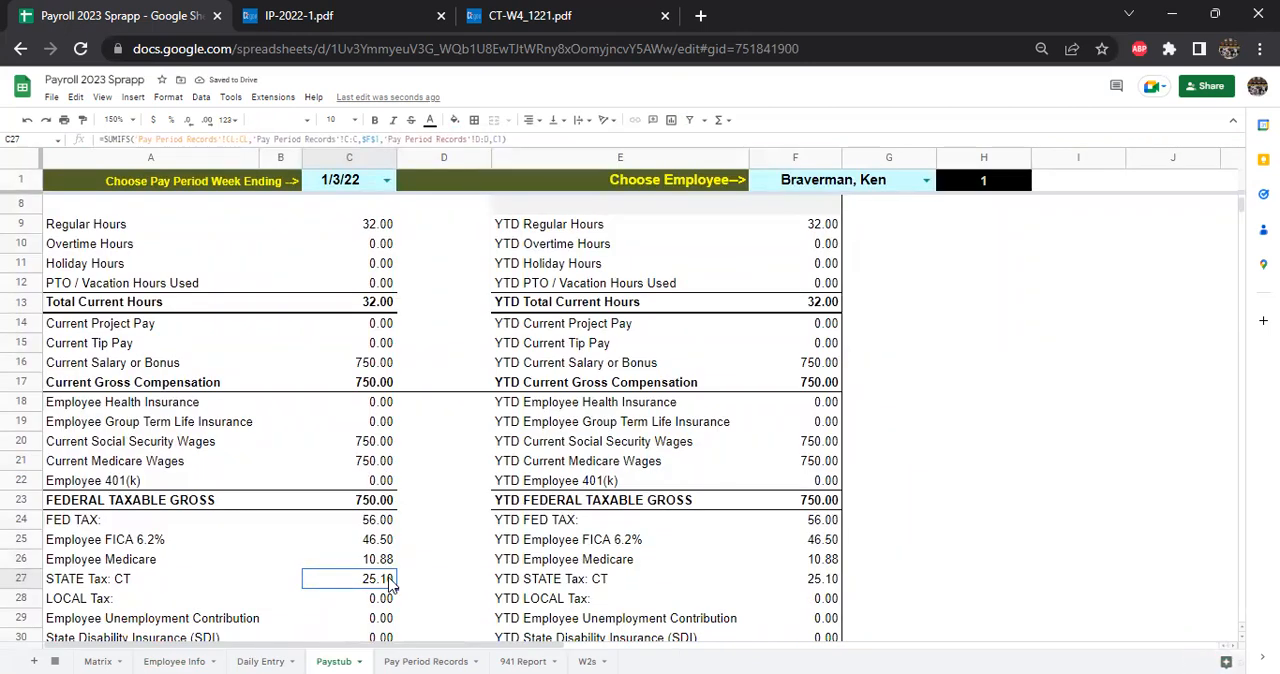
- Return to the Employee Info sheet and set the first employee's CT-4 Withholding Code to A
{"action": "left_click", "coordinate": [188, 658]}
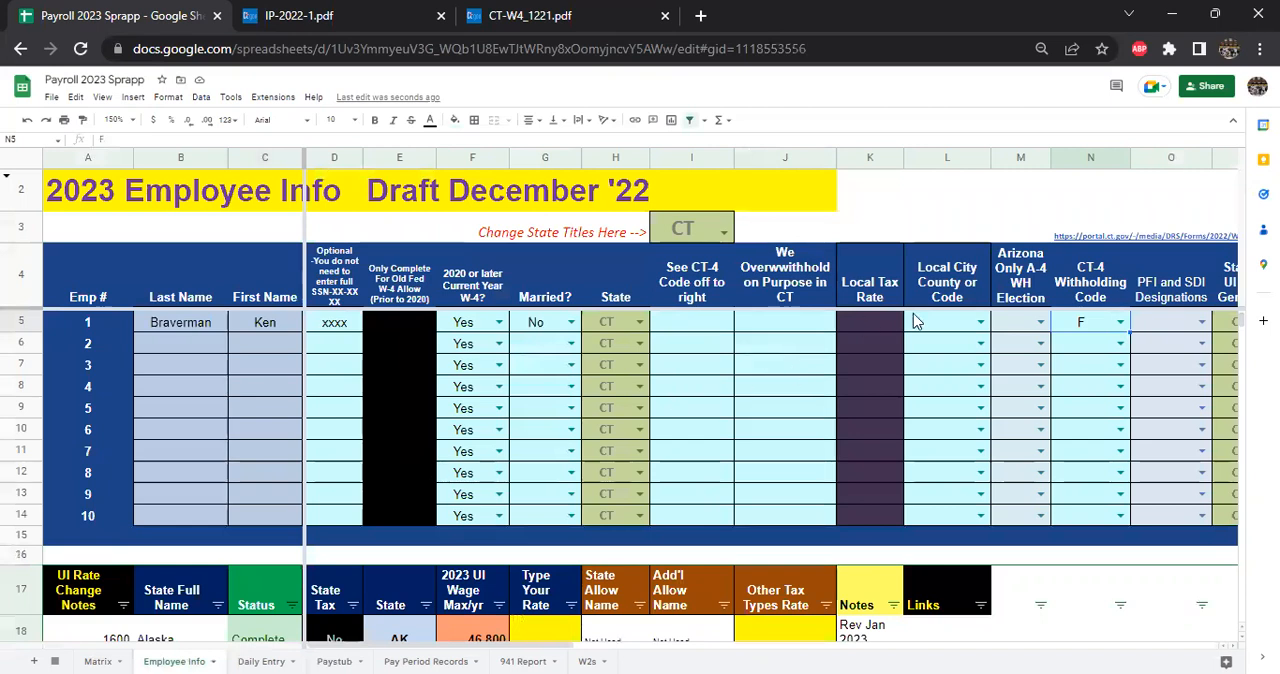
{"action": "left_click", "coordinate": [1119, 322]}
{"action": "left_click", "coordinate": [1089, 359]}
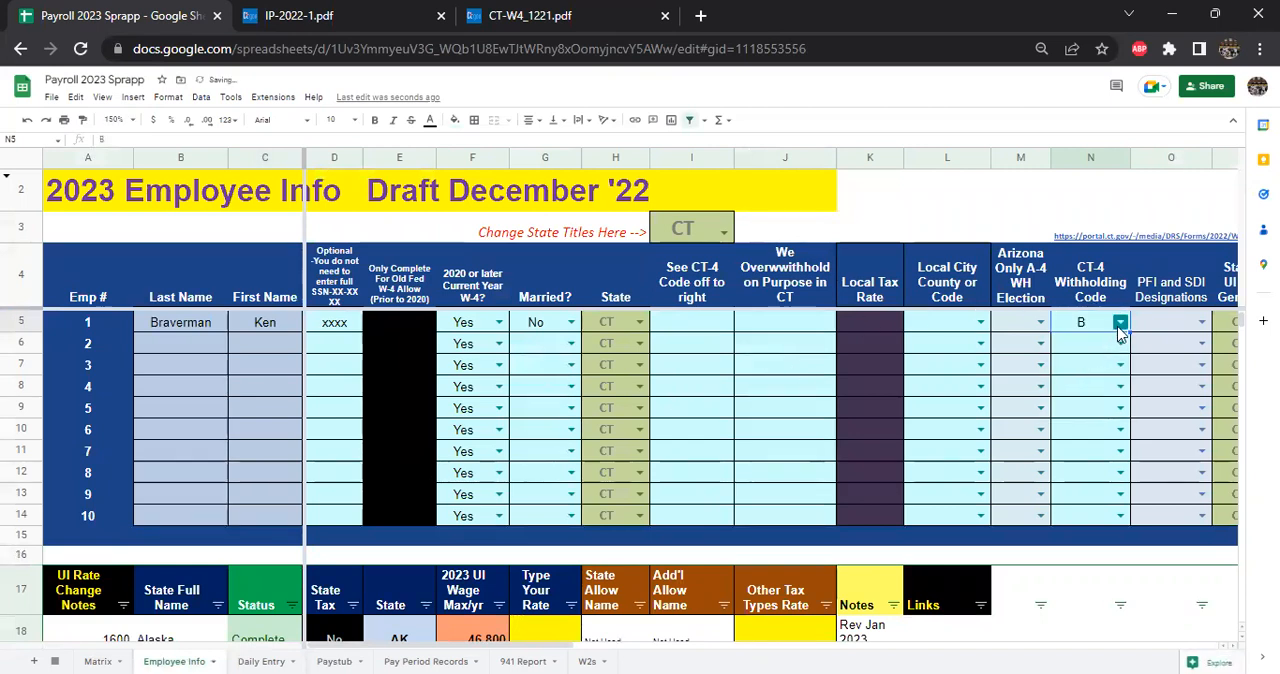
{"action": "left_click", "coordinate": [1120, 322]}
{"action": "left_click", "coordinate": [1079, 344]}
- Look through the state table below the employee list and select CT in the Connecticut row
{"action": "scroll", "coordinate": [459, 381], "scroll_direction": "down", "scroll_amount": 6}
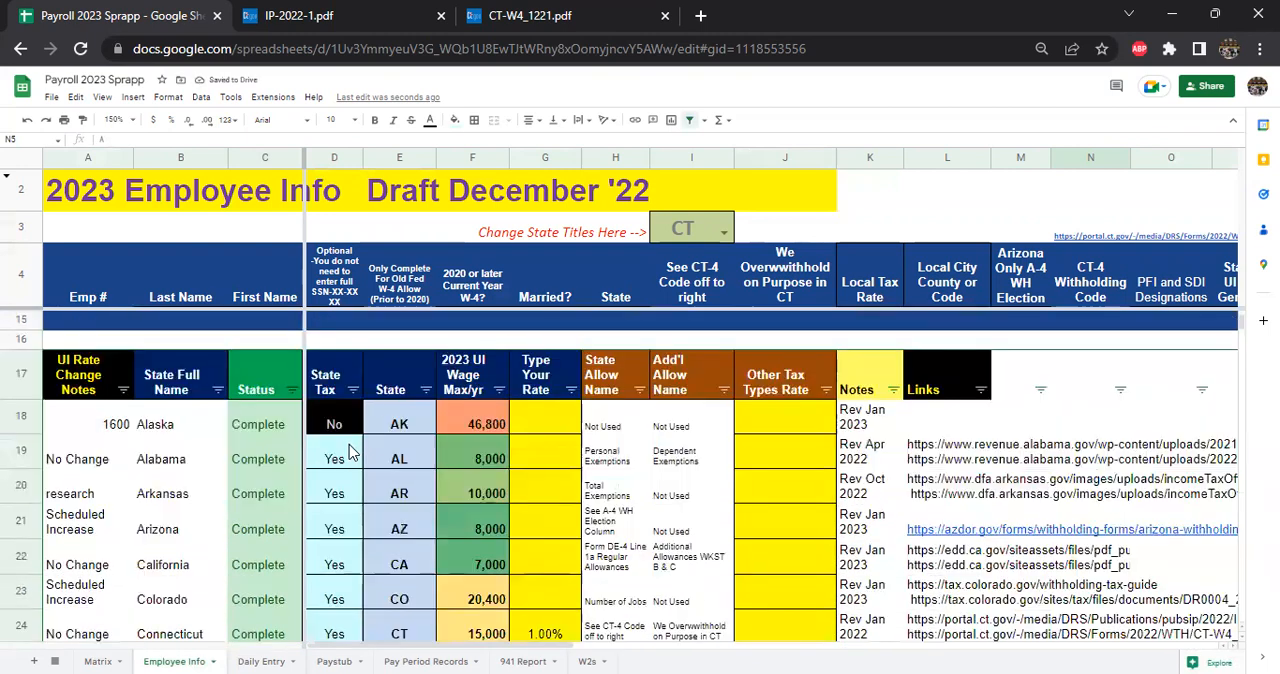
{"action": "scroll", "coordinate": [333, 459], "scroll_direction": "down", "scroll_amount": 2}
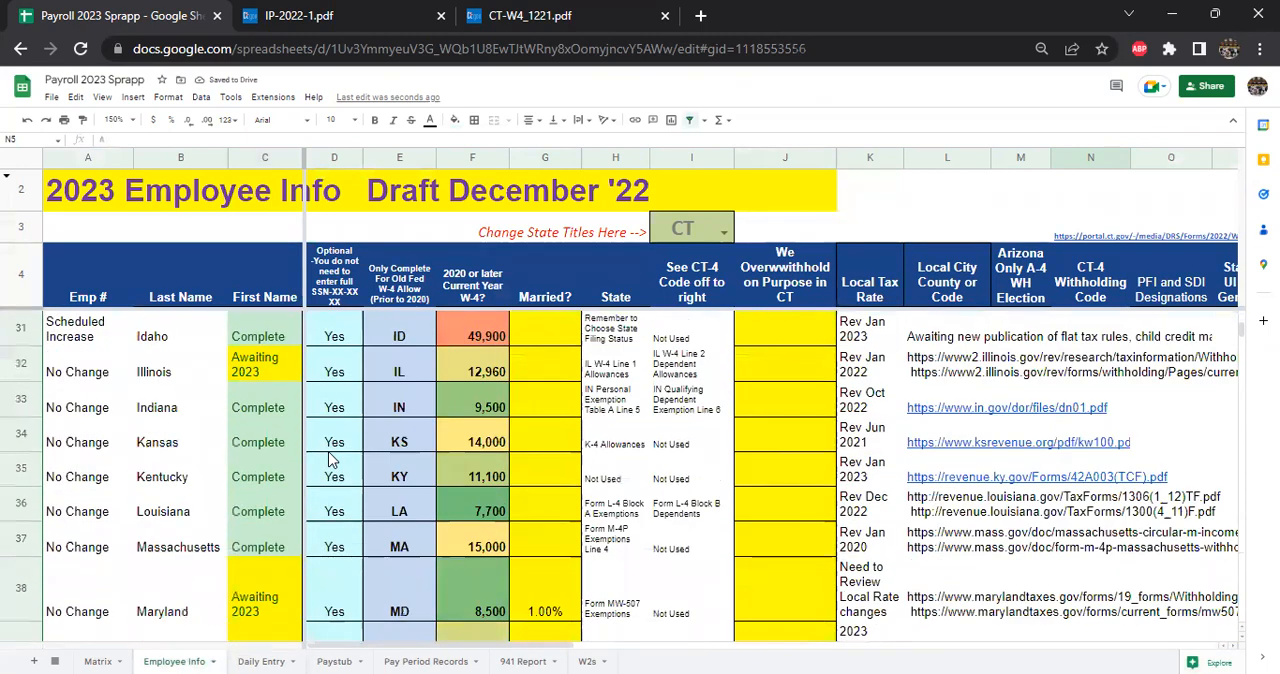
{"action": "scroll", "coordinate": [330, 458], "scroll_direction": "up", "scroll_amount": 2}
{"action": "scroll", "coordinate": [400, 455], "scroll_direction": "up", "scroll_amount": 3}
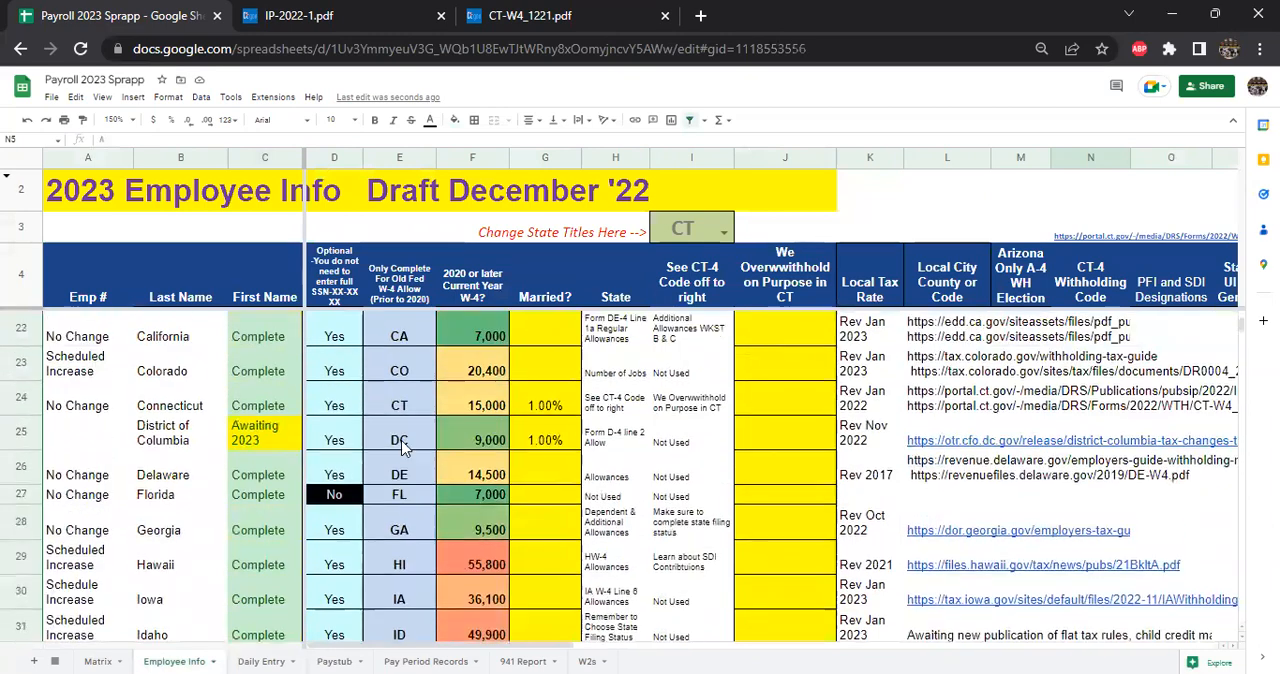
{"action": "left_click", "coordinate": [405, 405]}
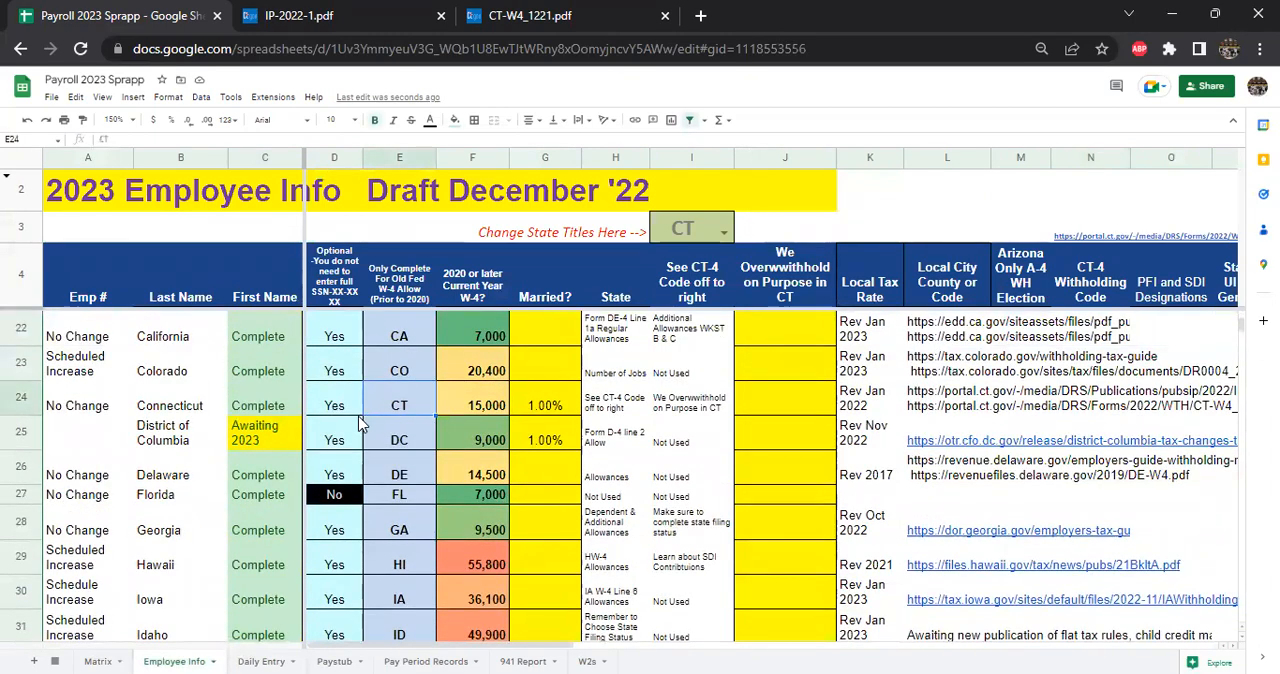
- Review the Status entries of the remaining states through Wyoming, inspecting North Carolina and Washington, and return to the start of the state table
{"action": "scroll", "coordinate": [476, 443], "scroll_direction": "down", "scroll_amount": 6}
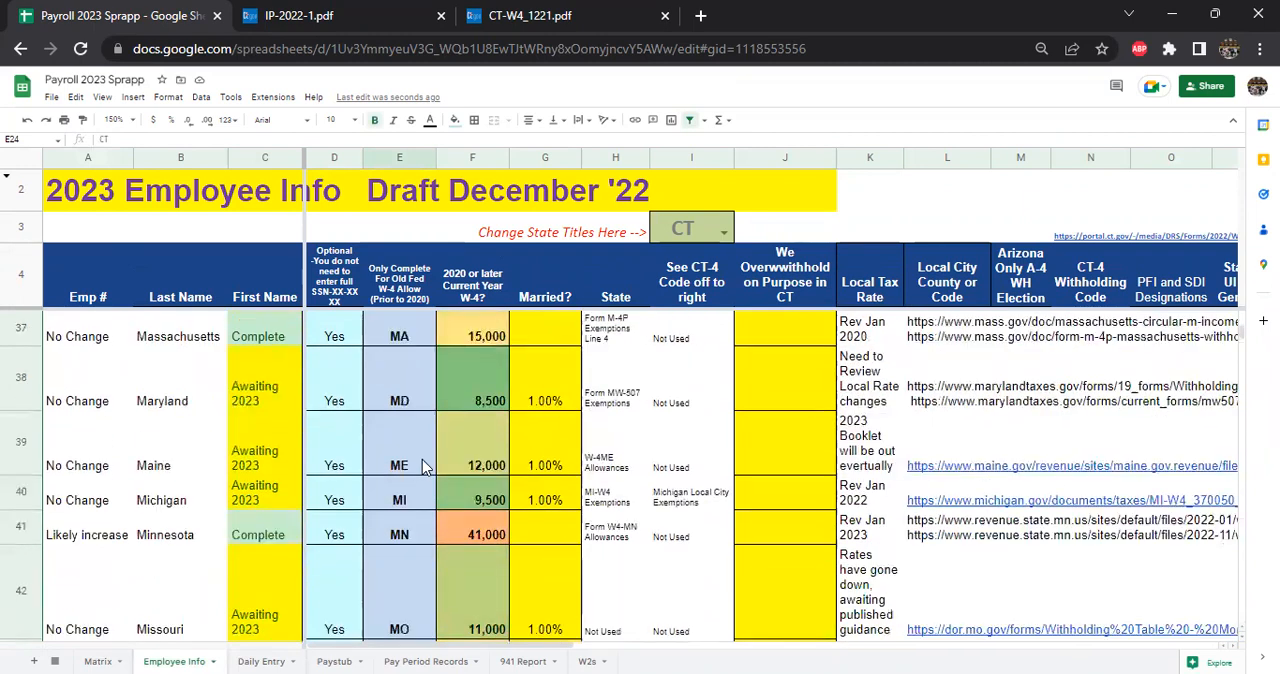
{"action": "scroll", "coordinate": [418, 467], "scroll_direction": "down", "scroll_amount": 3}
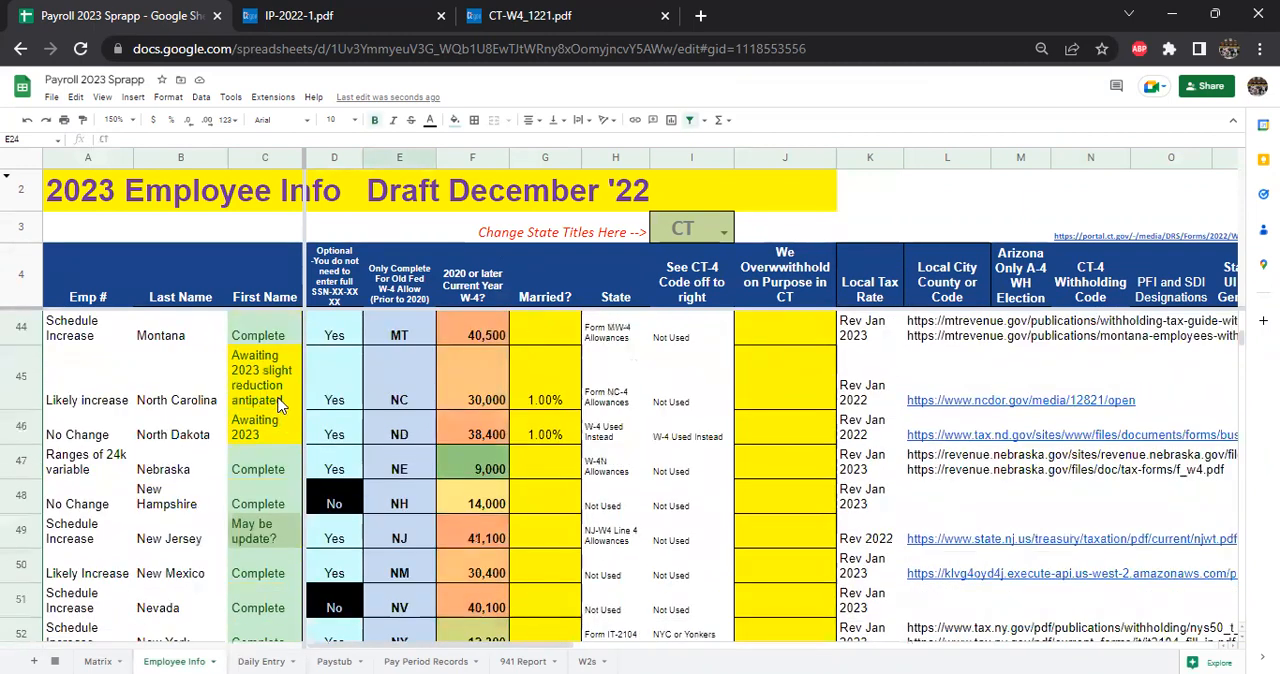
{"action": "left_click", "coordinate": [289, 438]}
{"action": "scroll", "coordinate": [292, 447], "scroll_direction": "down", "scroll_amount": 2}
{"action": "key", "text": "Up"}
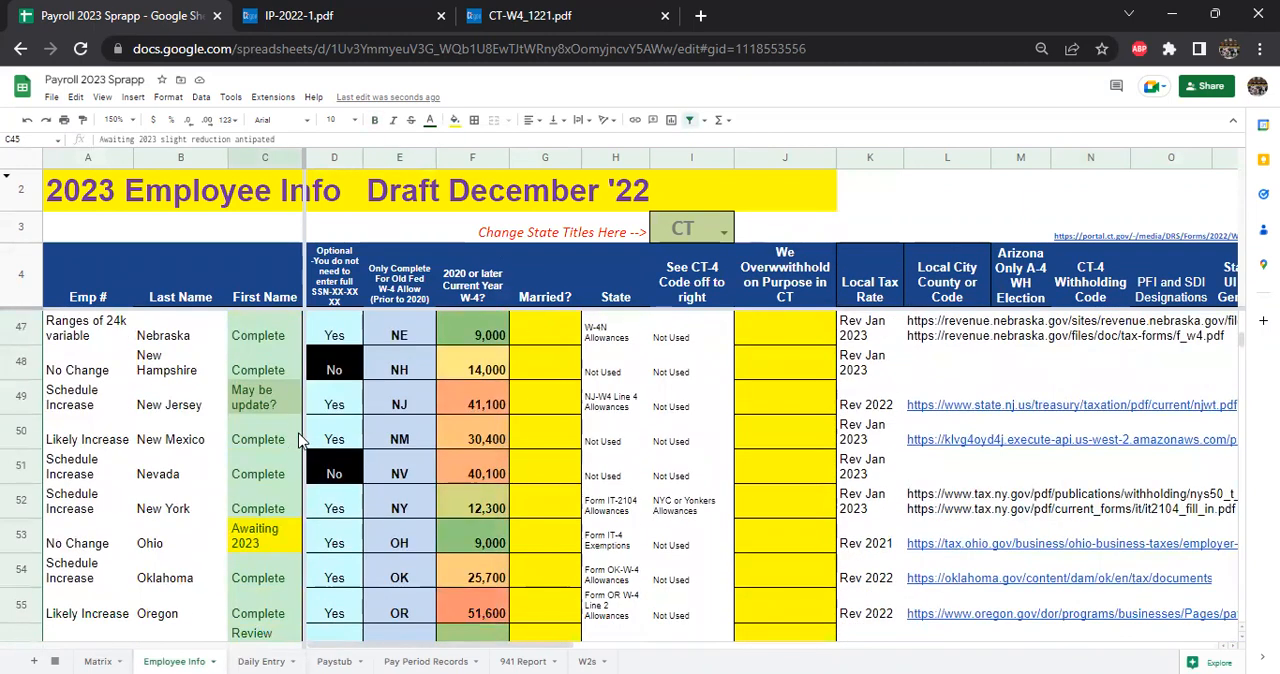
{"action": "scroll", "coordinate": [300, 440], "scroll_direction": "down", "scroll_amount": 5}
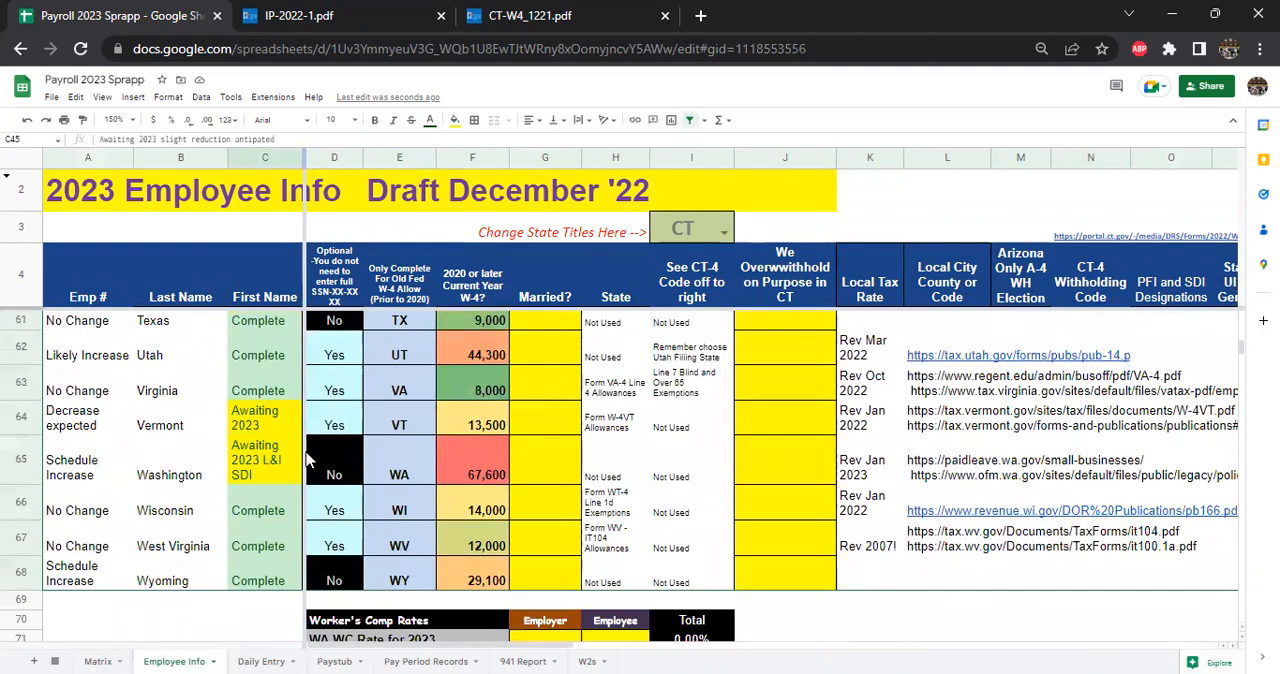
{"action": "left_click", "coordinate": [259, 474]}
{"action": "left_click_drag", "start_coordinate": [88, 477], "coordinate": [482, 451]}
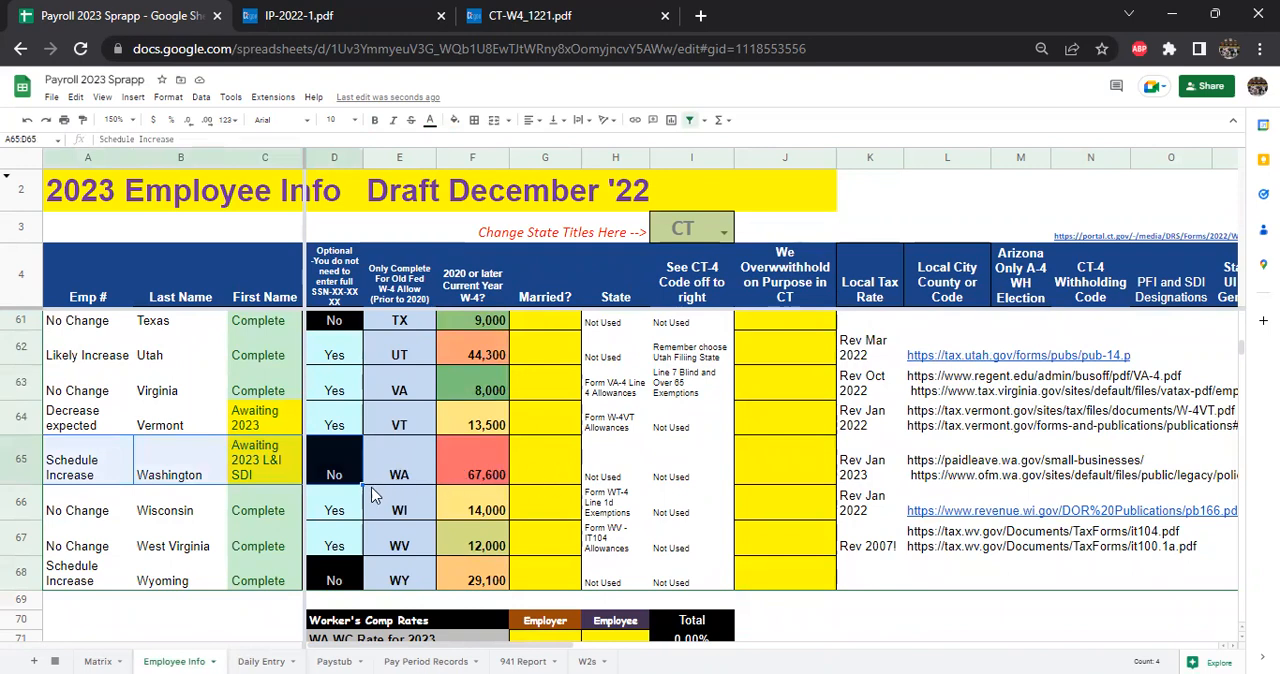
{"action": "scroll", "coordinate": [393, 483], "scroll_direction": "up", "scroll_amount": 8}
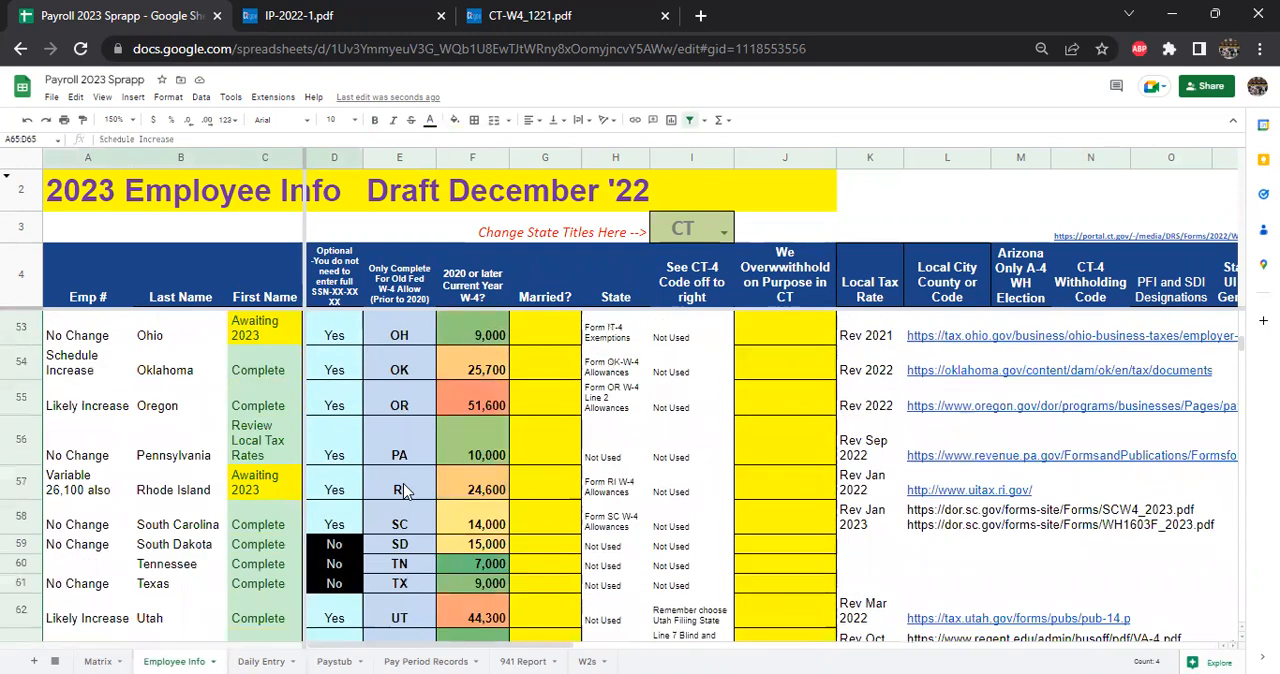
{"action": "scroll", "coordinate": [400, 470], "scroll_direction": "up", "scroll_amount": 10}
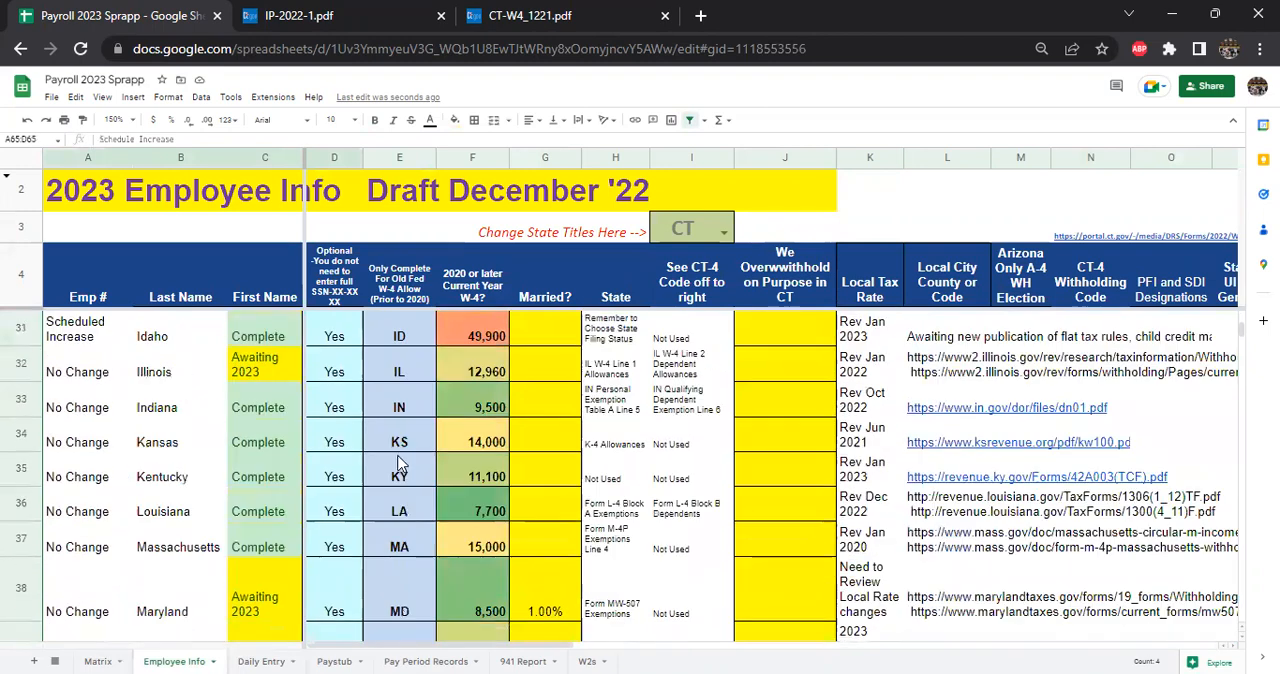
{"action": "scroll", "coordinate": [393, 458], "scroll_direction": "up", "scroll_amount": 7}
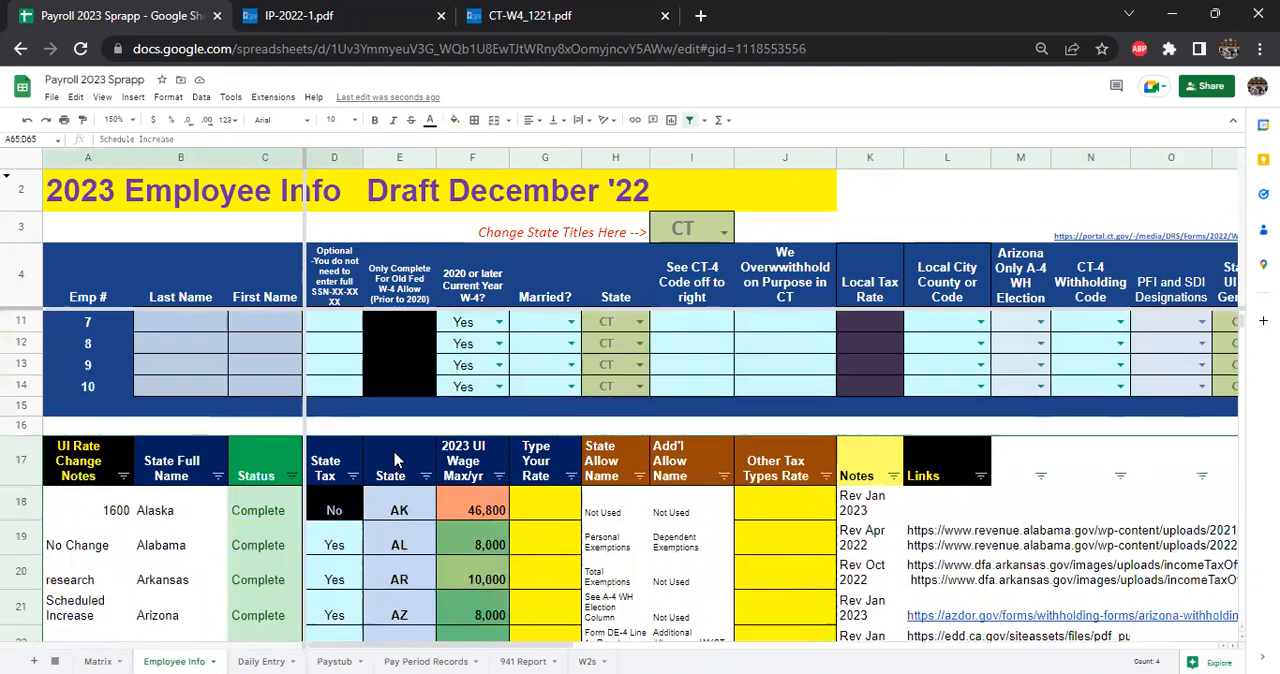